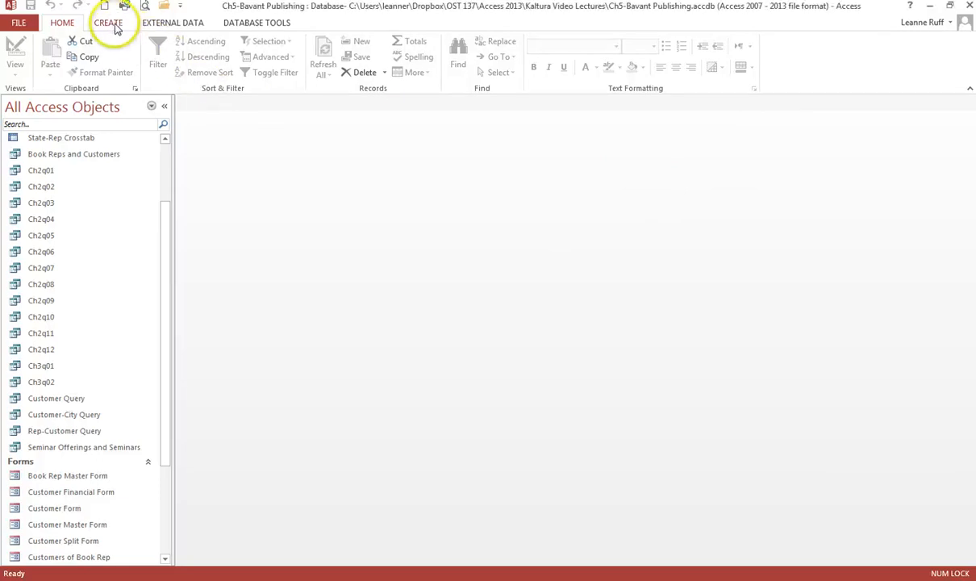
Start a query design and add the Book Rep, Customer and Seminar Offerings tables
click(116, 26)
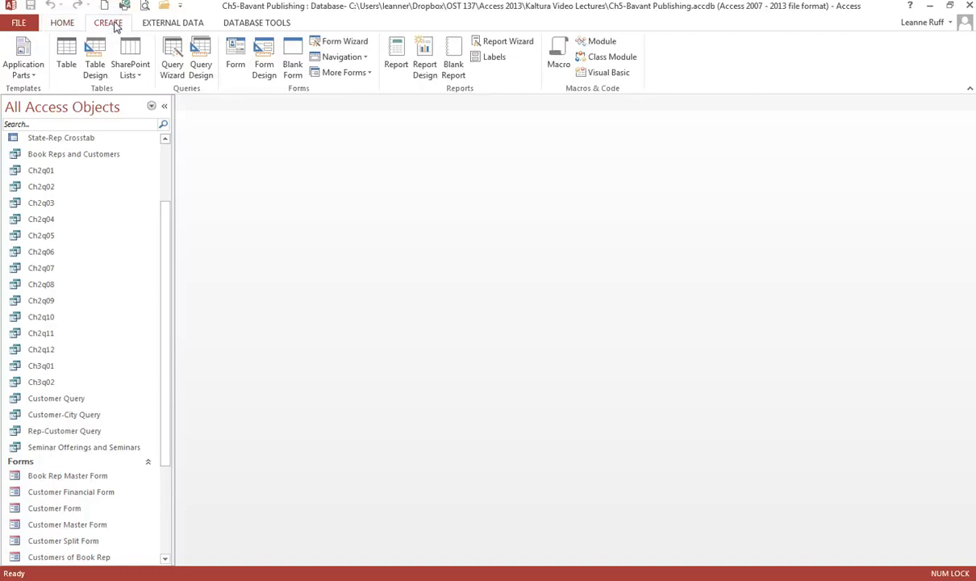
click(203, 74)
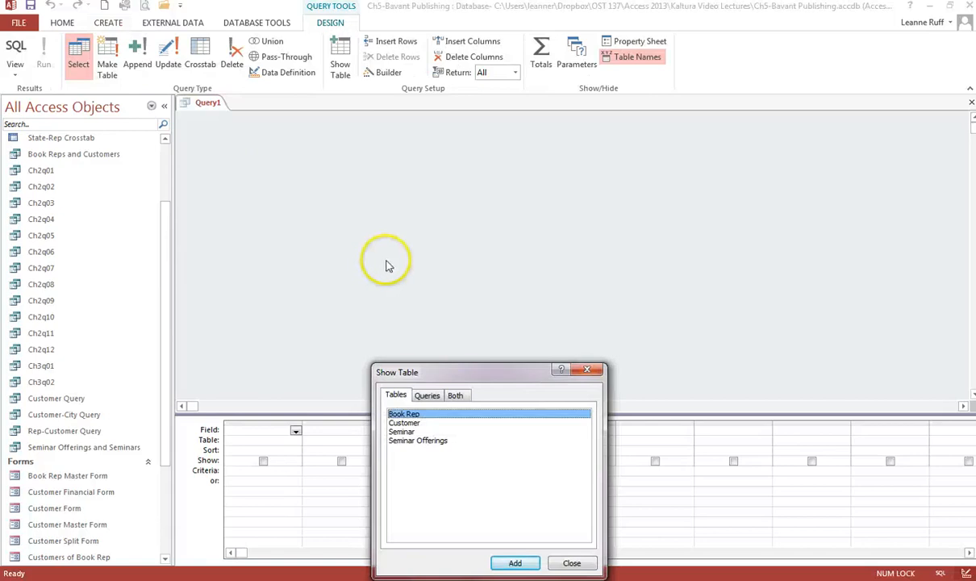
click(512, 563)
click(407, 423)
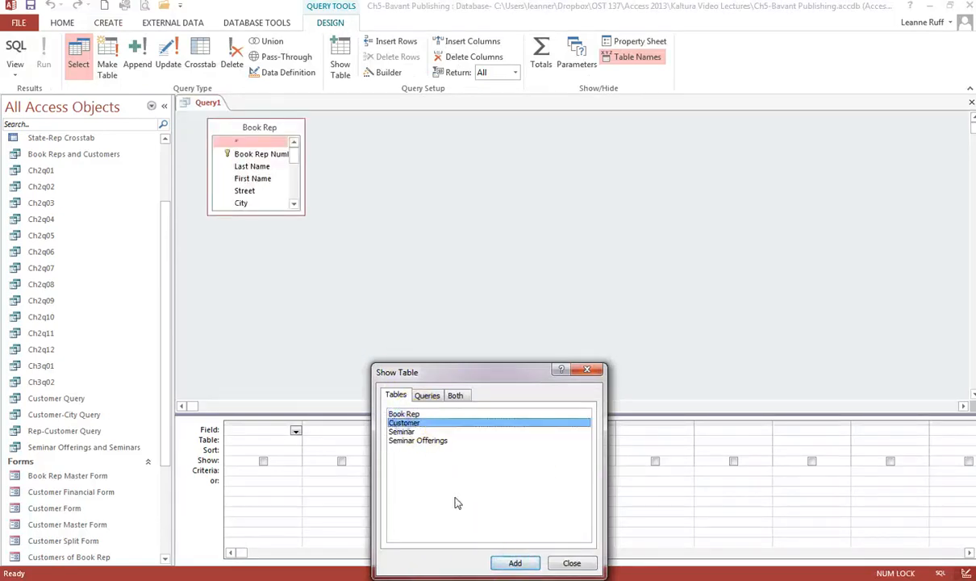
click(517, 563)
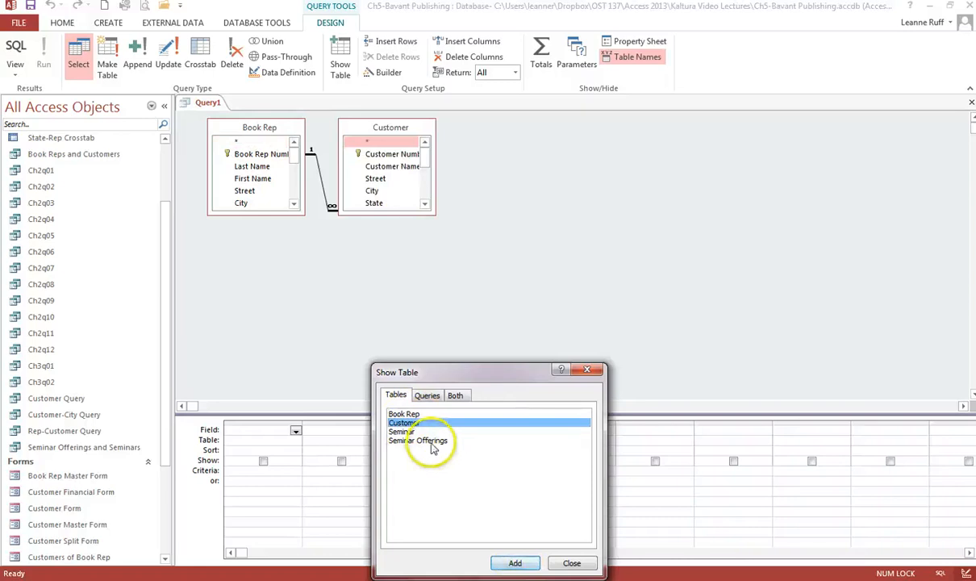
click(435, 441)
click(518, 564)
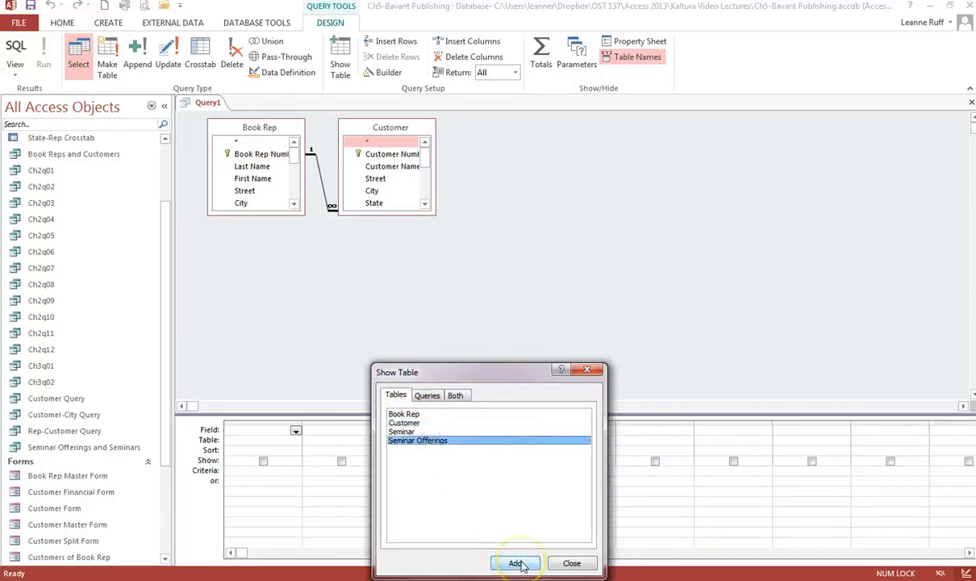
click(578, 564)
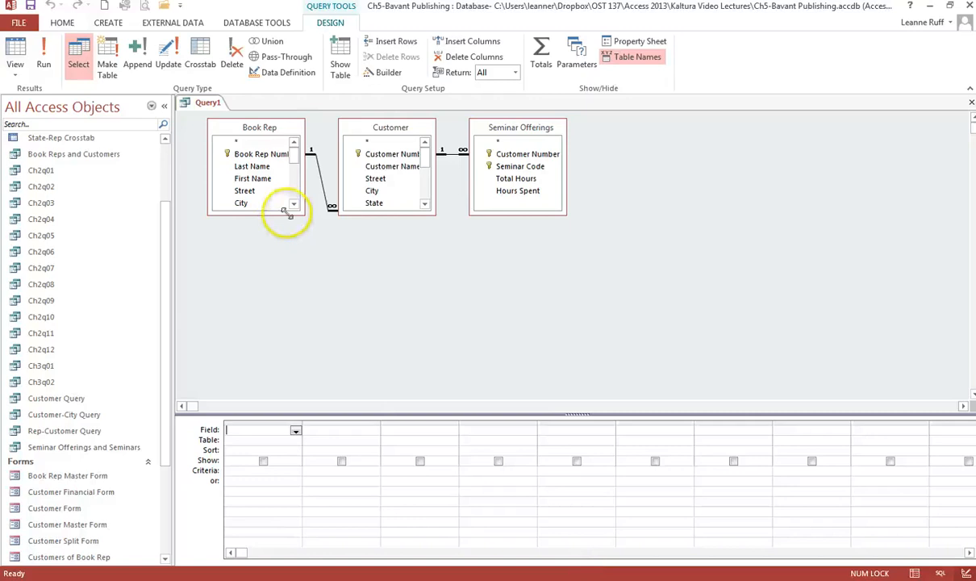
Stretch the Book Rep and Customer field lists taller so all their fields show
drag(289, 213, 292, 372)
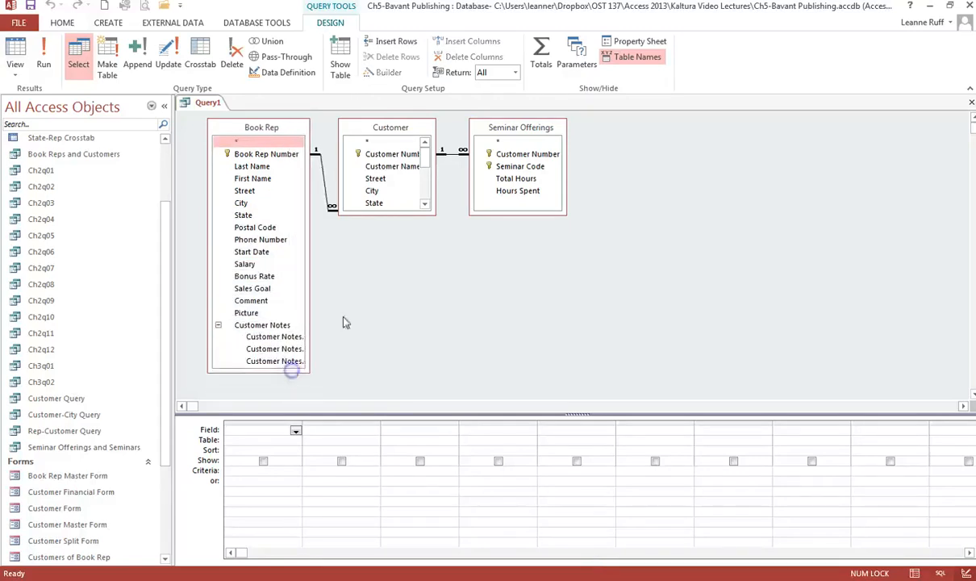
drag(435, 214, 443, 341)
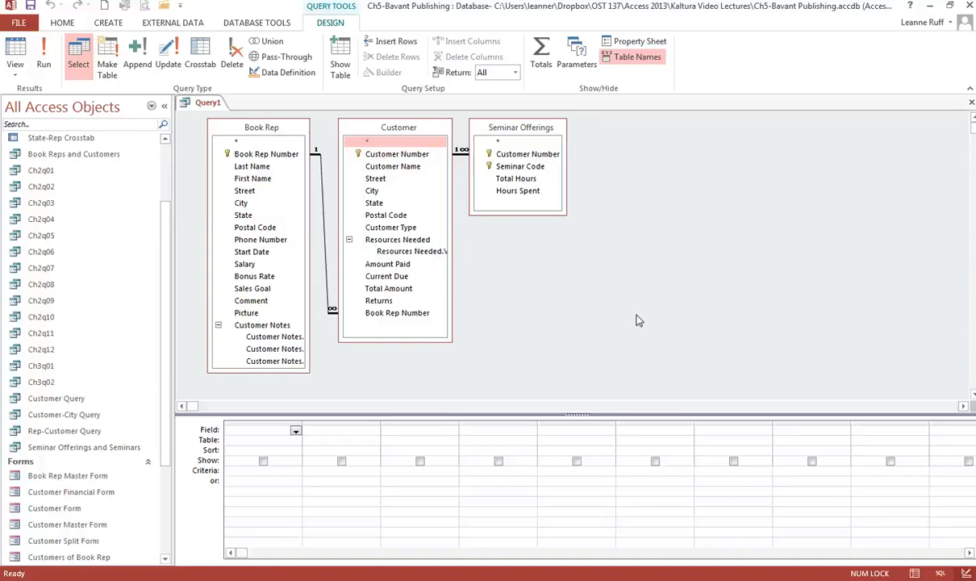
mouse_move(637, 321)
mouse_down()
mouse_move(641, 311)
mouse_move(551, 276)
mouse_up()
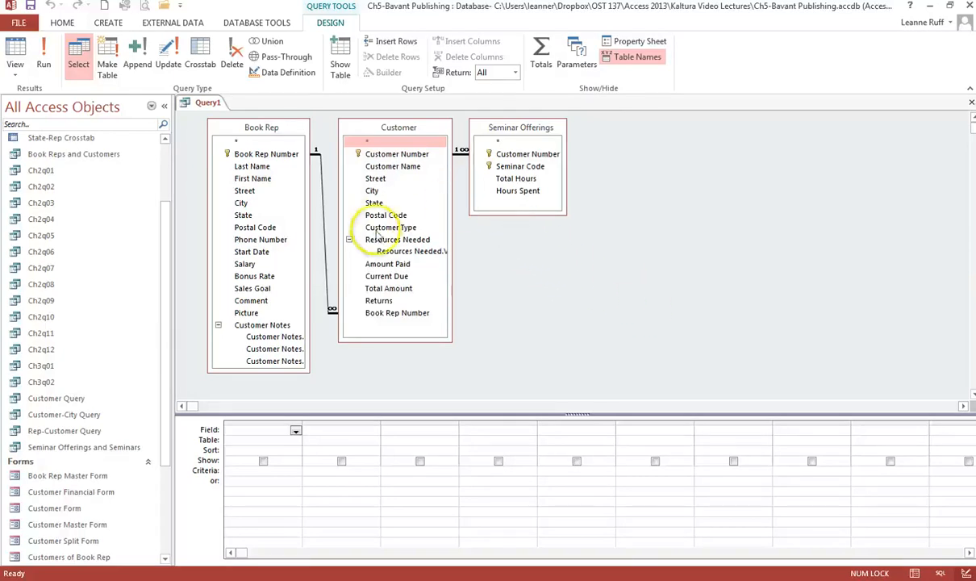
Add Book Rep Number, Customer Number, Seminar Code and Hours Spent to the design grid
double_click(279, 154)
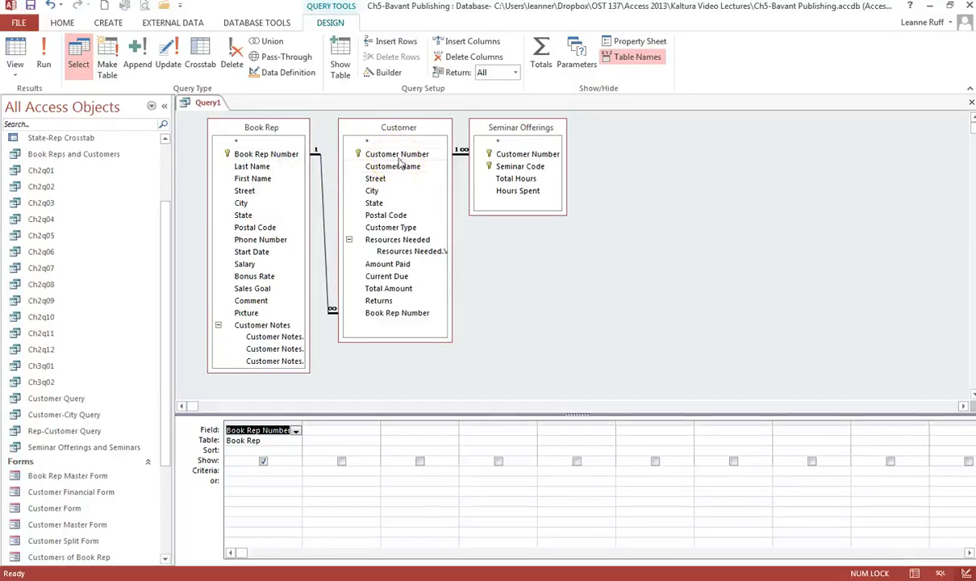
double_click(396, 154)
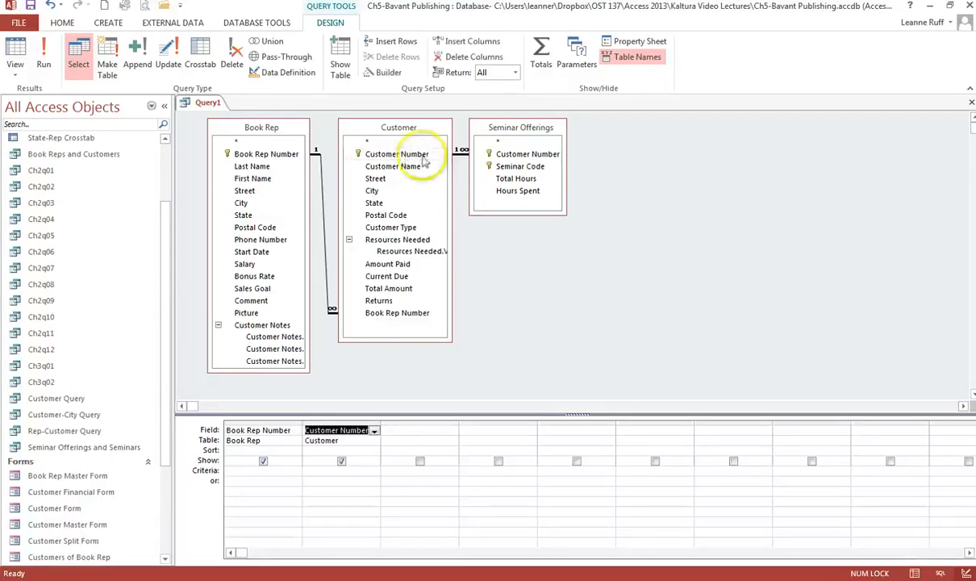
double_click(516, 167)
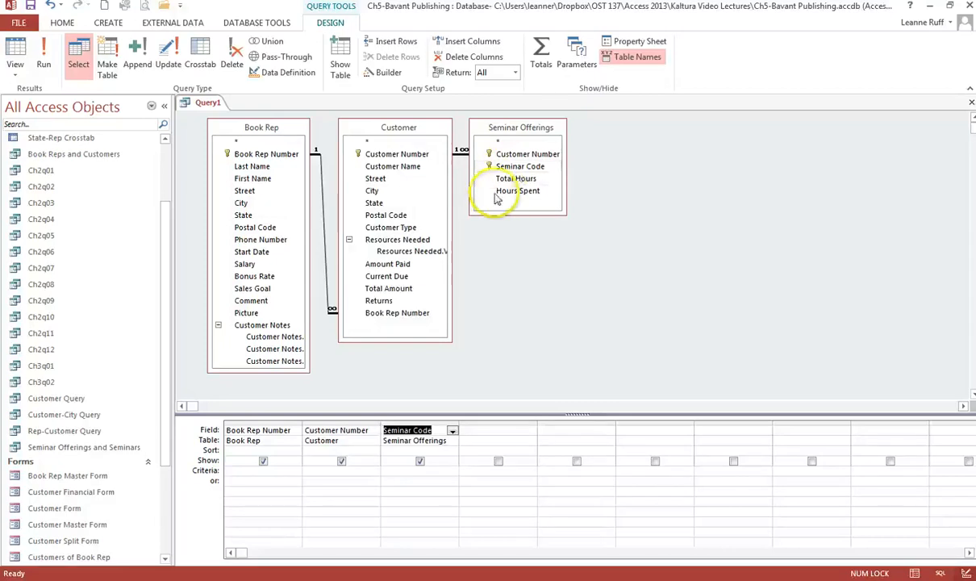
double_click(516, 191)
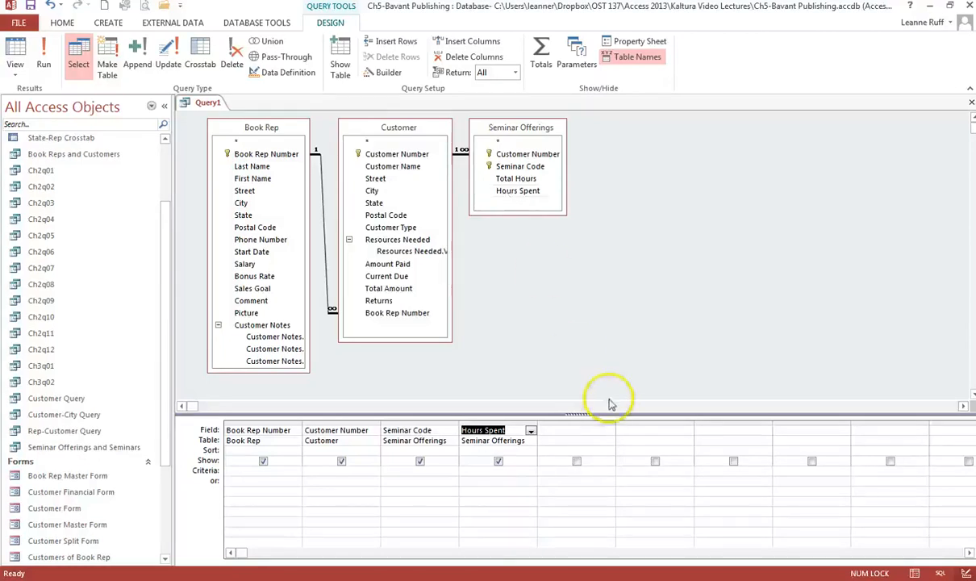
Use Zoom to enter Hours Remaining: [Total Hours]-[Hours Spent] in the fifth column
right_click(579, 432)
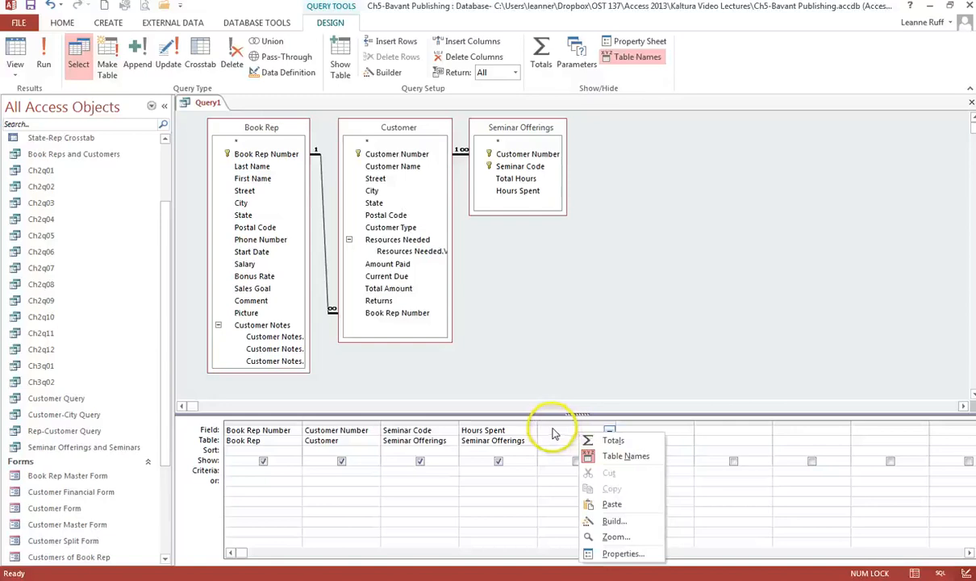
click(617, 537)
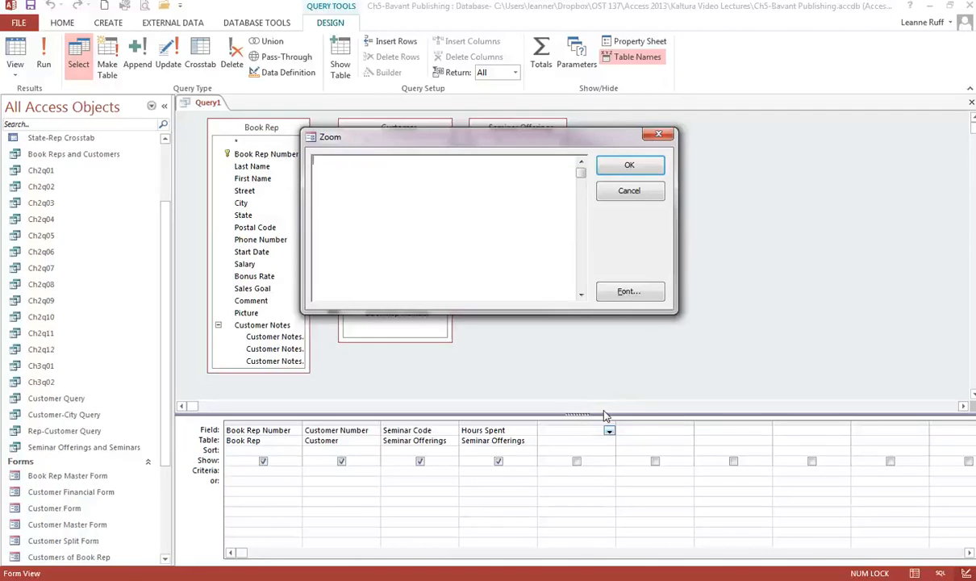
text(Hours Remaining:)
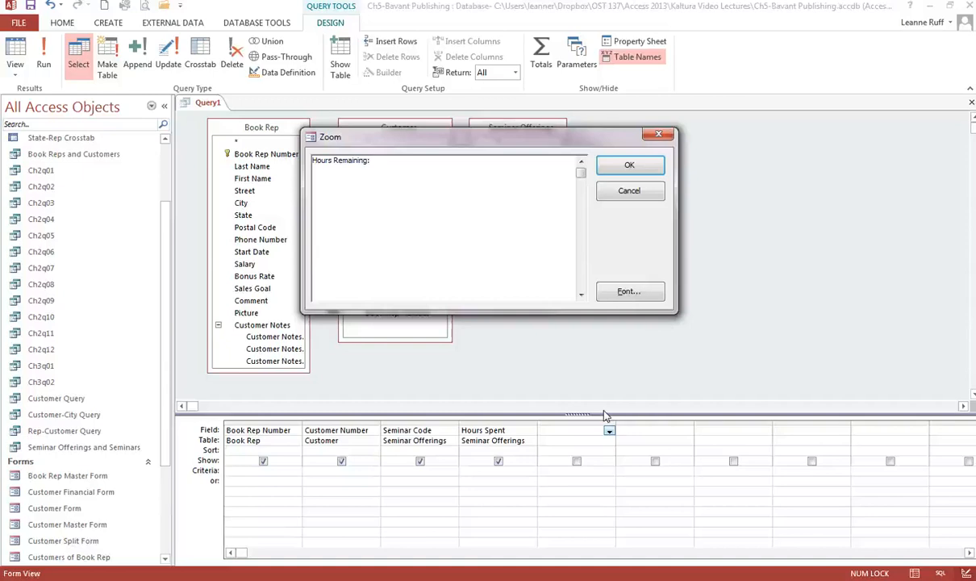
key(BackSpace)
text(: [Total H)
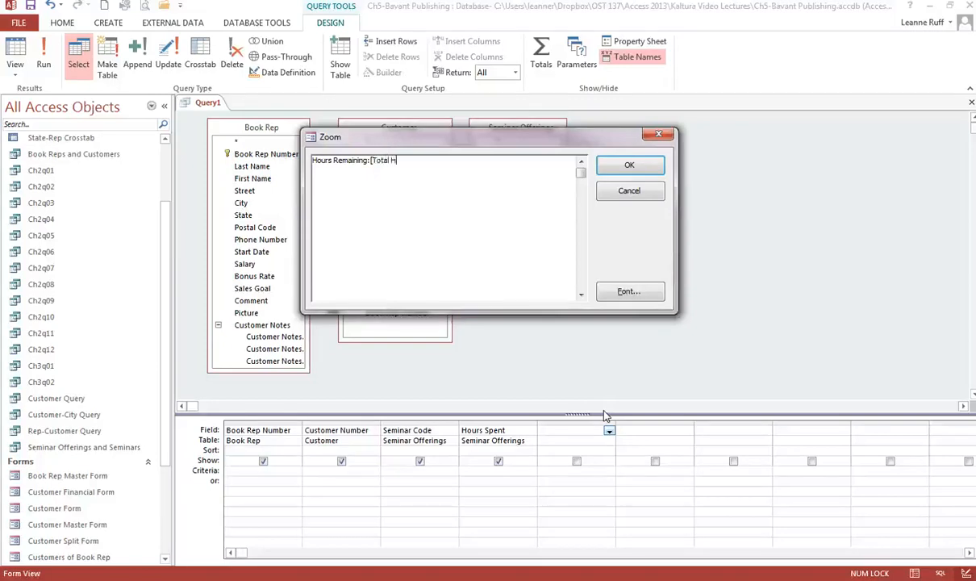
text(ours]-[Hours Spent])
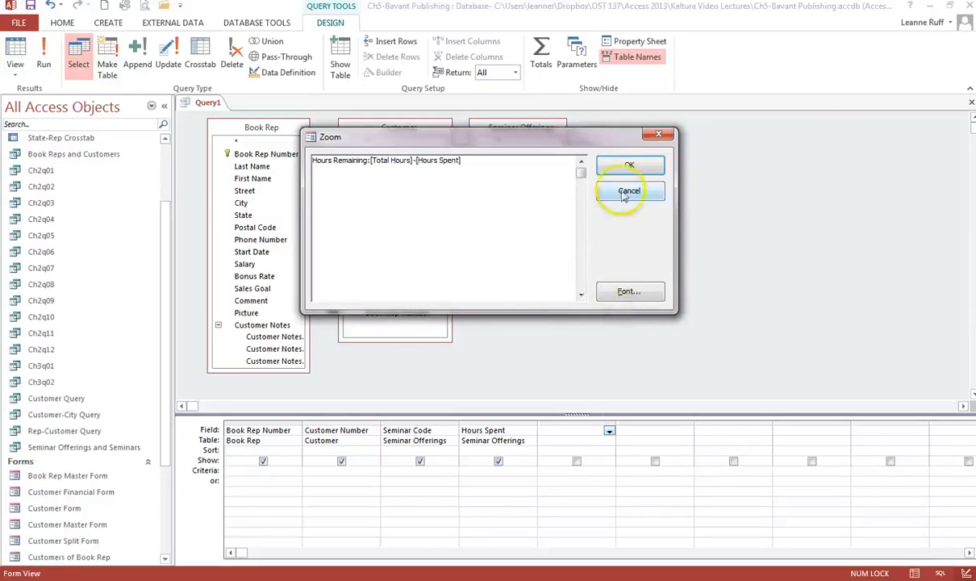
click(627, 165)
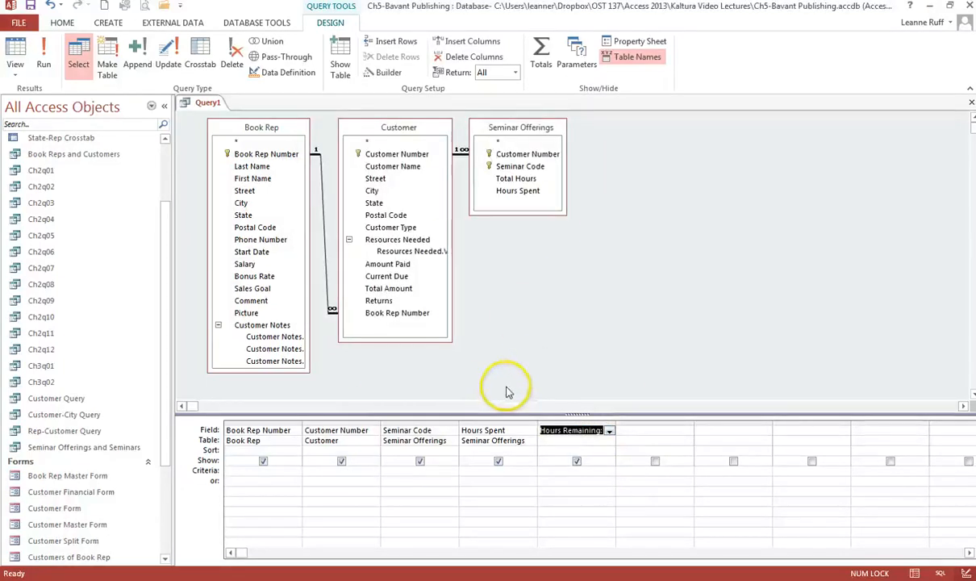
Save the query as 'Reps and Seminar Offerings'
click(30, 6)
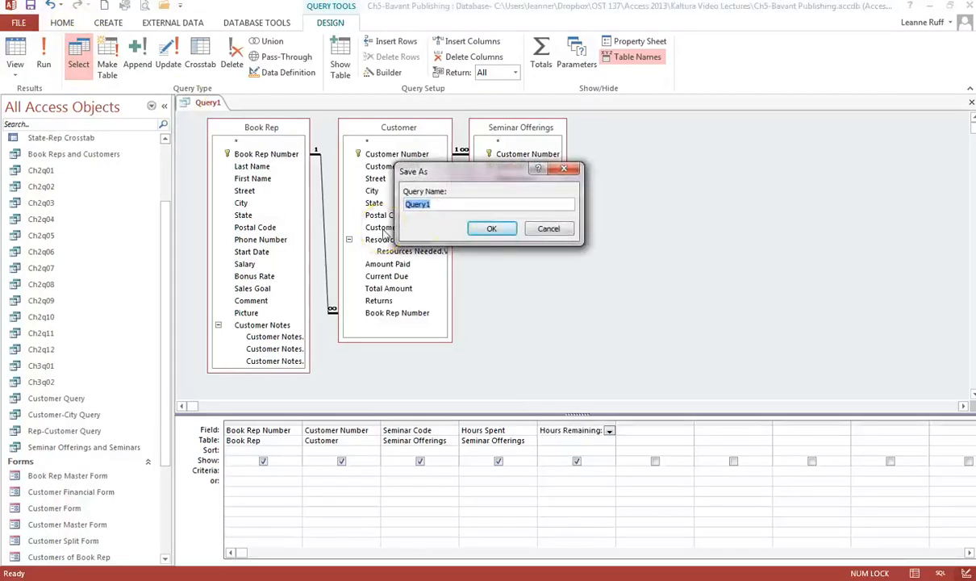
text(Re)
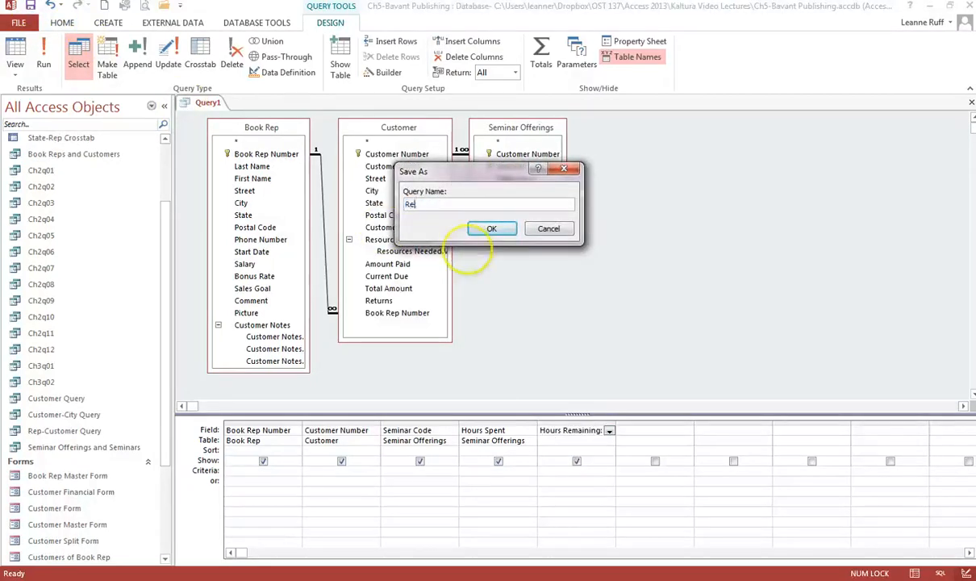
text(ps and Seminar Offerings)
key(Return)
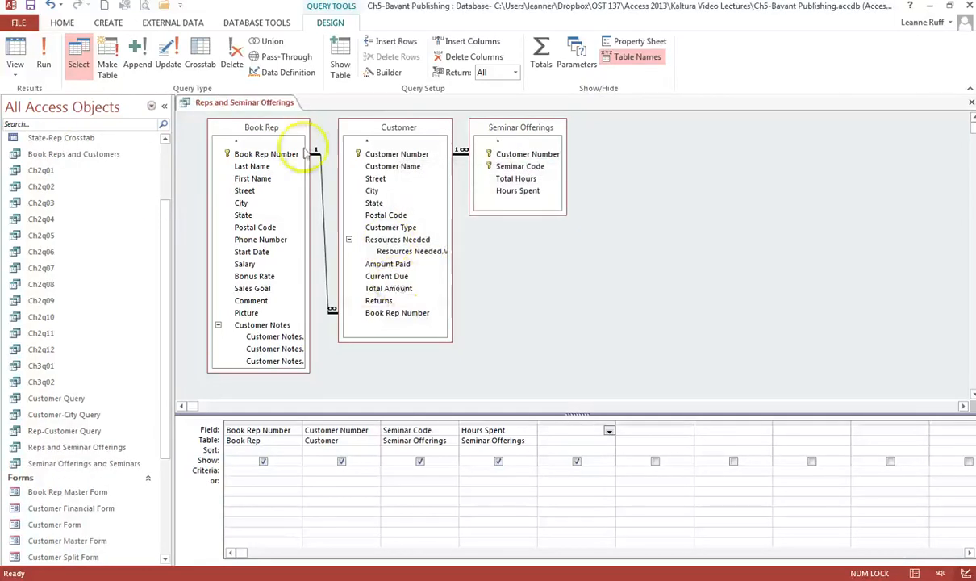
Run the query, auto-fit the Hours Remaining column across its 15 rows, and close it
click(41, 54)
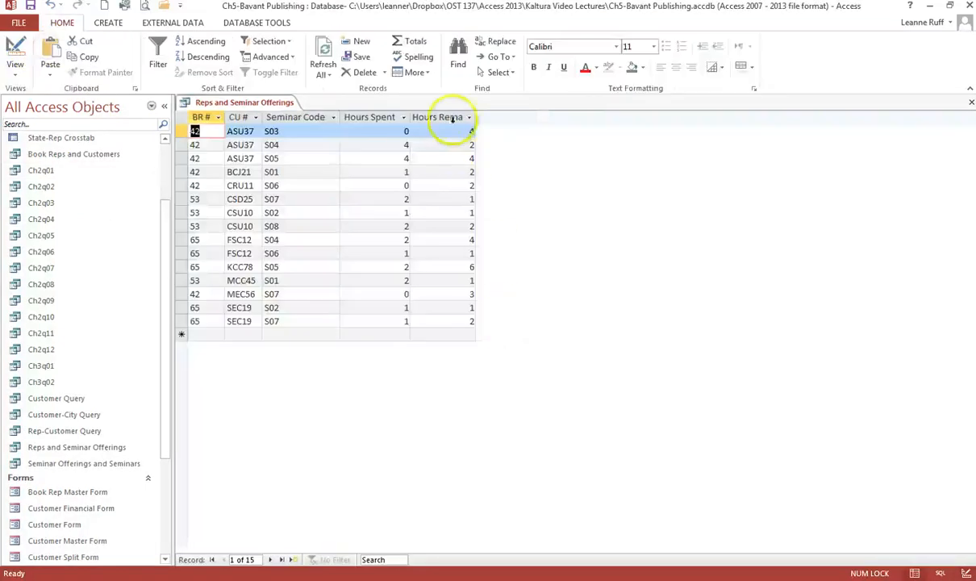
double_click(477, 117)
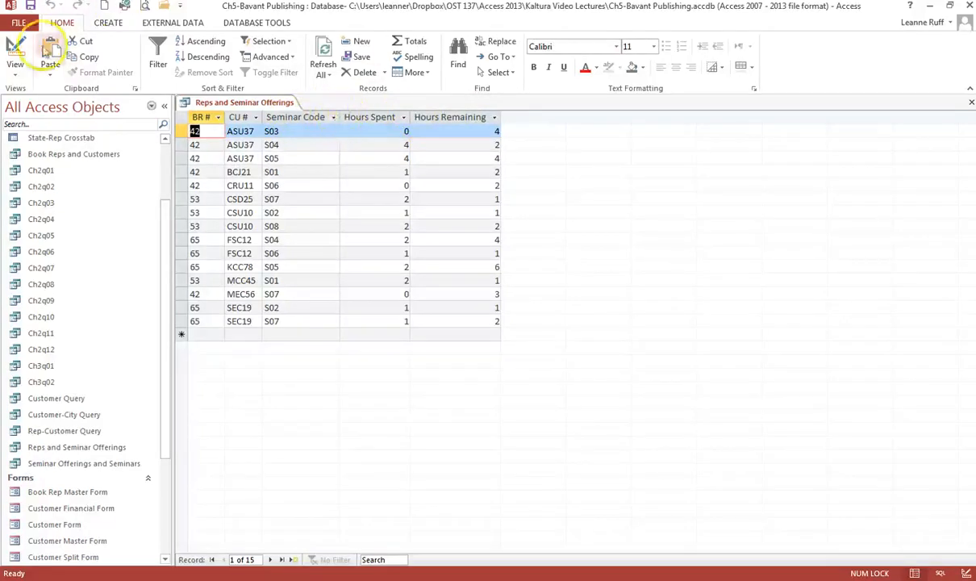
click(971, 102)
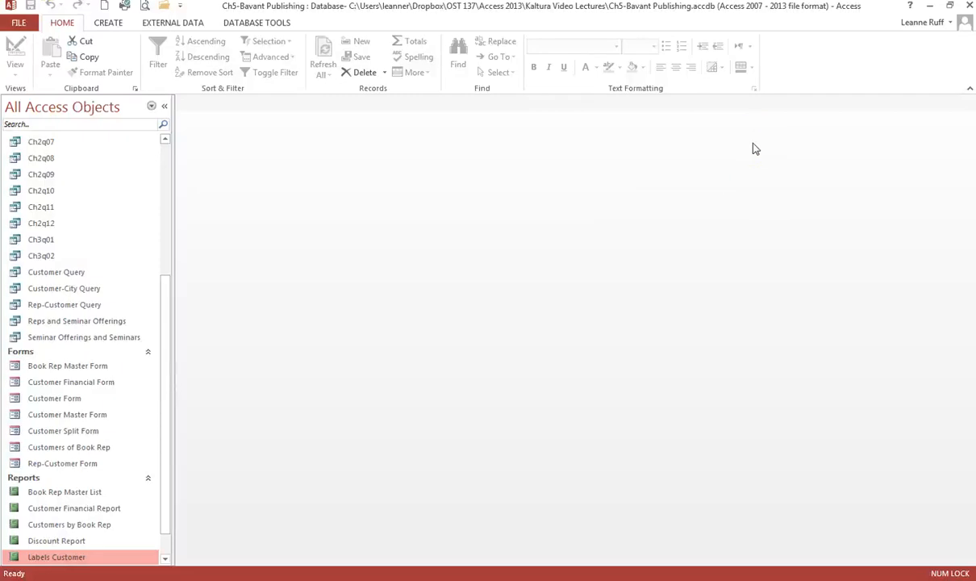
Create a blank form in Design View and show the Property Sheet's All tab
click(113, 25)
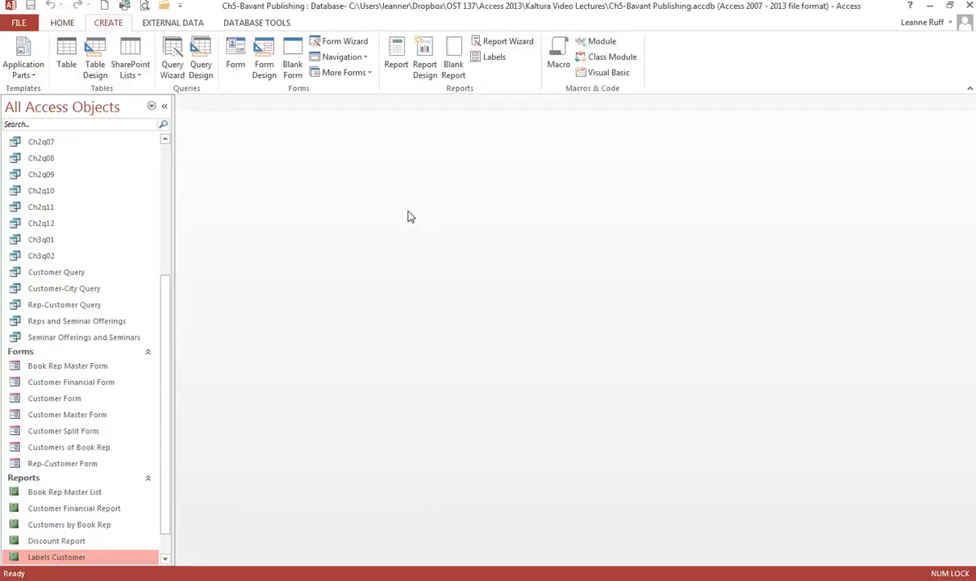
click(264, 66)
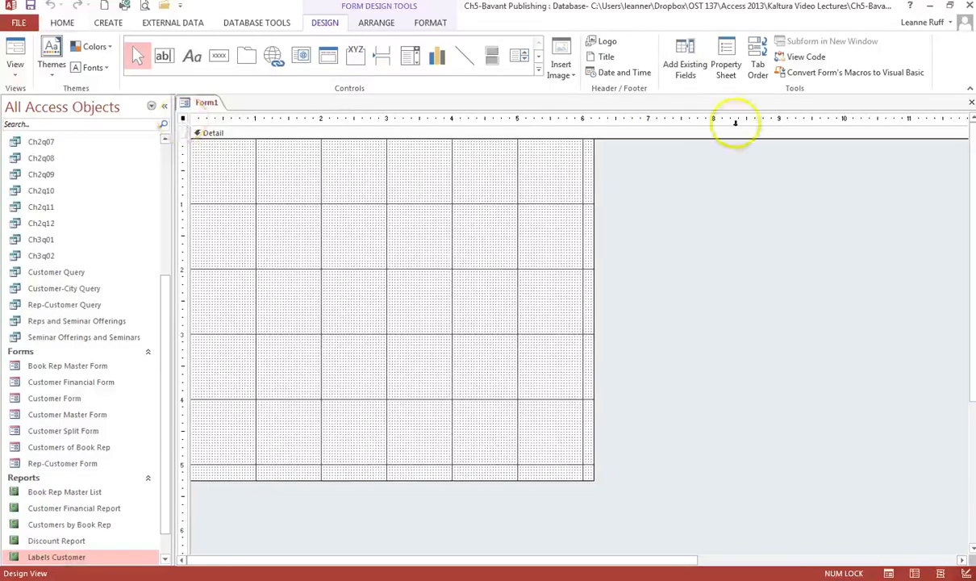
click(726, 64)
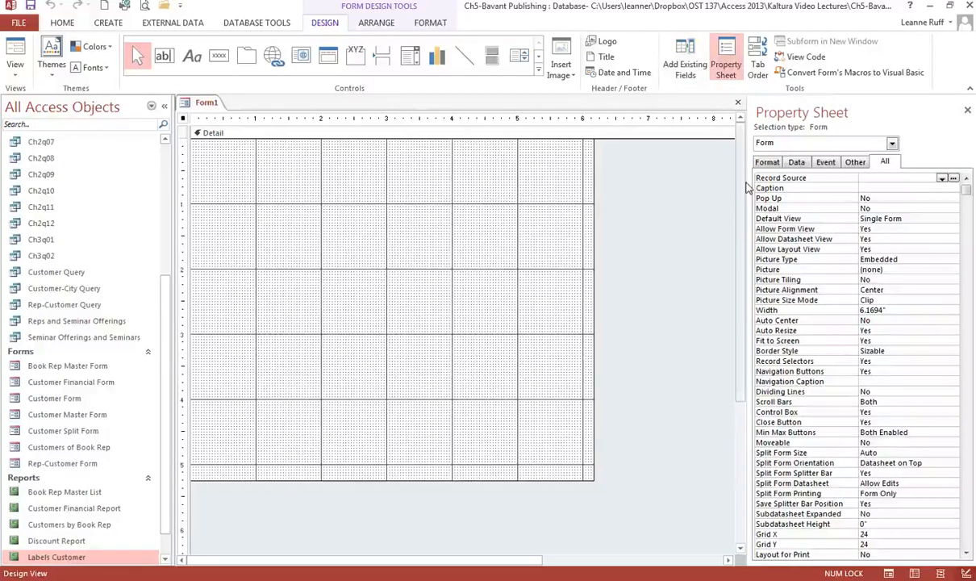
click(896, 162)
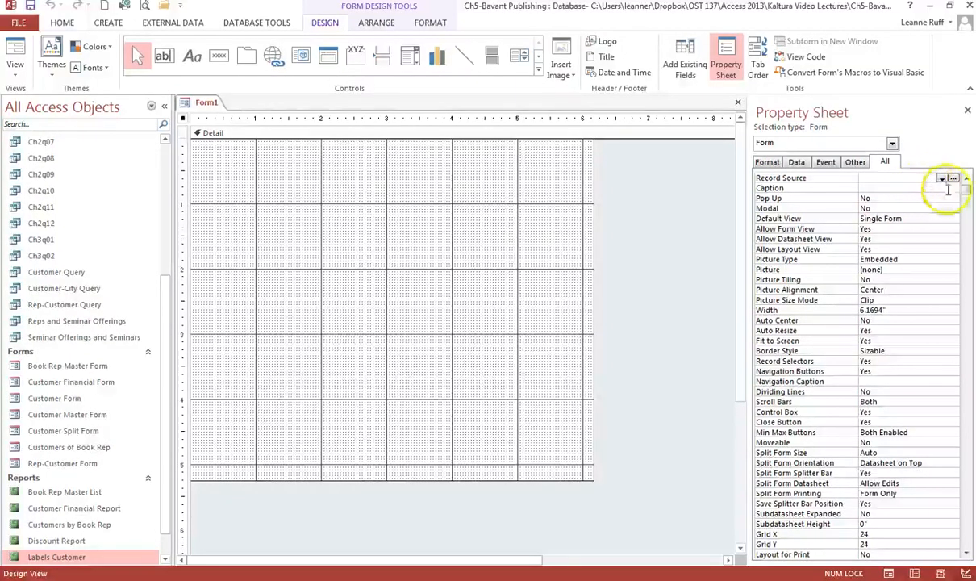
Set the form's Record Source to Book Rep and close the Property Sheet
click(941, 178)
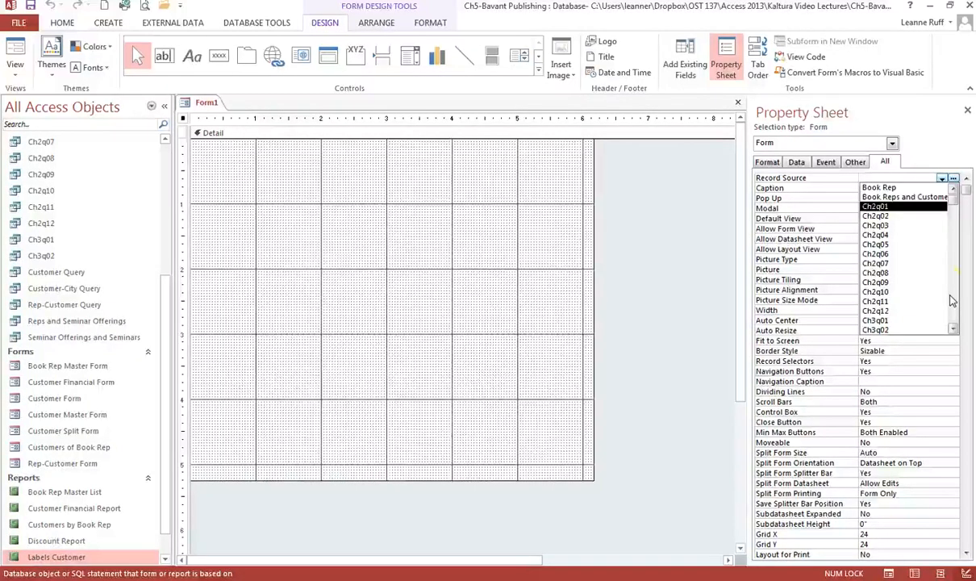
click(909, 187)
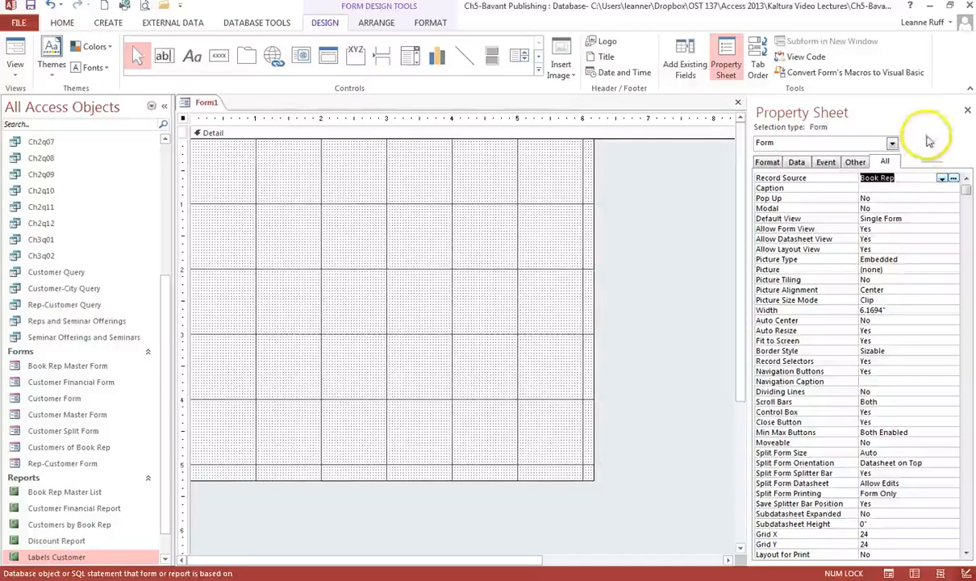
click(967, 109)
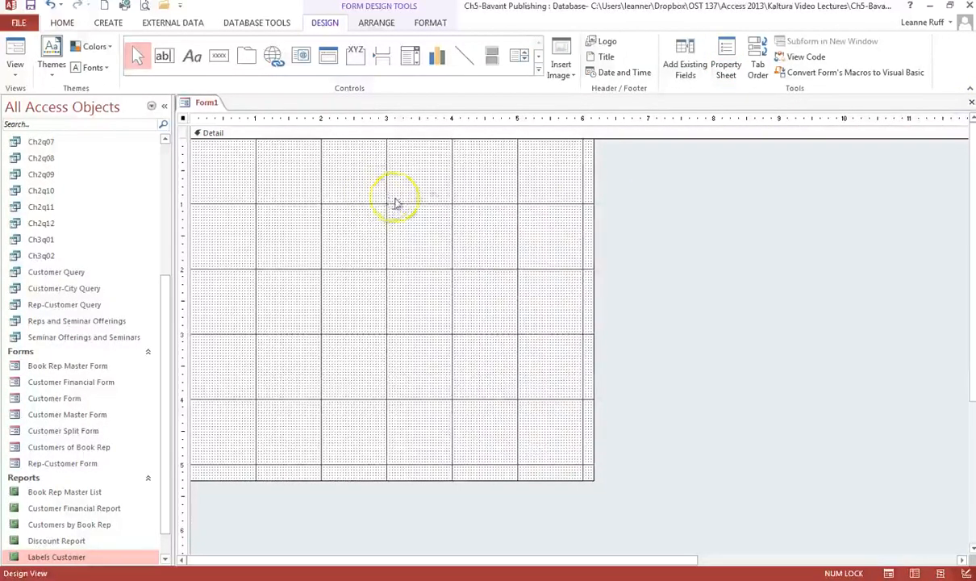
Drag the Book Rep Number field from the field list onto the Detail section
click(684, 58)
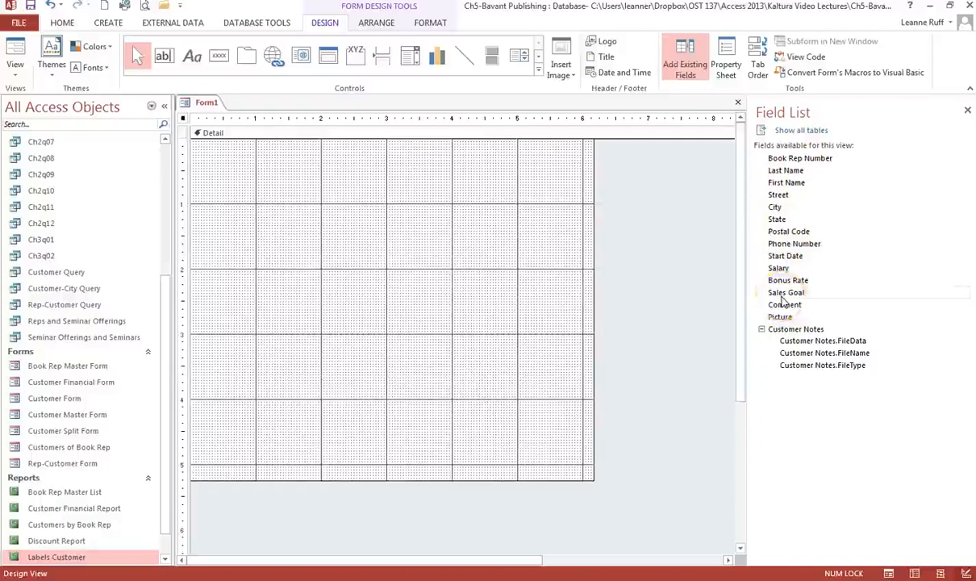
click(781, 296)
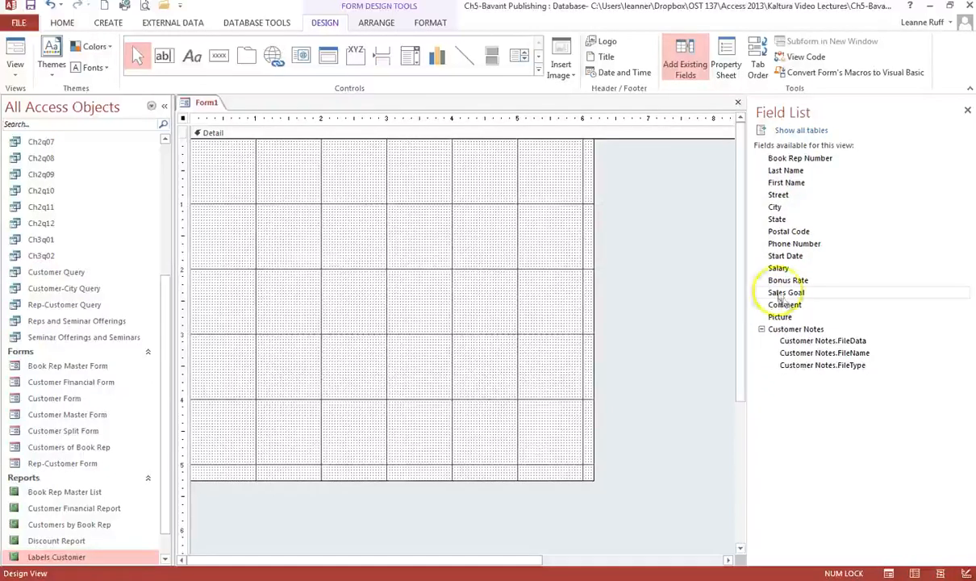
click(781, 294)
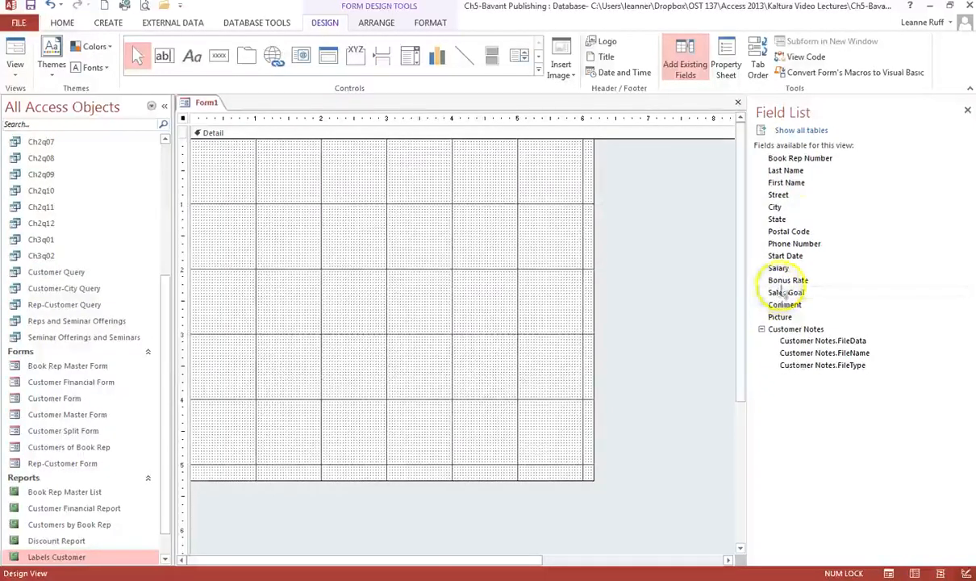
click(812, 162)
drag(812, 162, 322, 148)
Change the field's label caption to 'Book Rep Number'
click(256, 155)
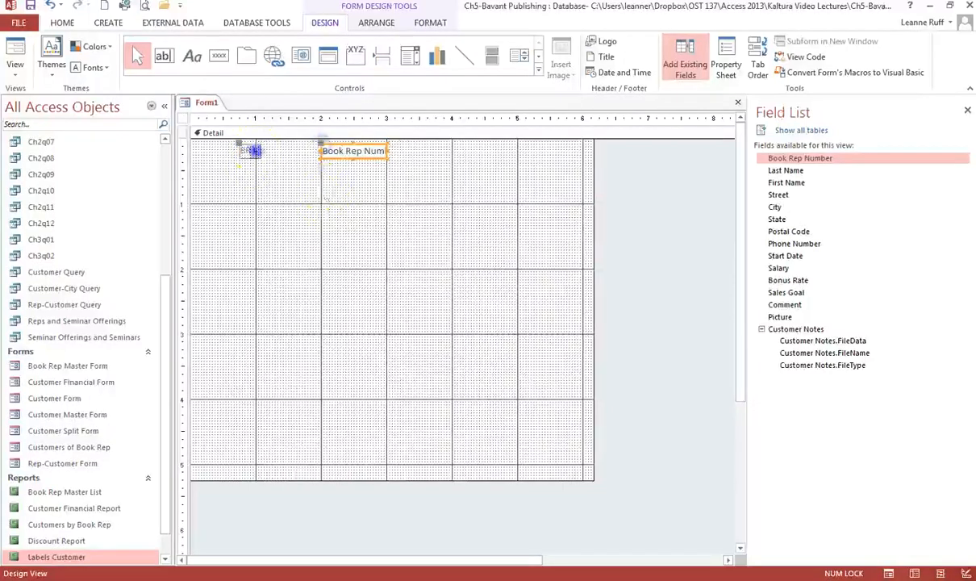
click(250, 151)
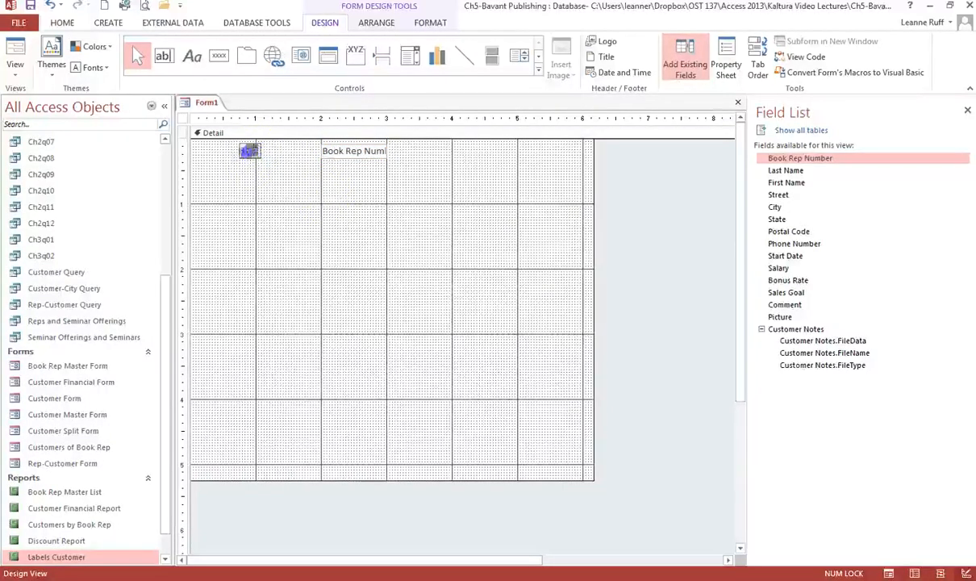
click(249, 154)
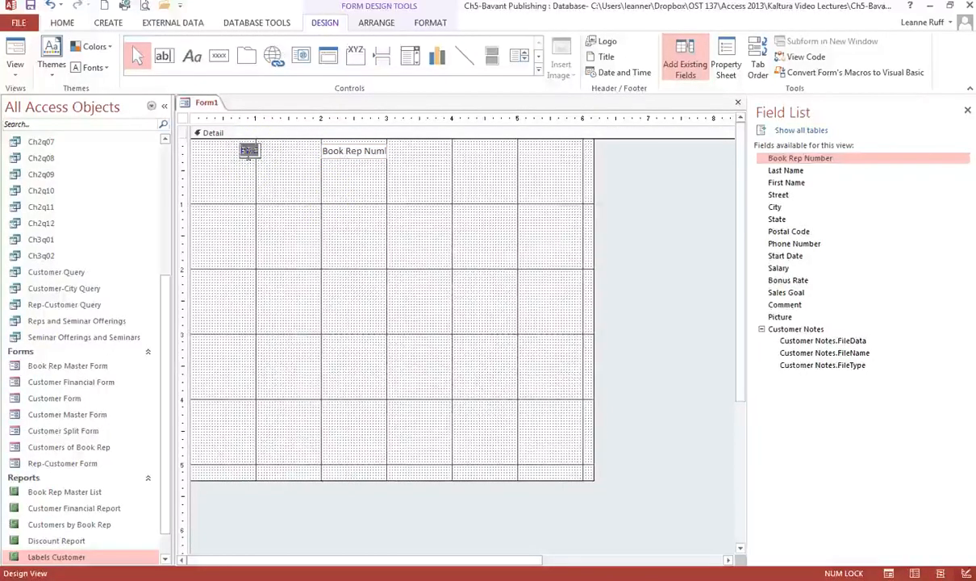
text(Book Rep)
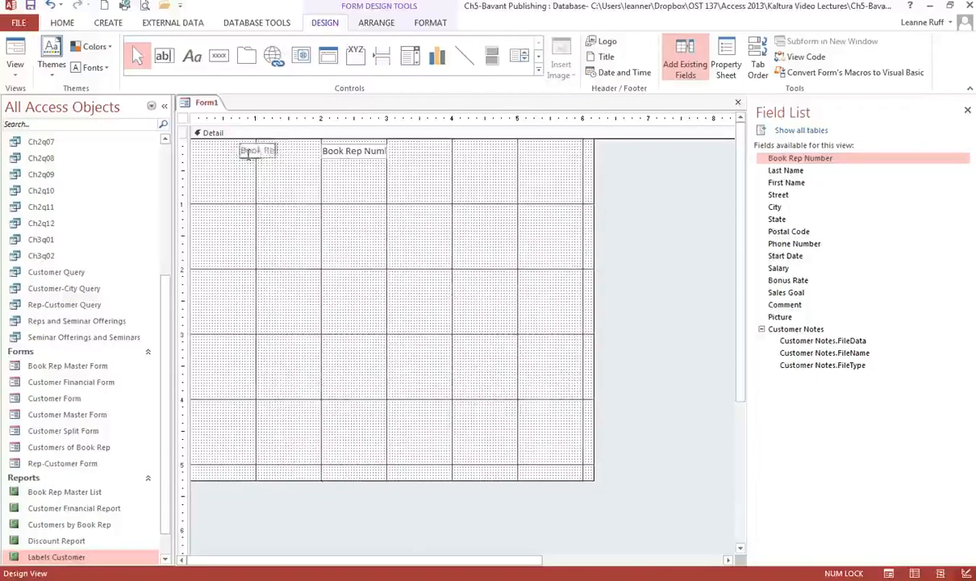
text( Number)
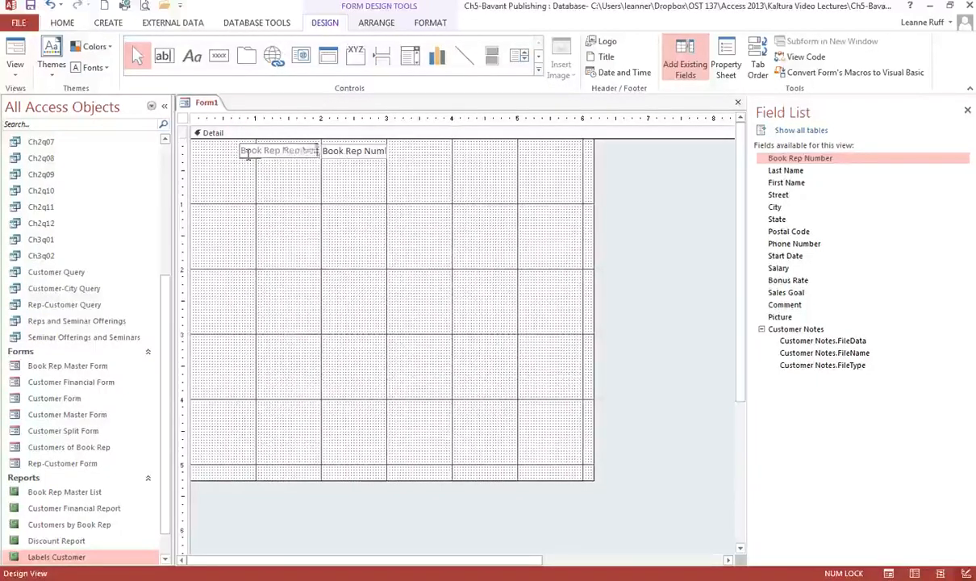
click(202, 169)
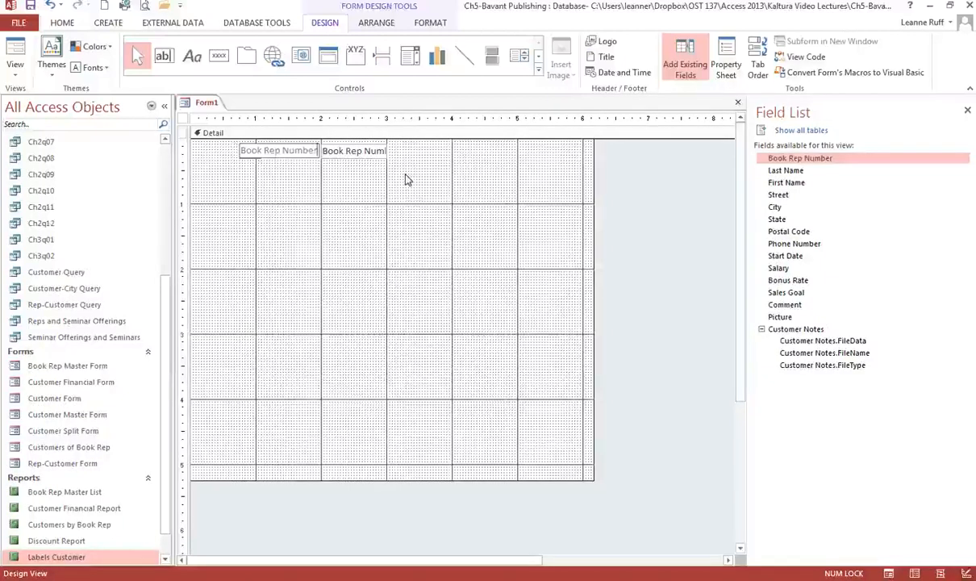
click(166, 58)
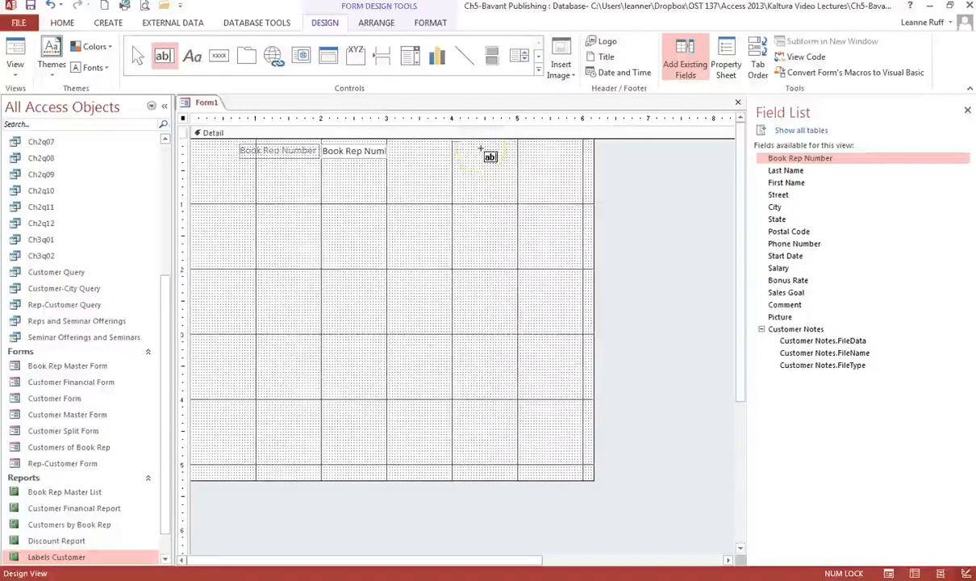
Draw an unbound text box and enter the expression =[First Name] & " " & [Last Name]
click(420, 143)
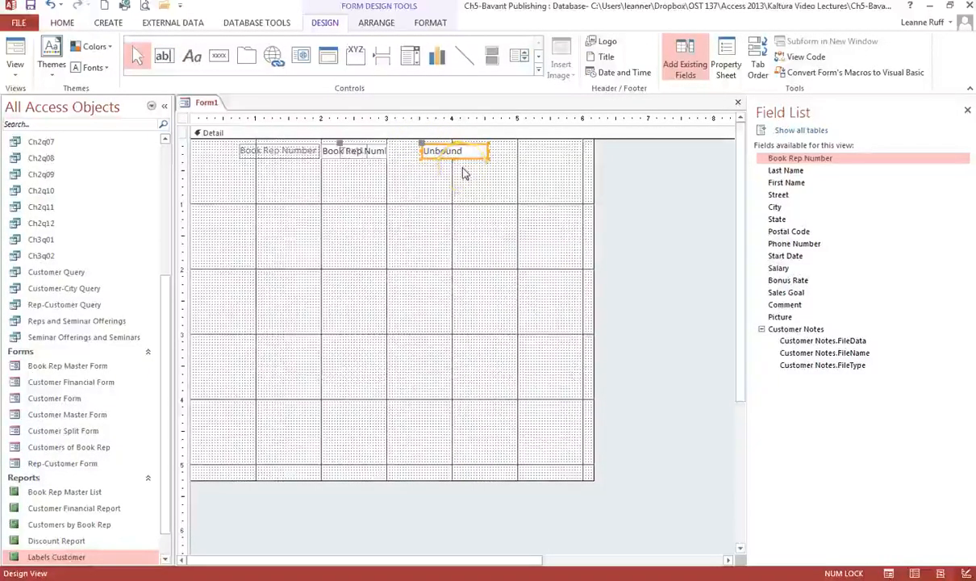
click(440, 153)
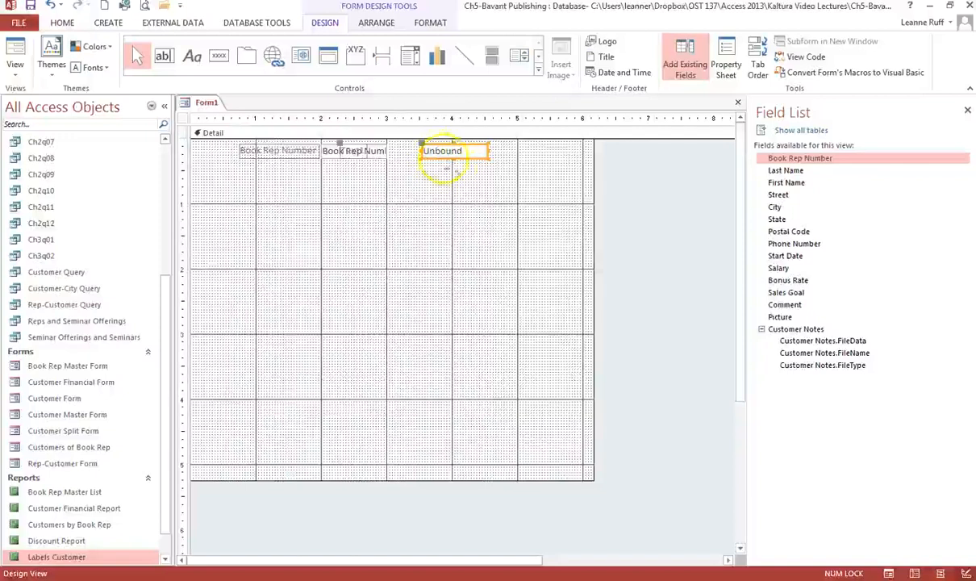
click(484, 164)
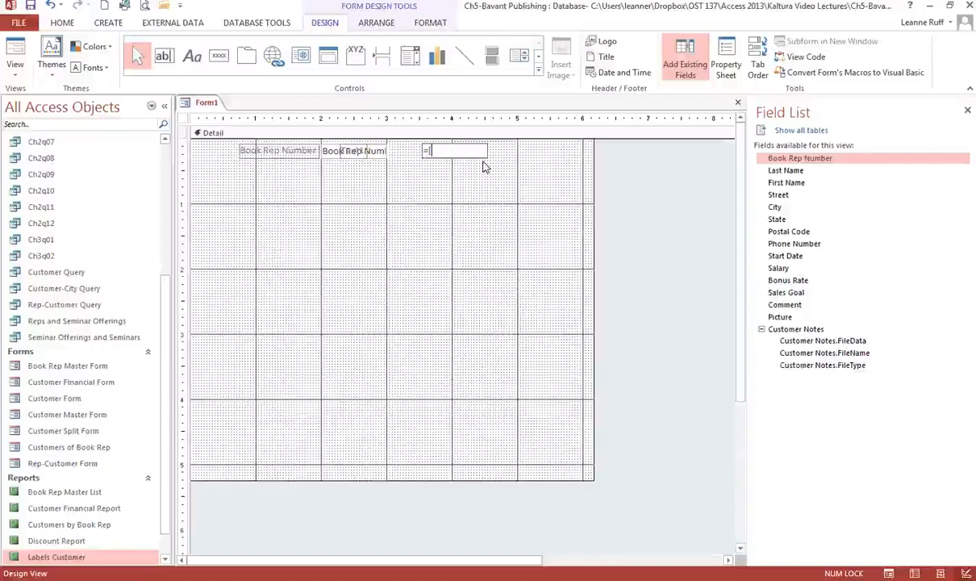
text([B)
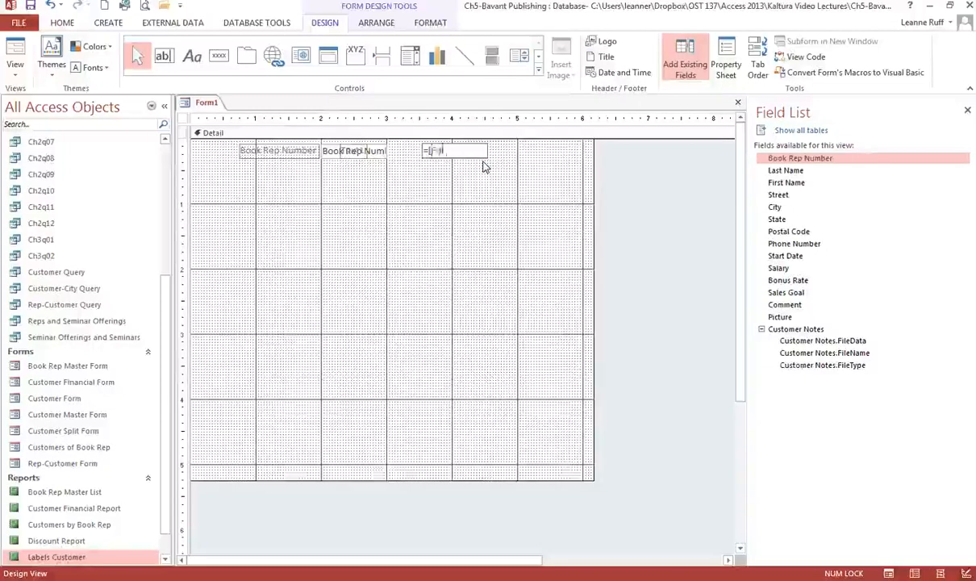
text(irst Name])
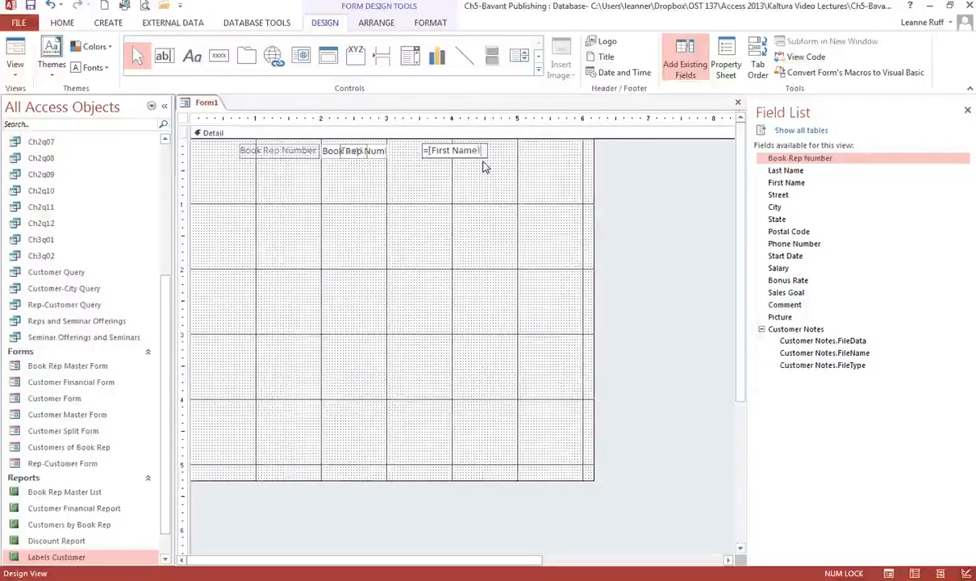
key(Return)
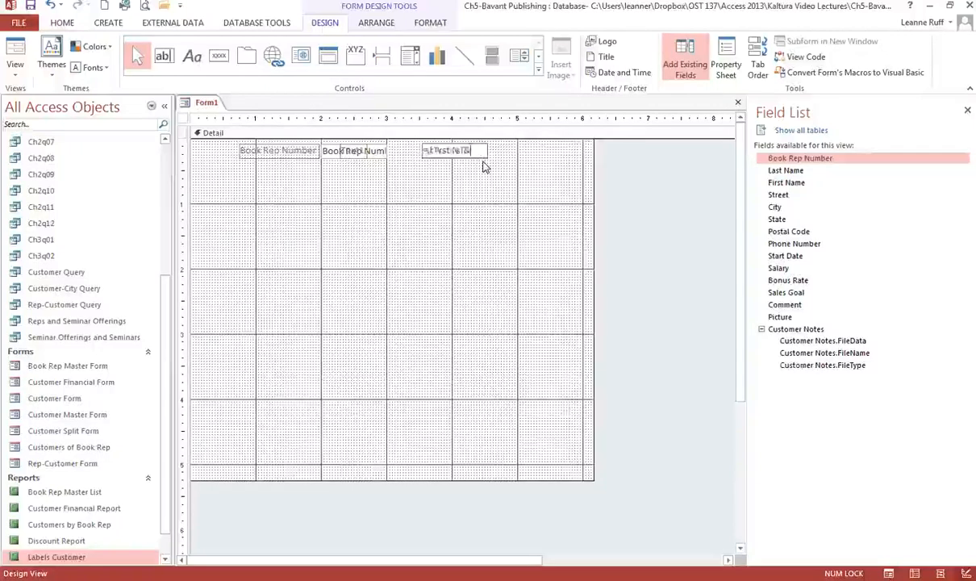
text(&)
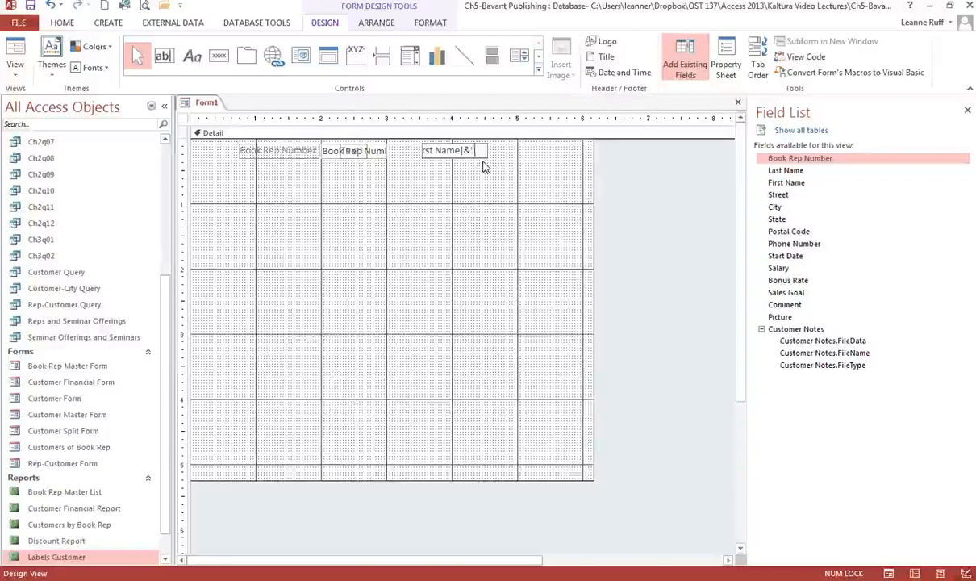
text( " )
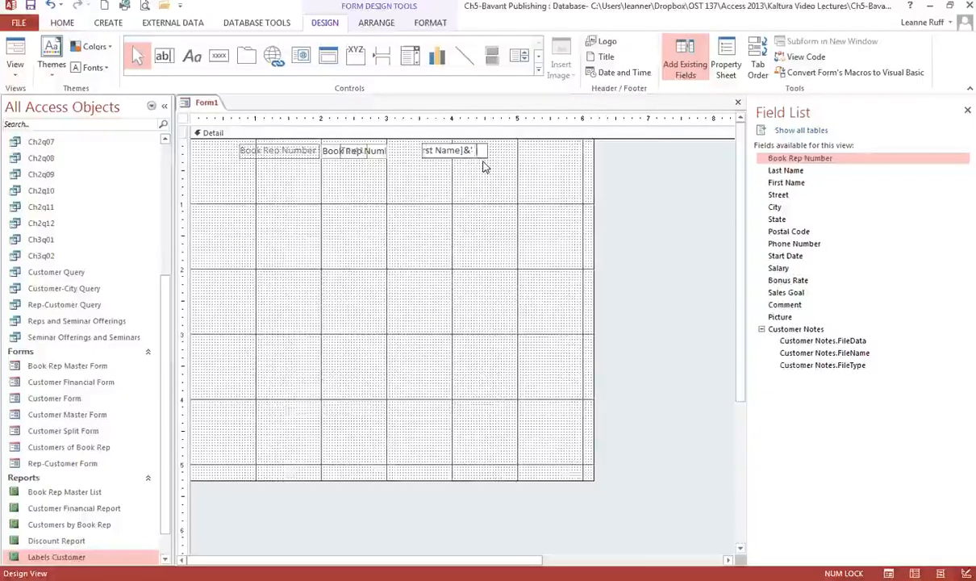
text("&)
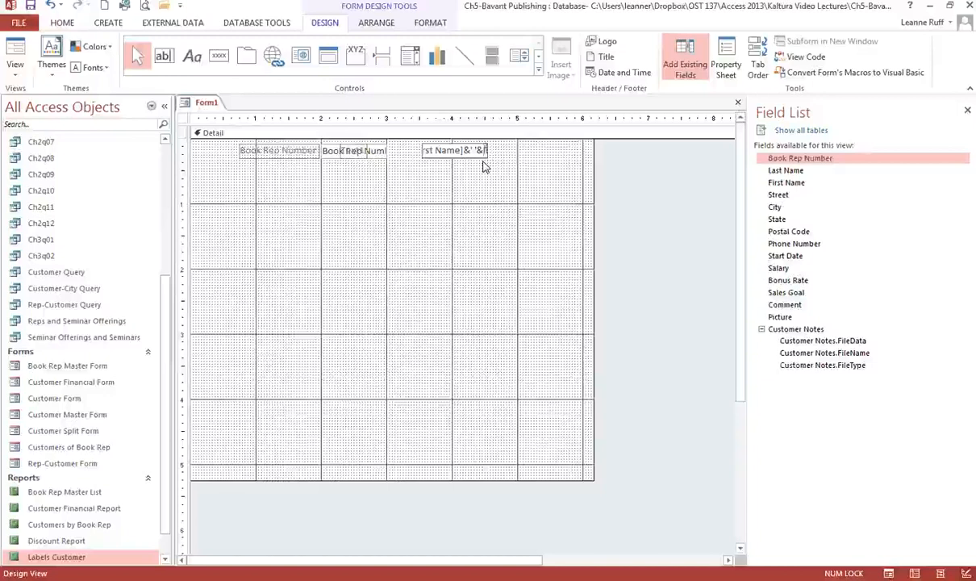
text([)
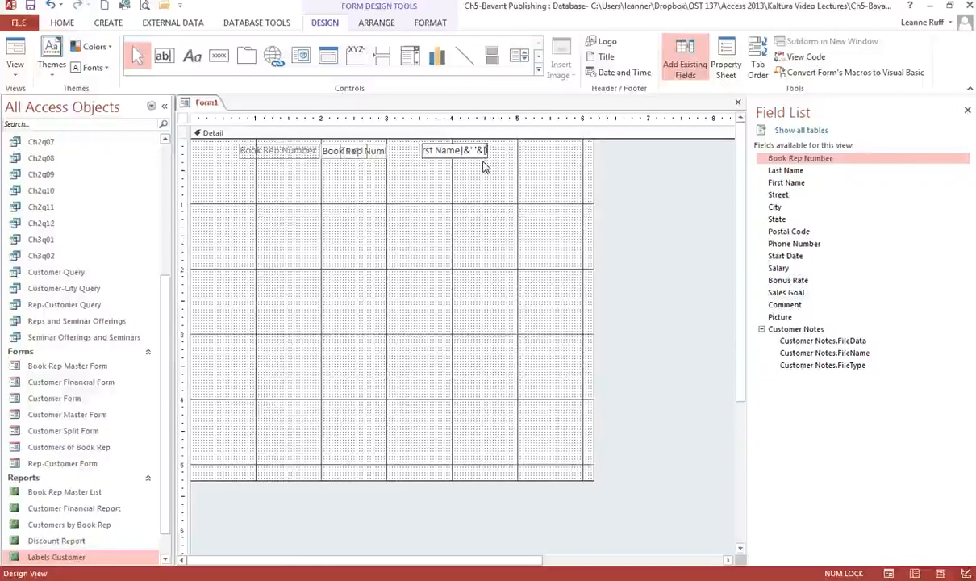
text(Last Name)
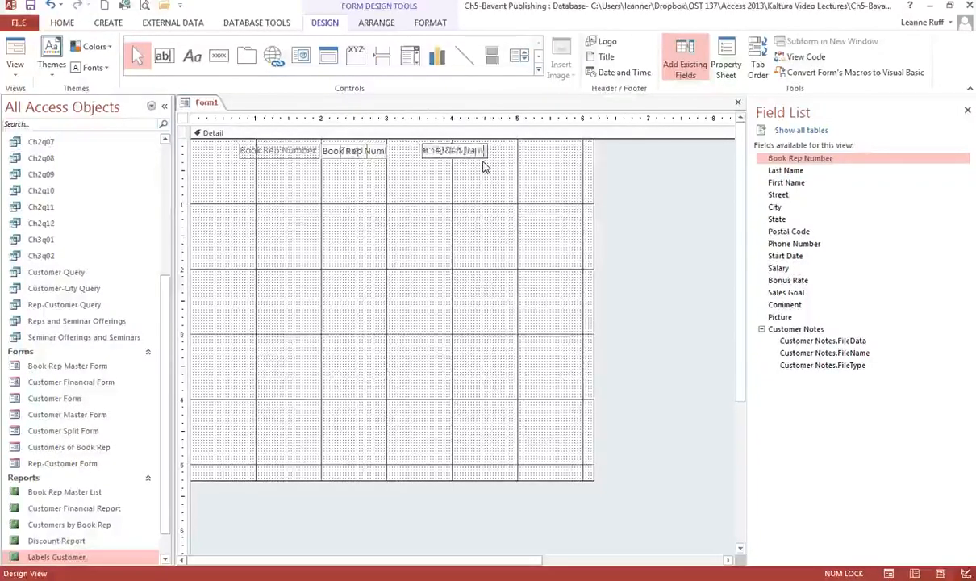
text(])
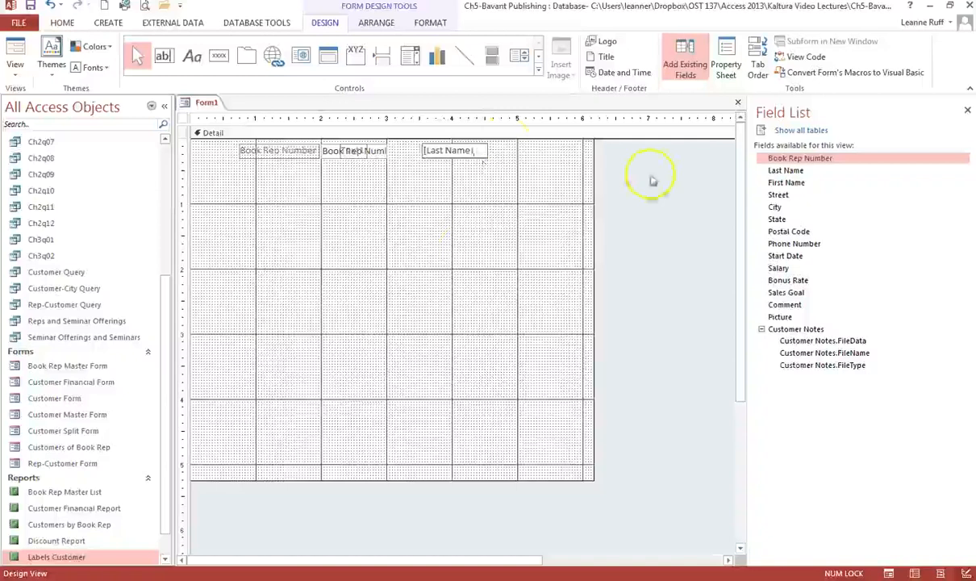
Commit the full-name expression and move the Book Rep Number text box closer to its label
click(469, 232)
click(368, 155)
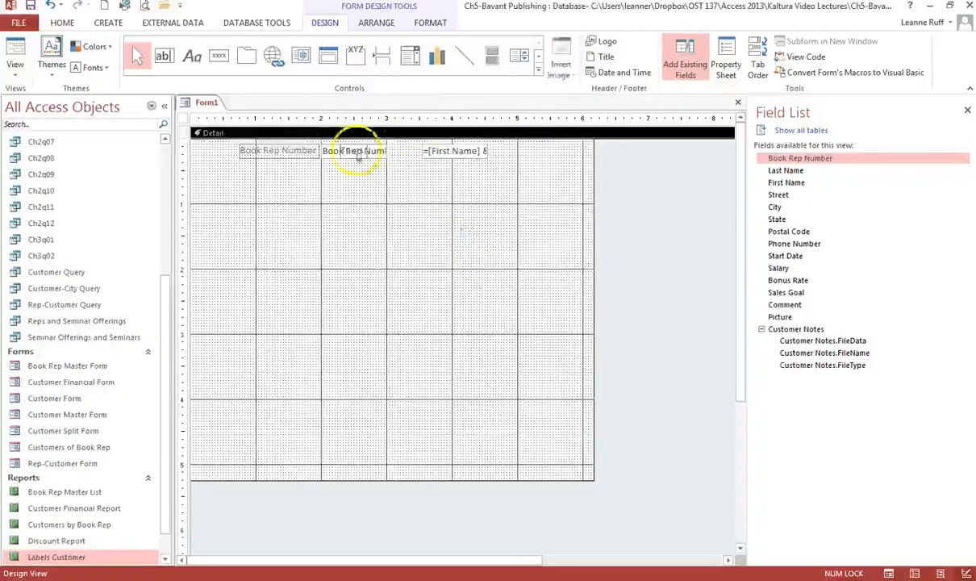
click(357, 152)
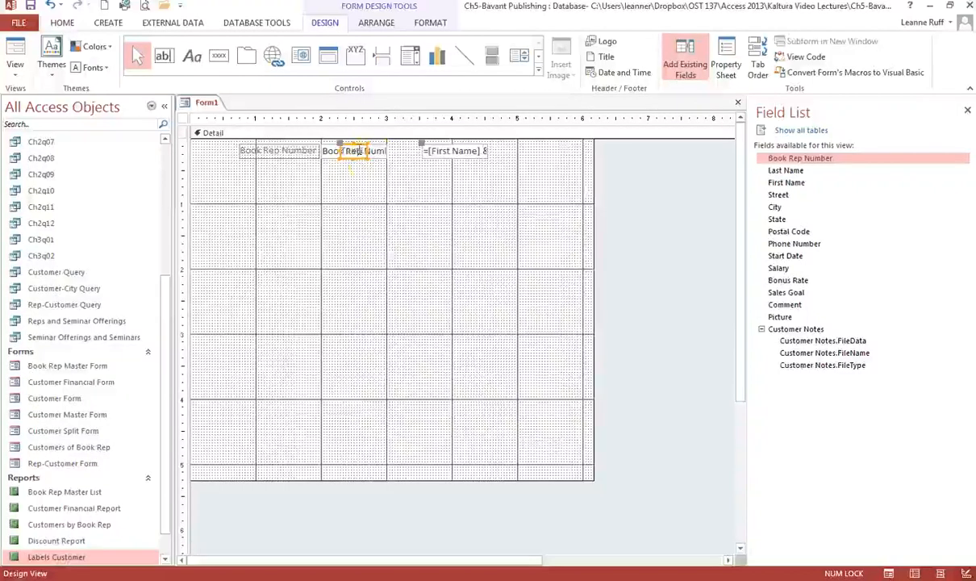
drag(359, 151, 338, 154)
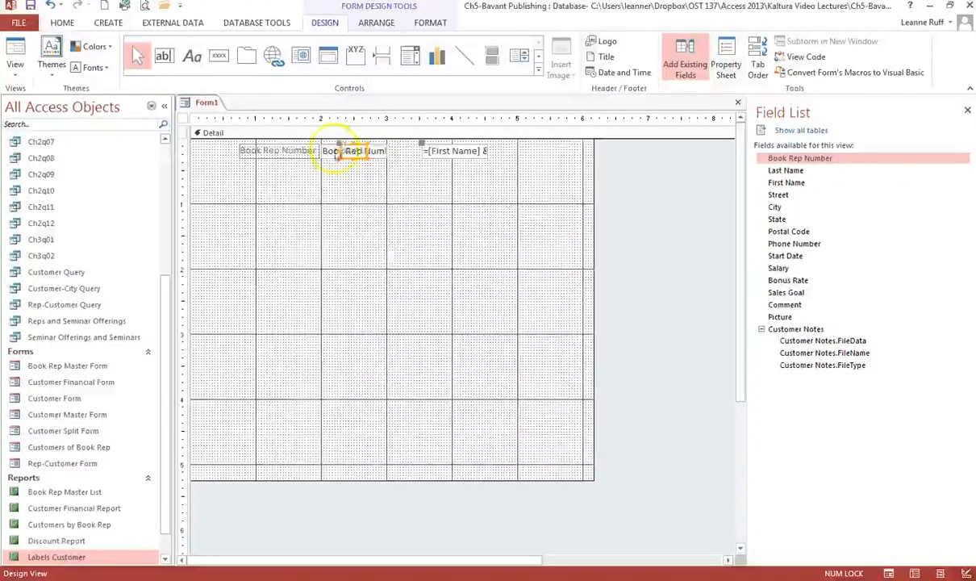
click(342, 166)
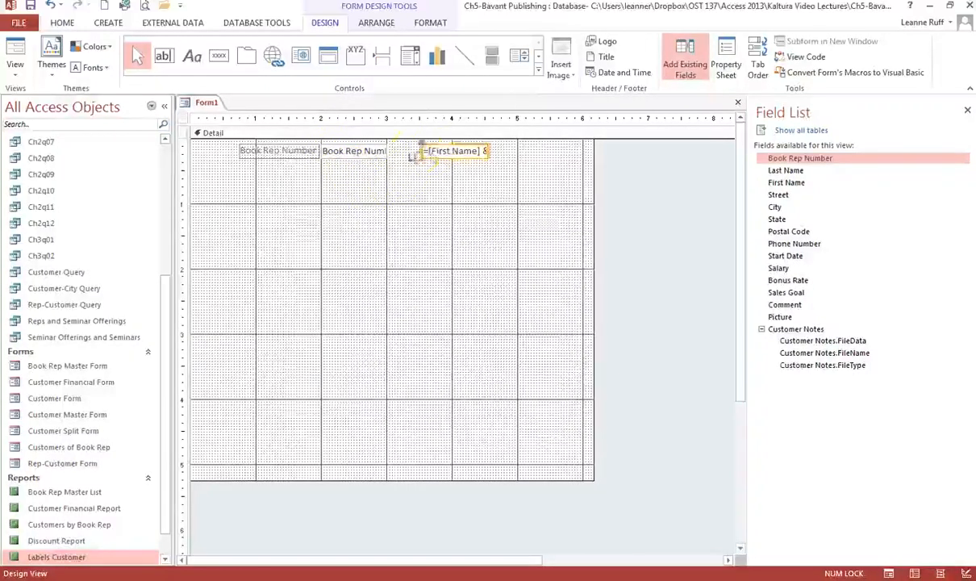
Widen the full-name expression box, then narrow it back slightly
click(420, 161)
drag(401, 153, 389, 153)
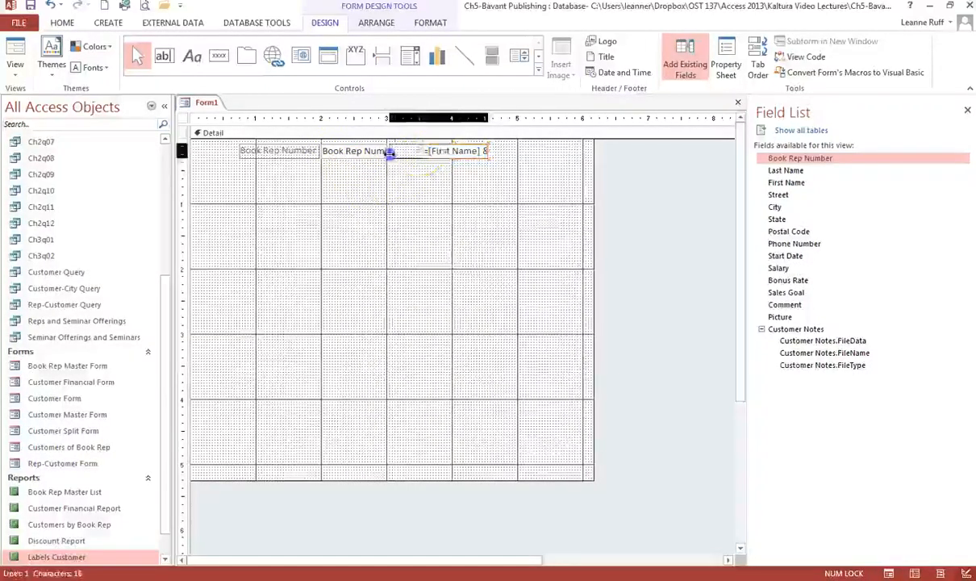
click(482, 153)
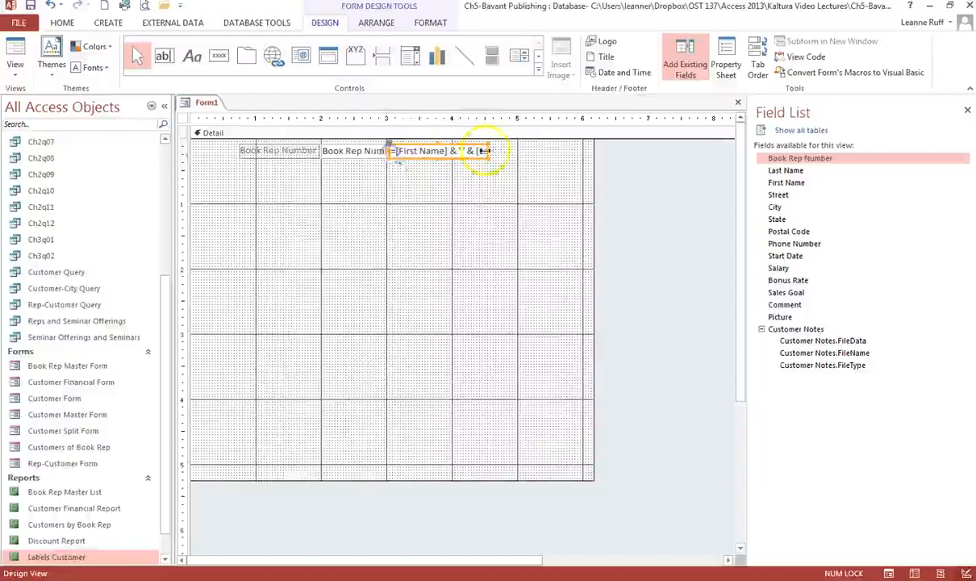
drag(484, 150, 521, 152)
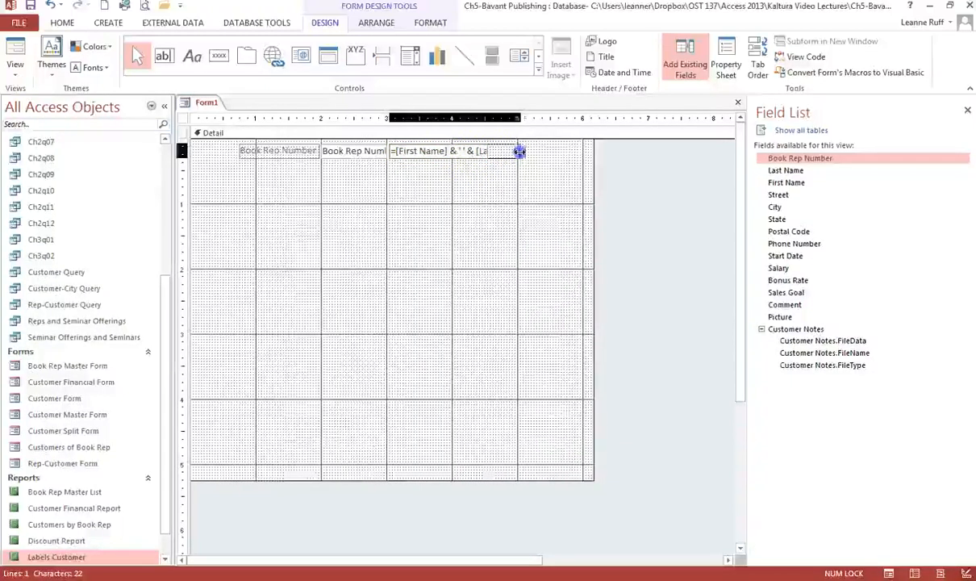
drag(520, 151, 494, 154)
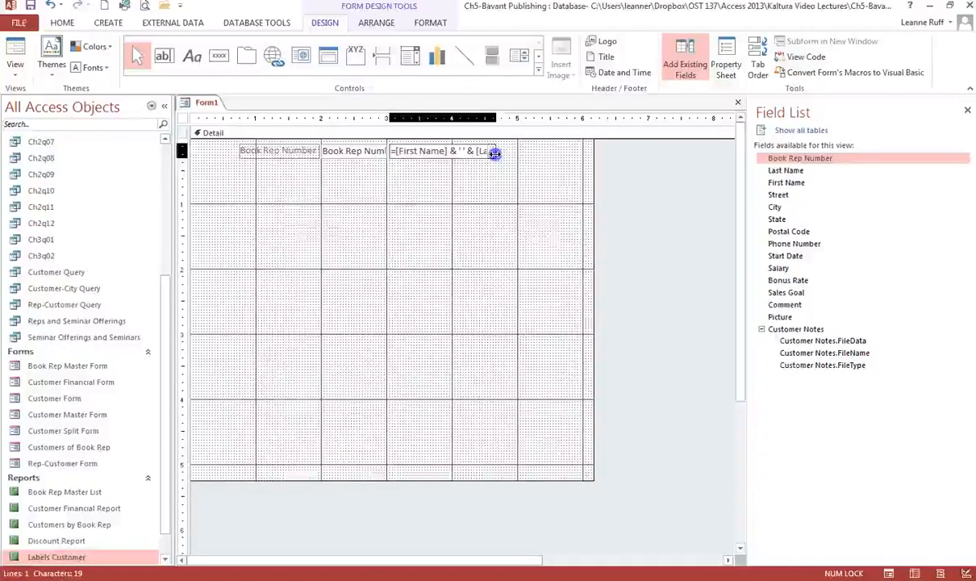
click(422, 196)
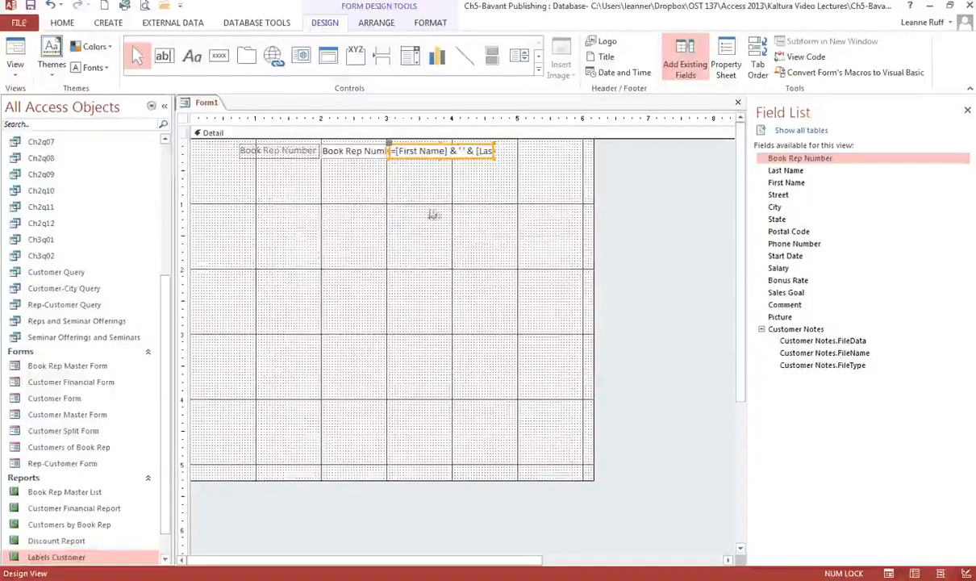
click(446, 212)
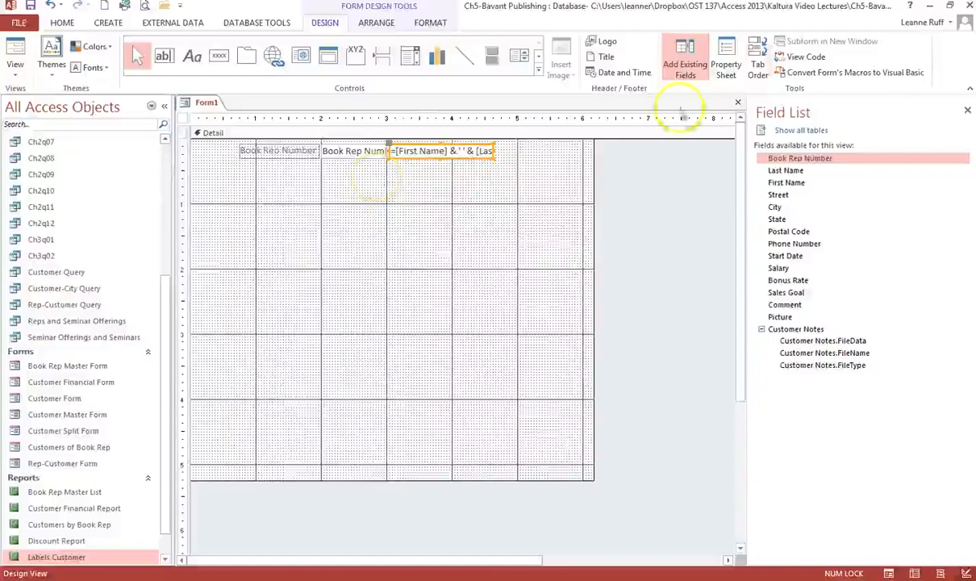
Close the Field List and place a tab control below the Book Rep Number row
click(967, 110)
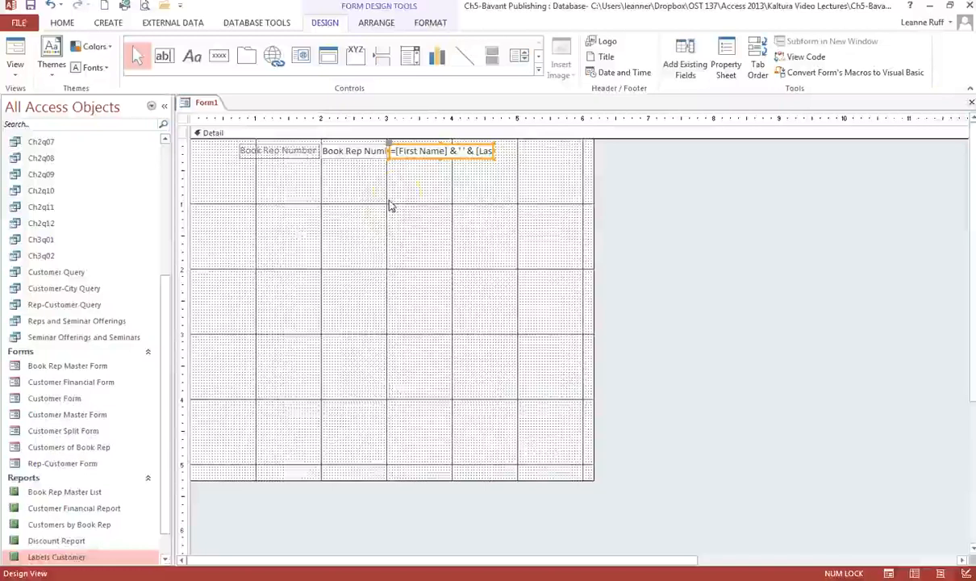
click(393, 207)
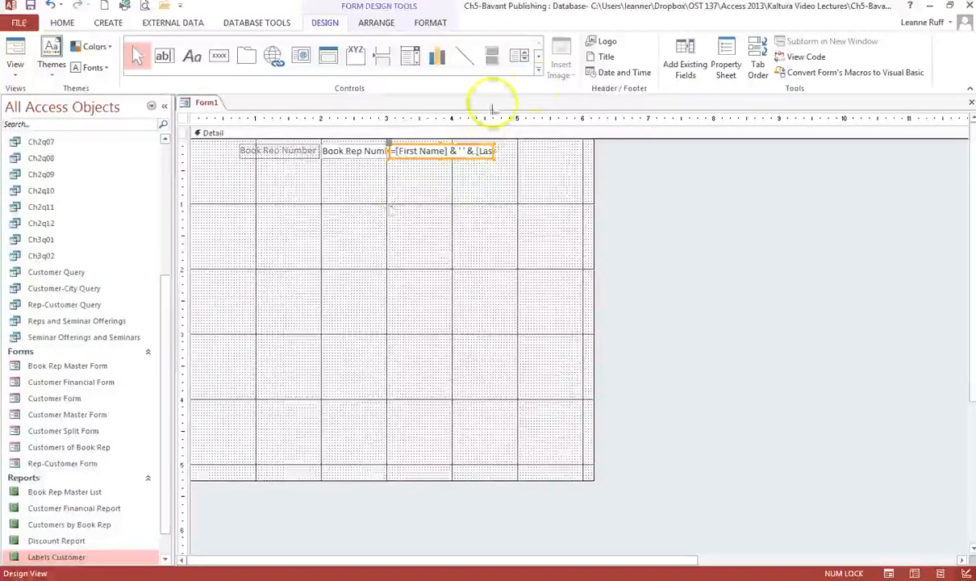
click(244, 59)
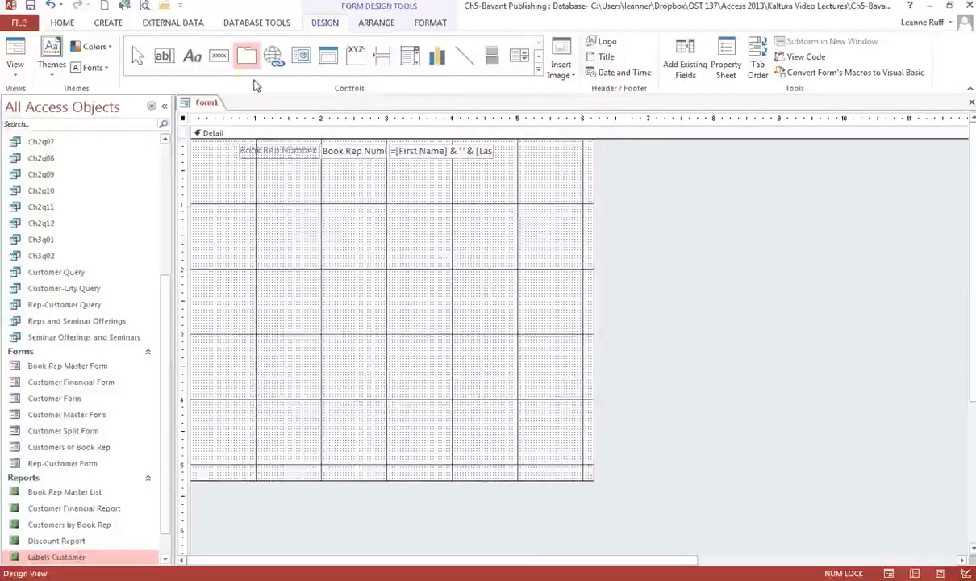
click(215, 178)
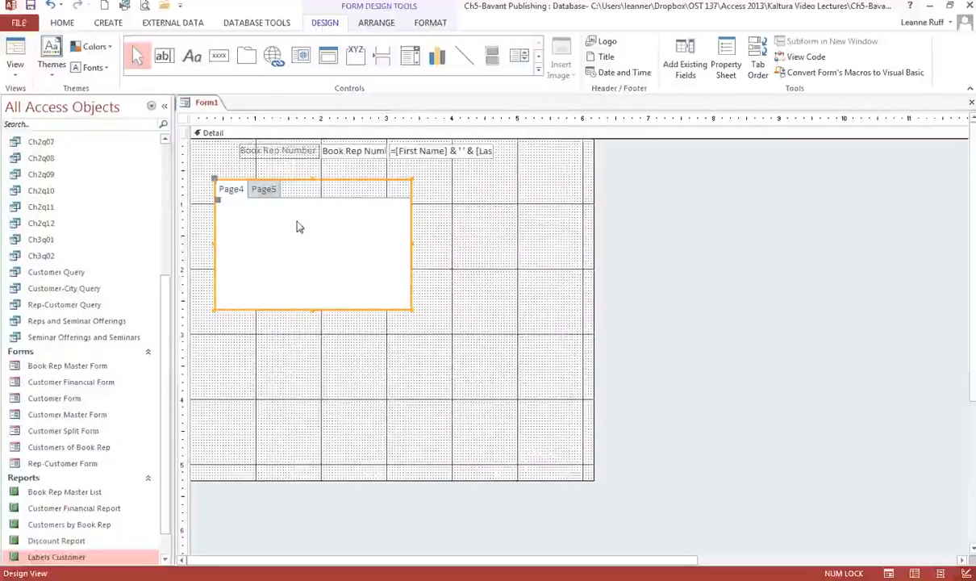
Check both tab pages, then select the Page4 page
click(263, 190)
click(235, 196)
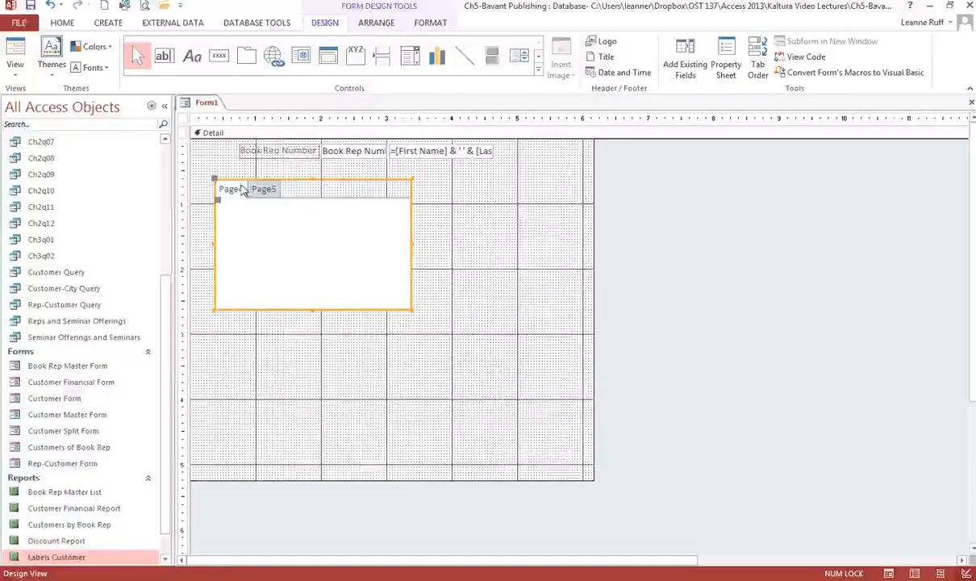
click(230, 187)
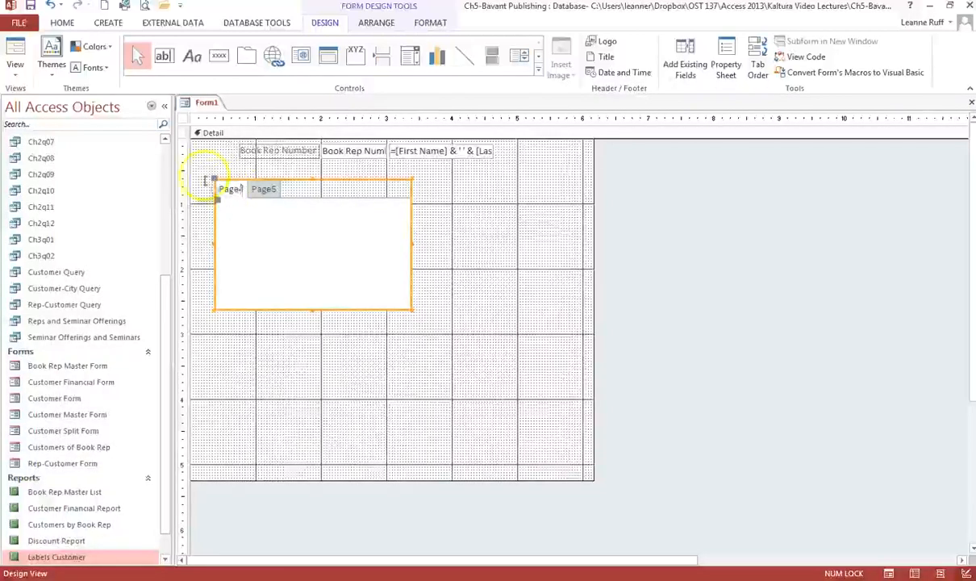
click(228, 190)
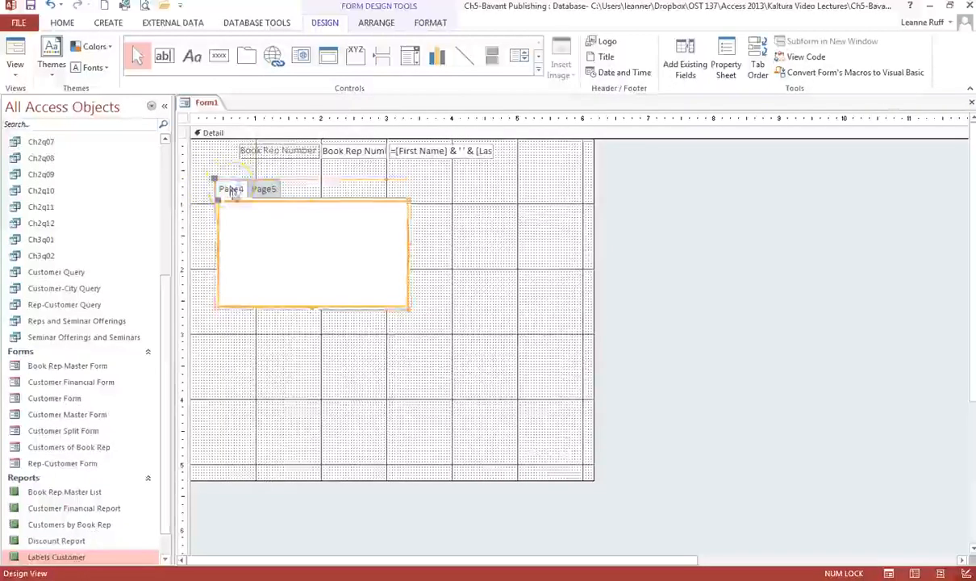
click(247, 239)
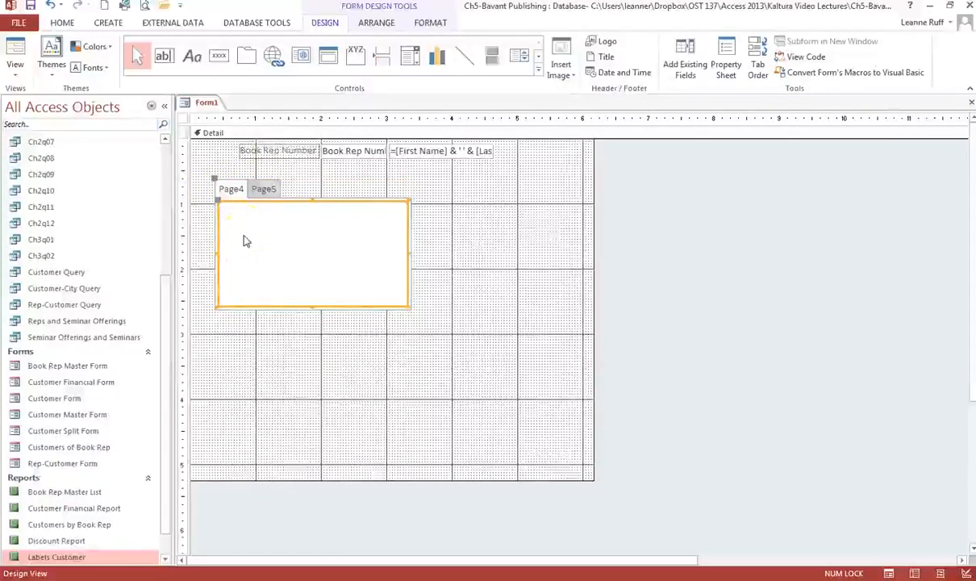
click(241, 219)
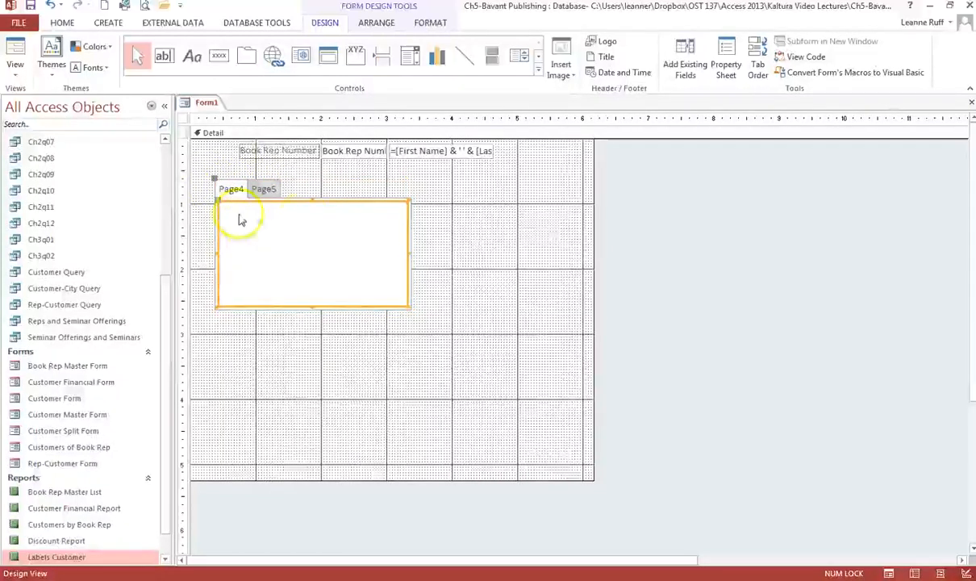
In the Property Sheet, rename Page4 to 'Datasheet' and Page5 to 'Charts'
click(736, 74)
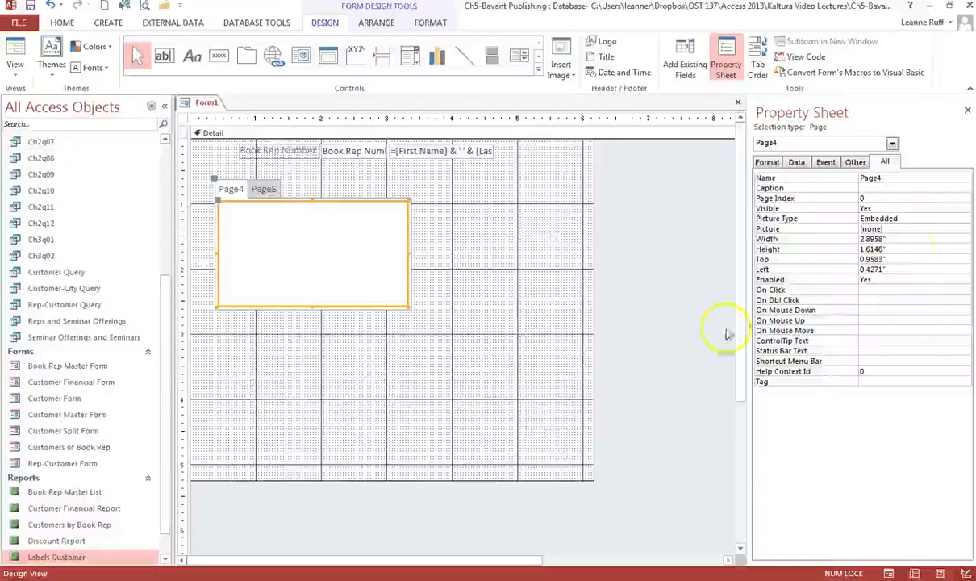
click(897, 179)
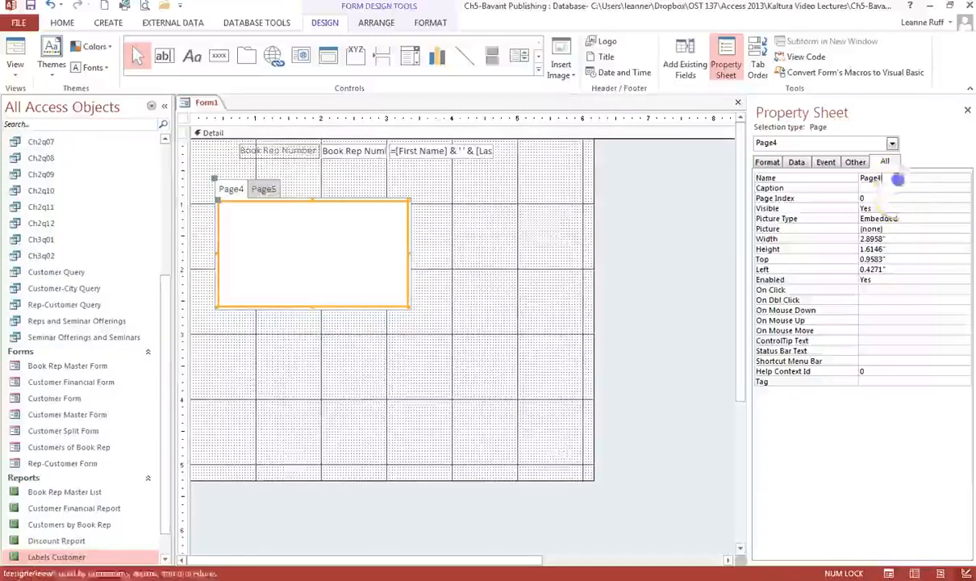
drag(897, 179, 843, 179)
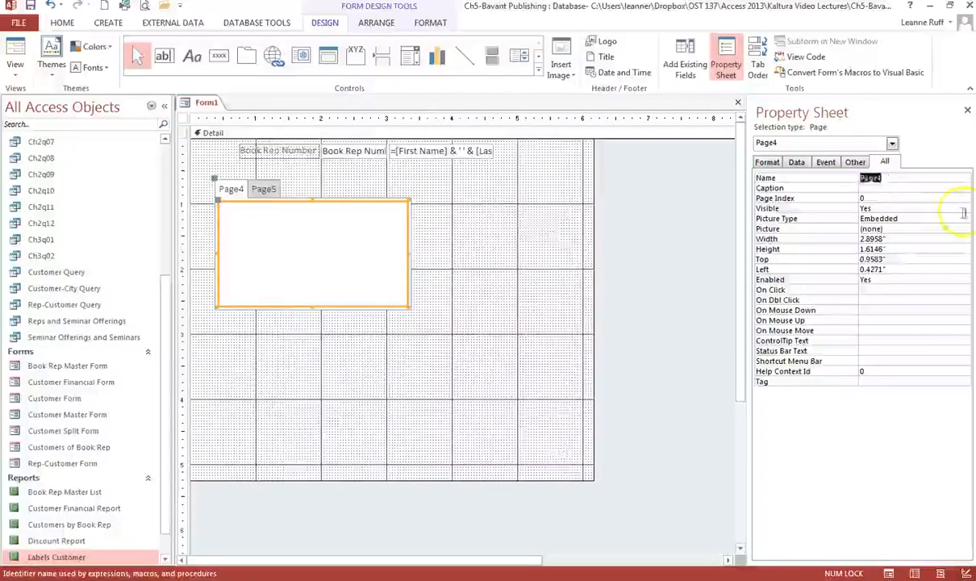
text(Datasheet)
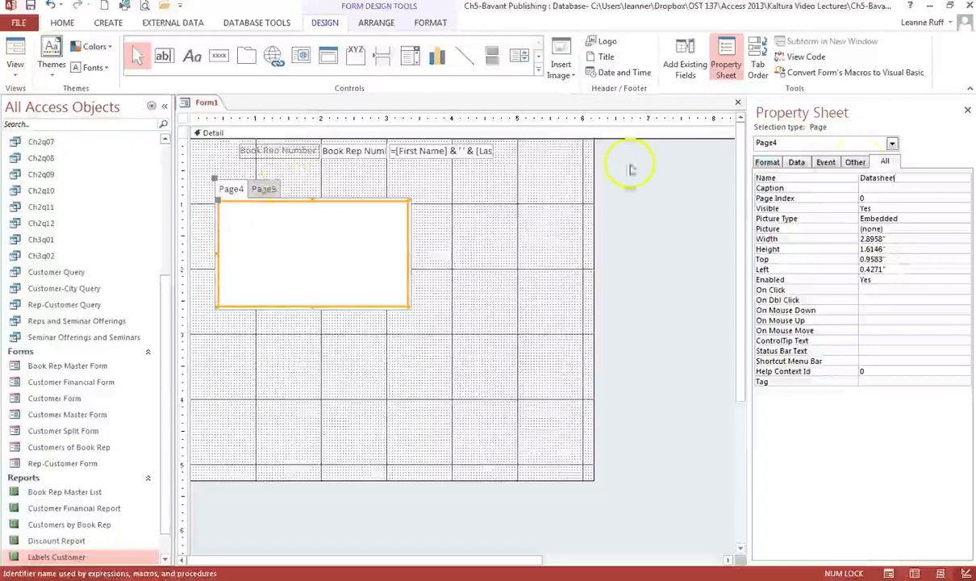
click(273, 189)
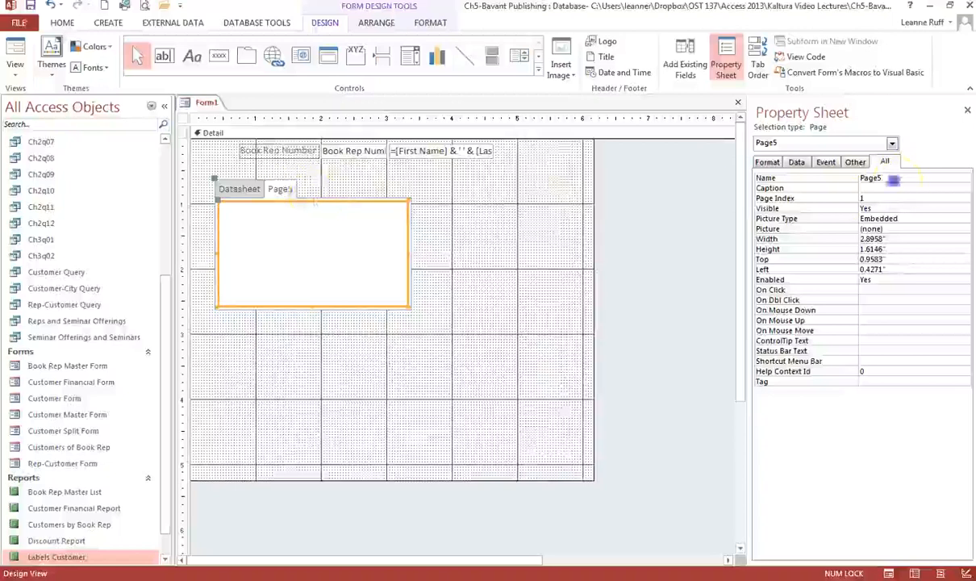
click(846, 178)
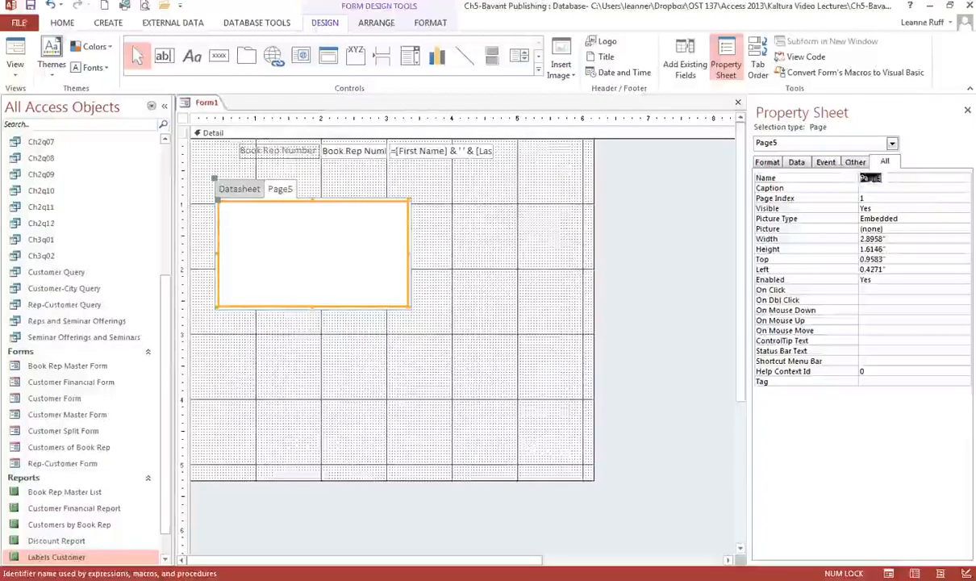
text(Char)
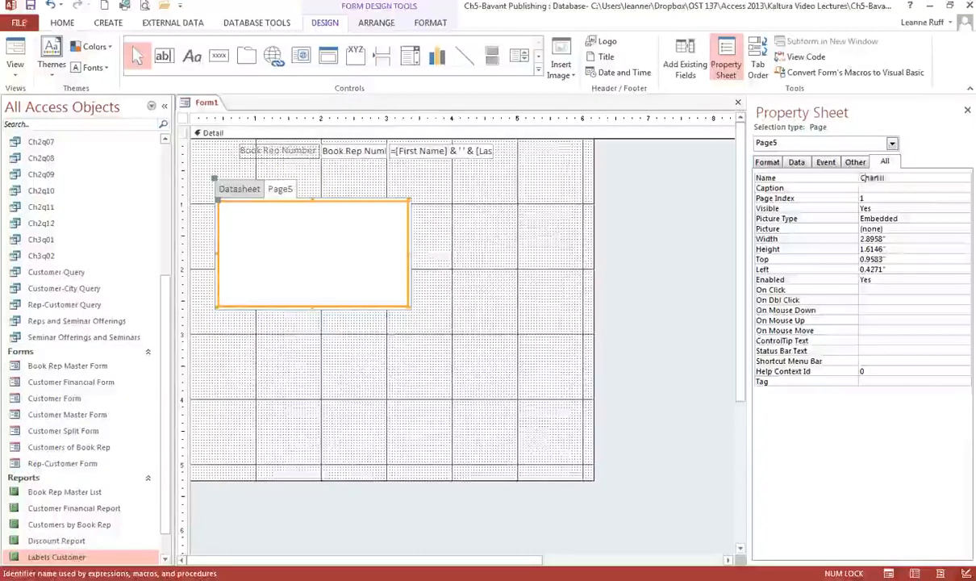
text(ts)
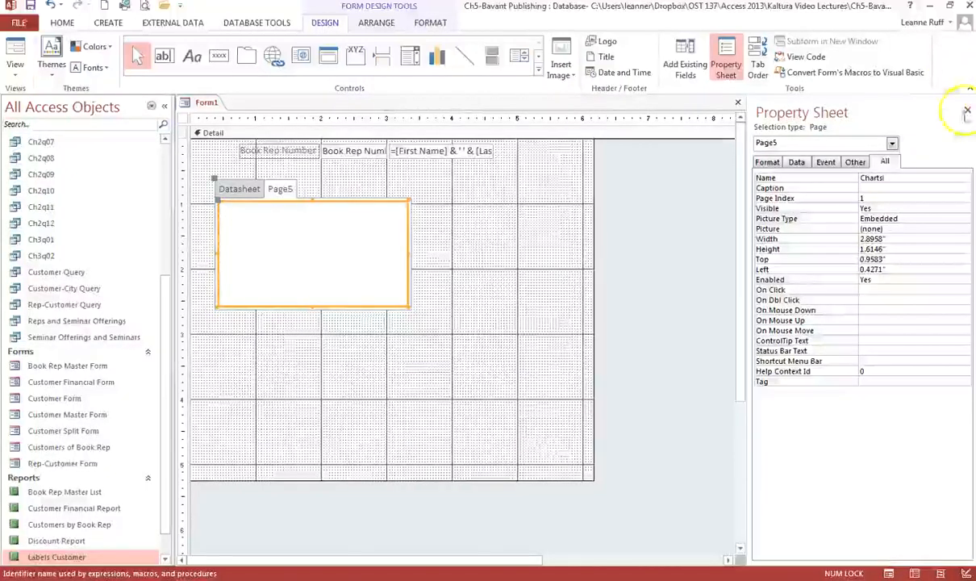
click(967, 110)
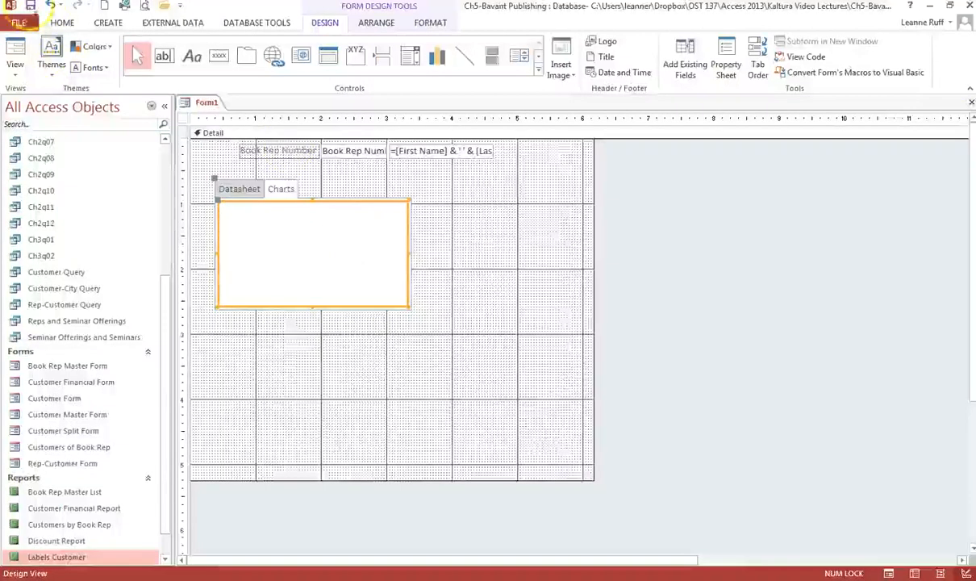
Save the new form as 'Rep Seminar Data'
click(30, 6)
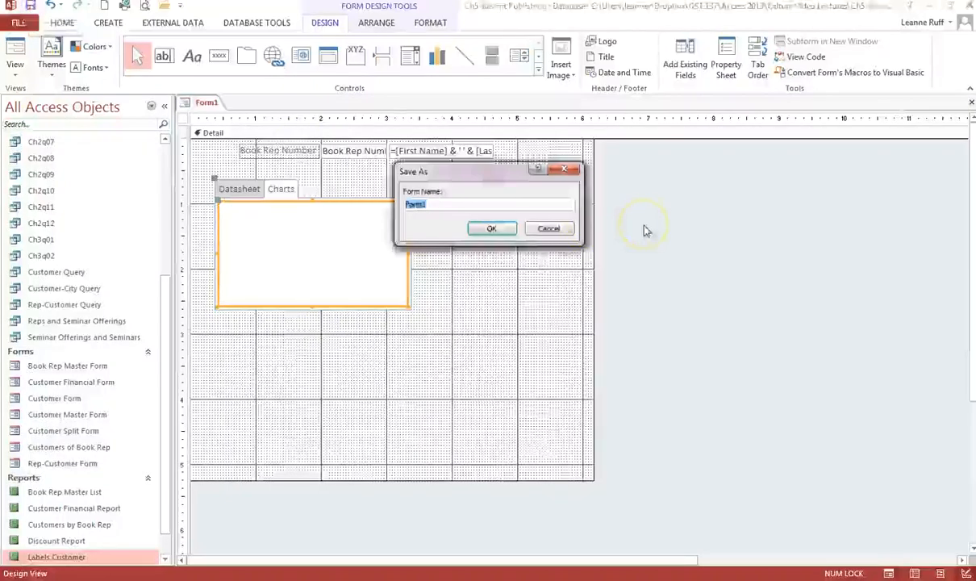
text(Rep Sales Ch)
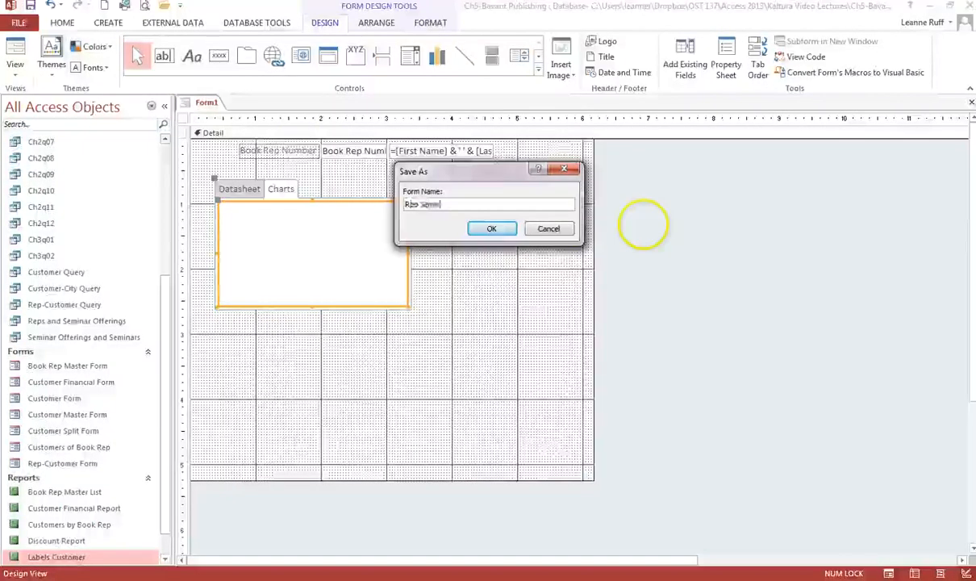
text(ata)
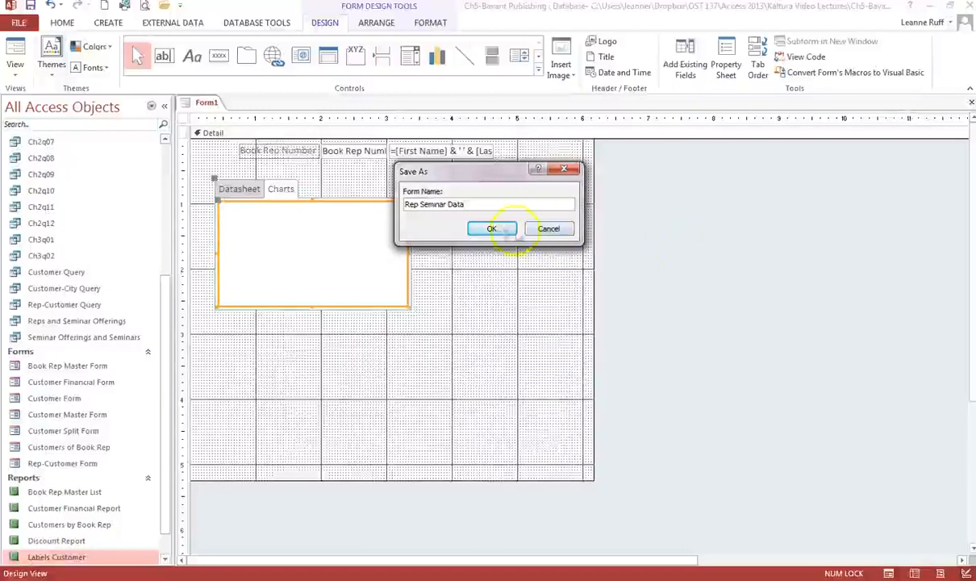
click(494, 229)
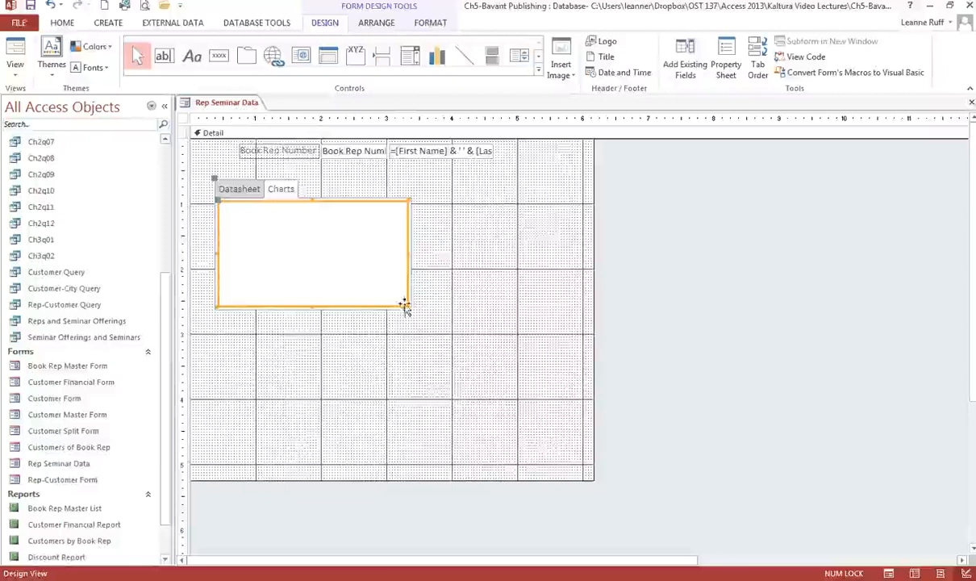
Stretch the tab control down and right to fill most of the detail section
drag(405, 306, 710, 466)
drag(711, 464, 711, 464)
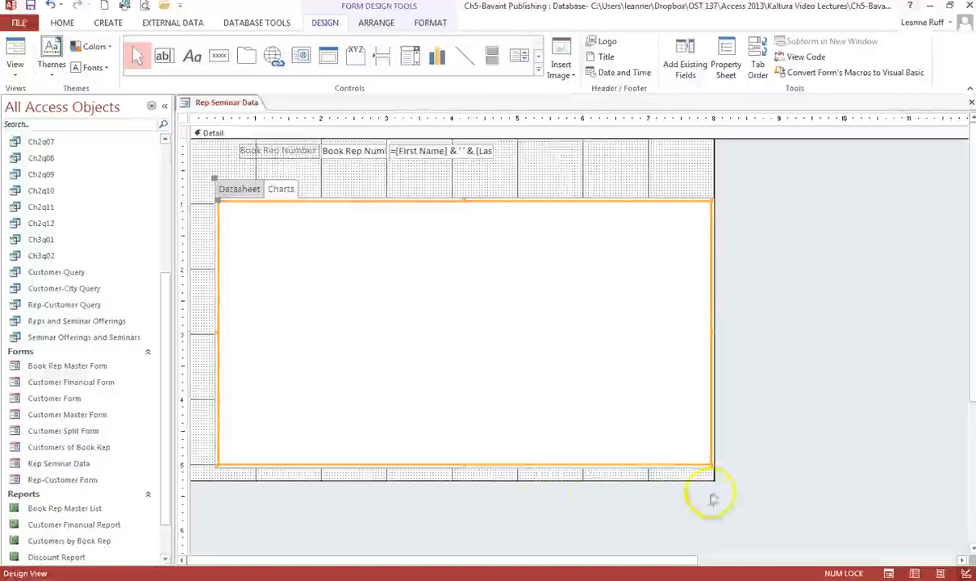
Pick the Subform/Subreport control from the expanded Controls gallery
click(294, 268)
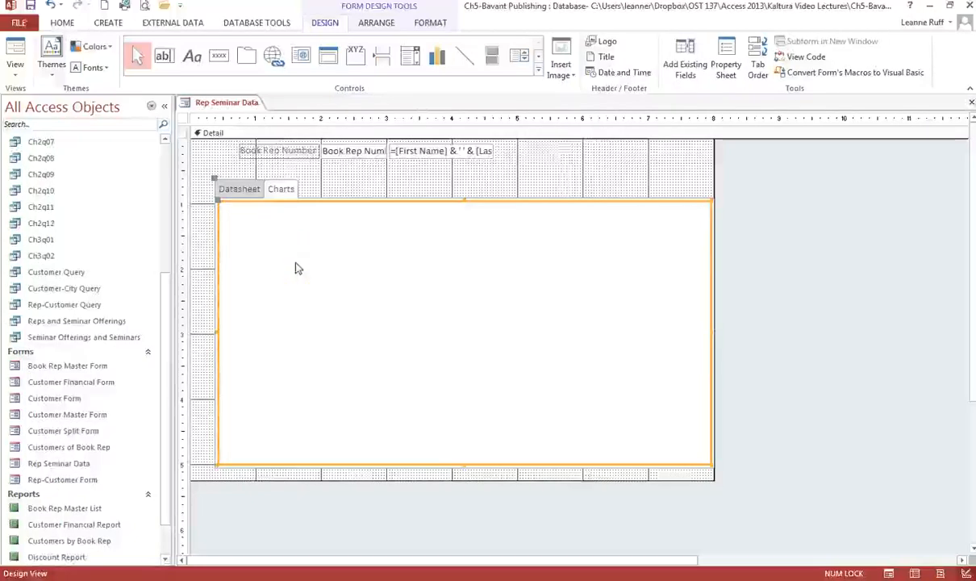
click(292, 257)
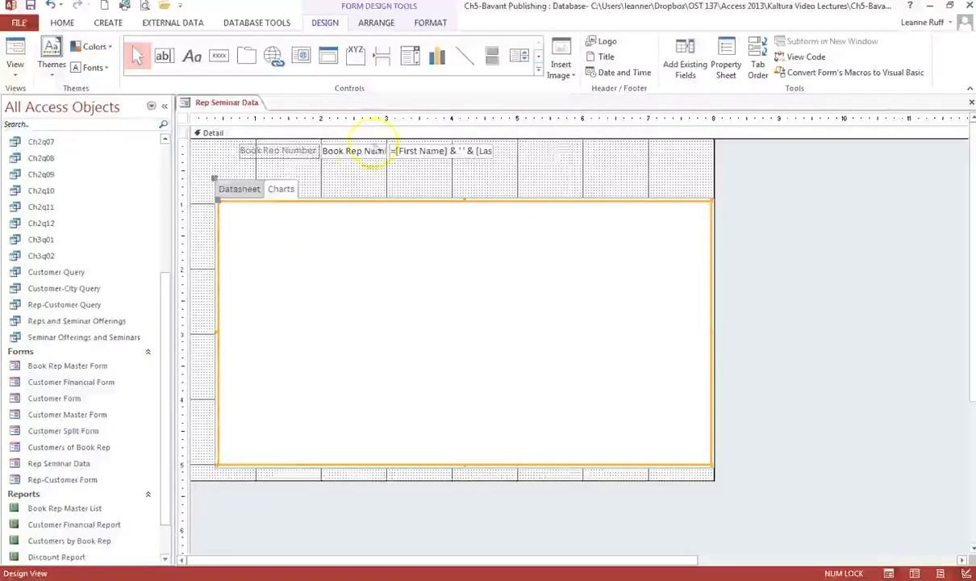
click(539, 71)
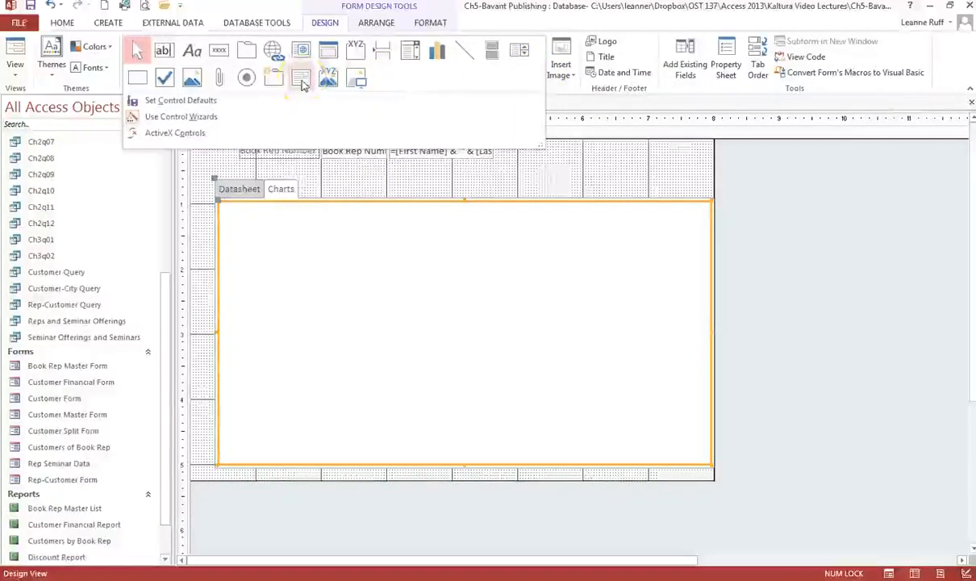
click(301, 81)
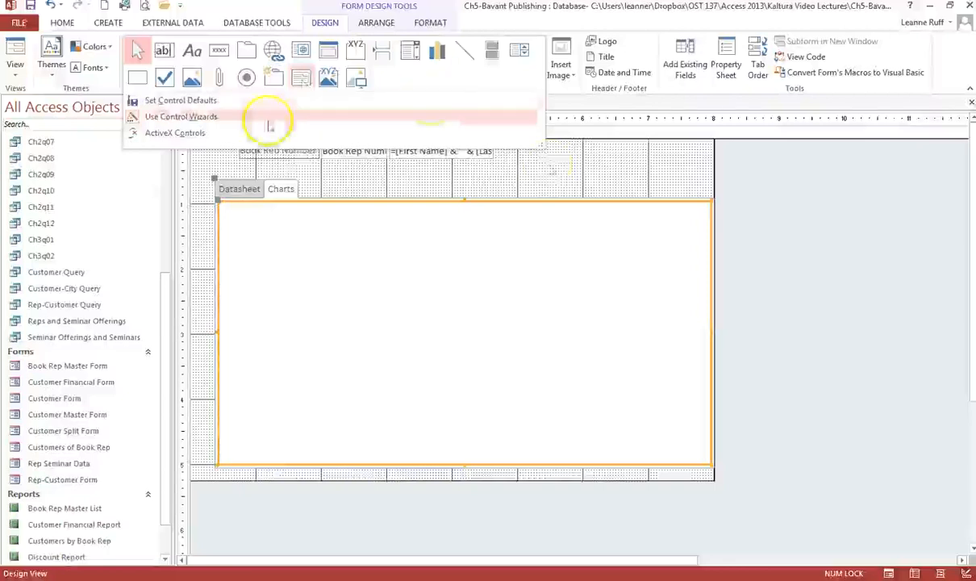
click(524, 173)
click(233, 190)
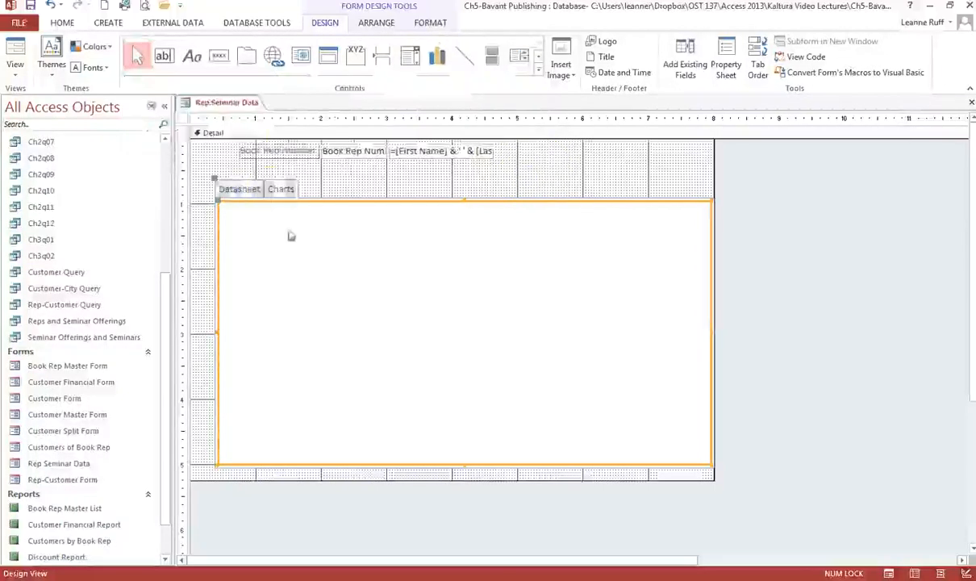
click(318, 168)
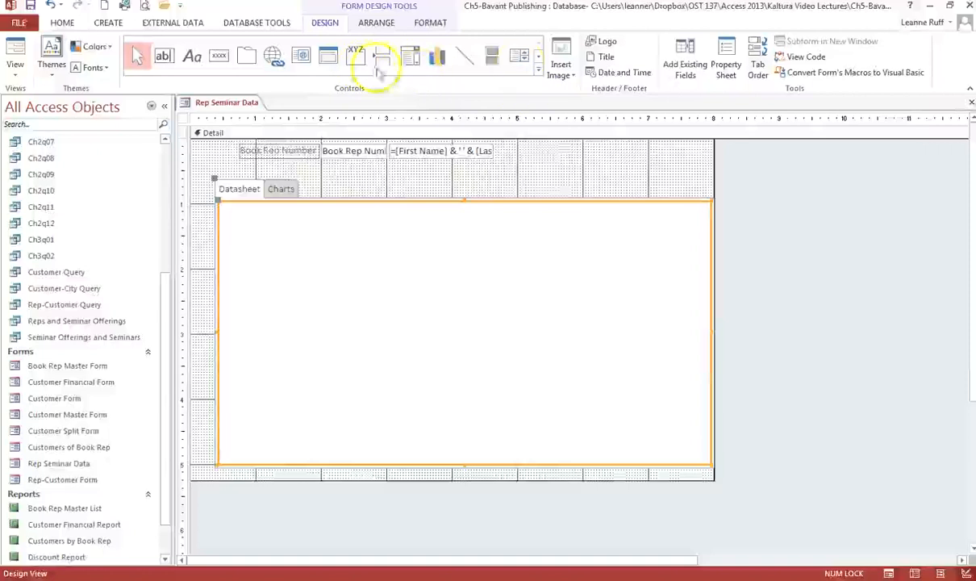
click(538, 68)
click(301, 83)
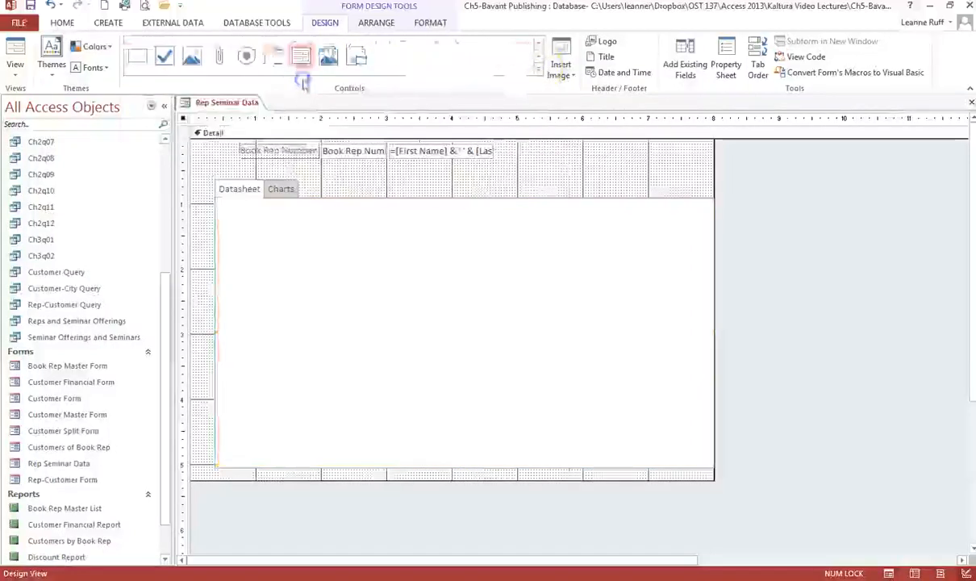
Draw a subform on the Datasheet page using all five Reps and Seminar Offerings query fields
click(231, 212)
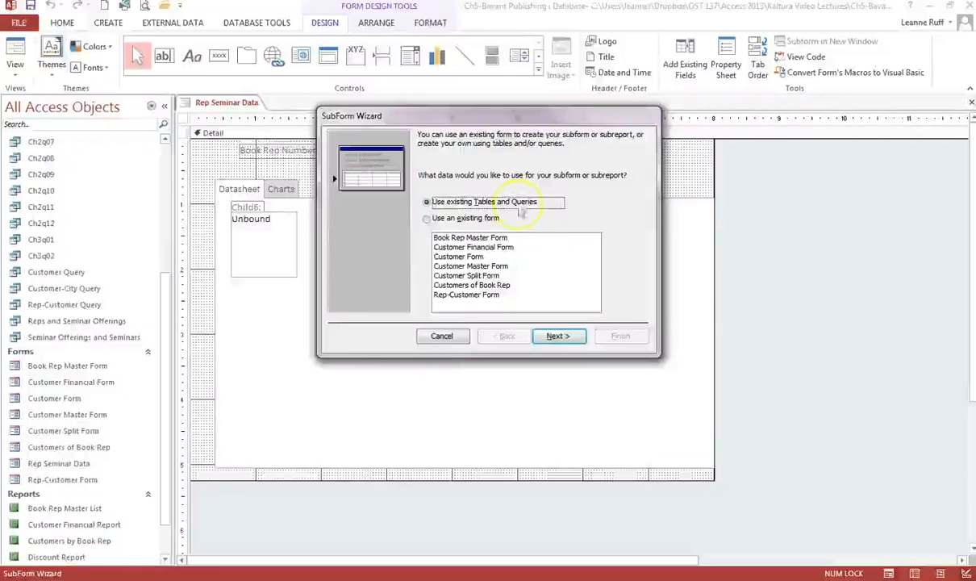
click(550, 337)
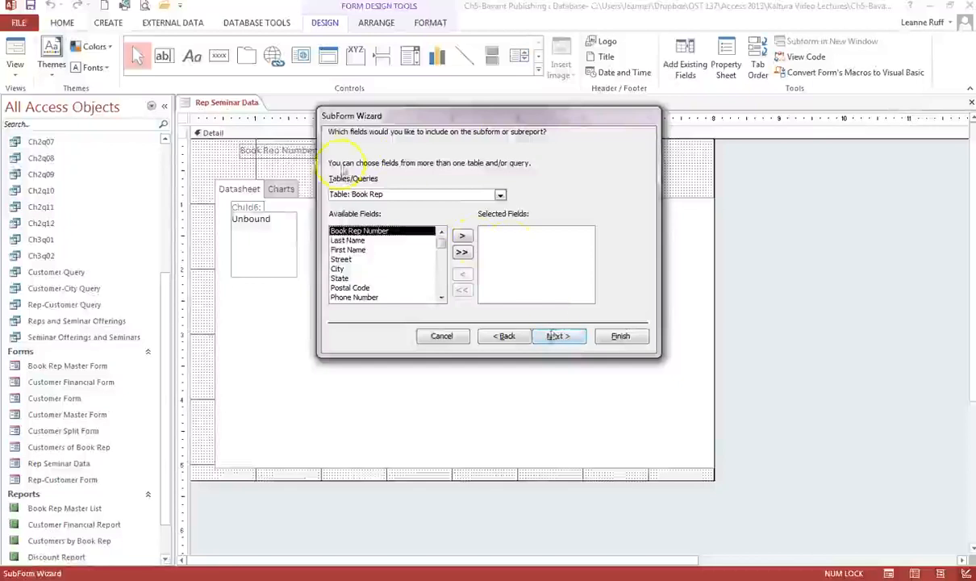
click(500, 195)
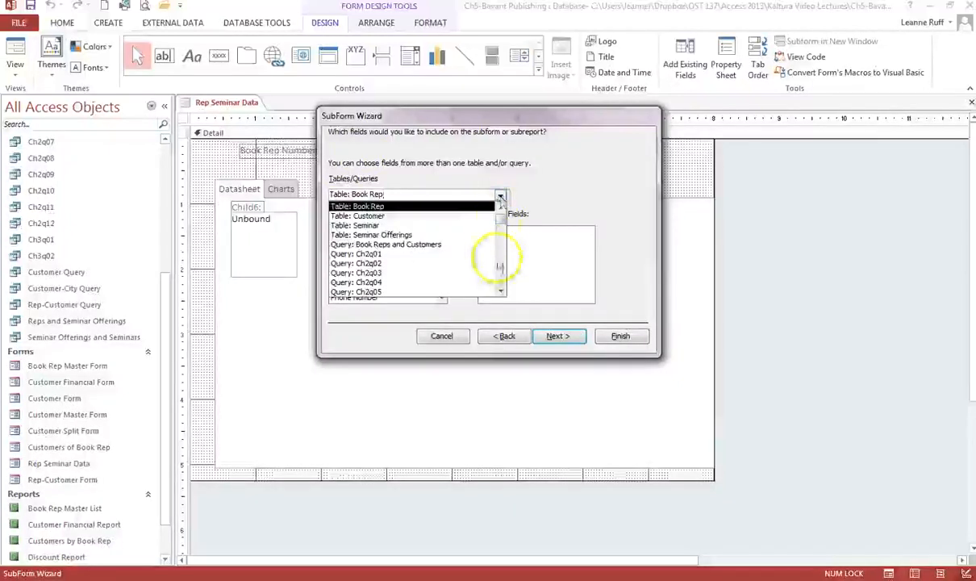
click(503, 273)
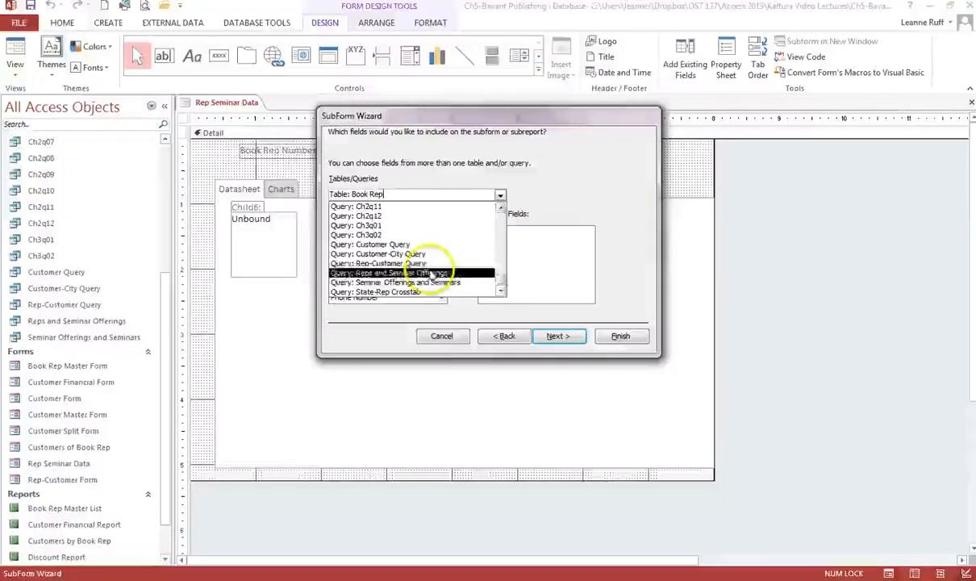
click(436, 273)
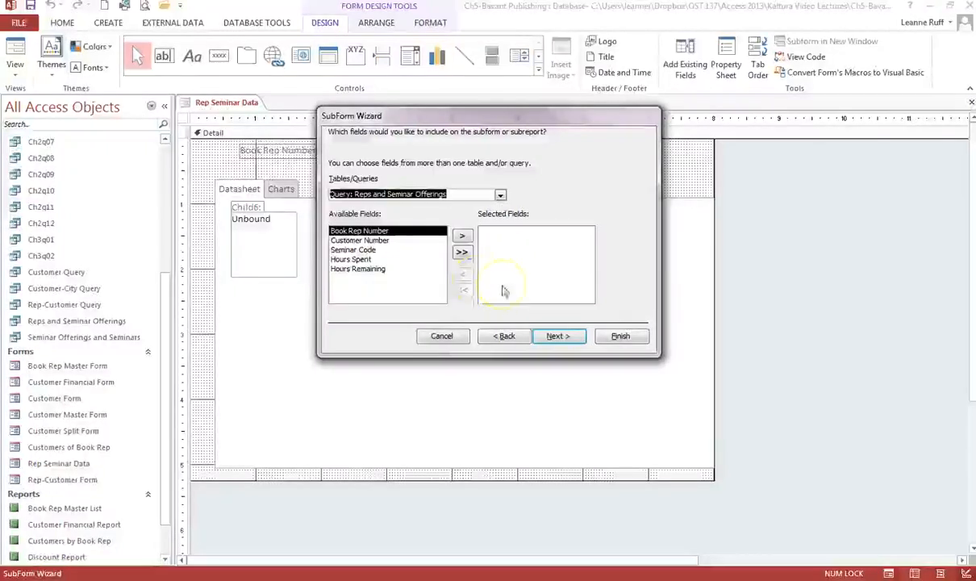
click(461, 253)
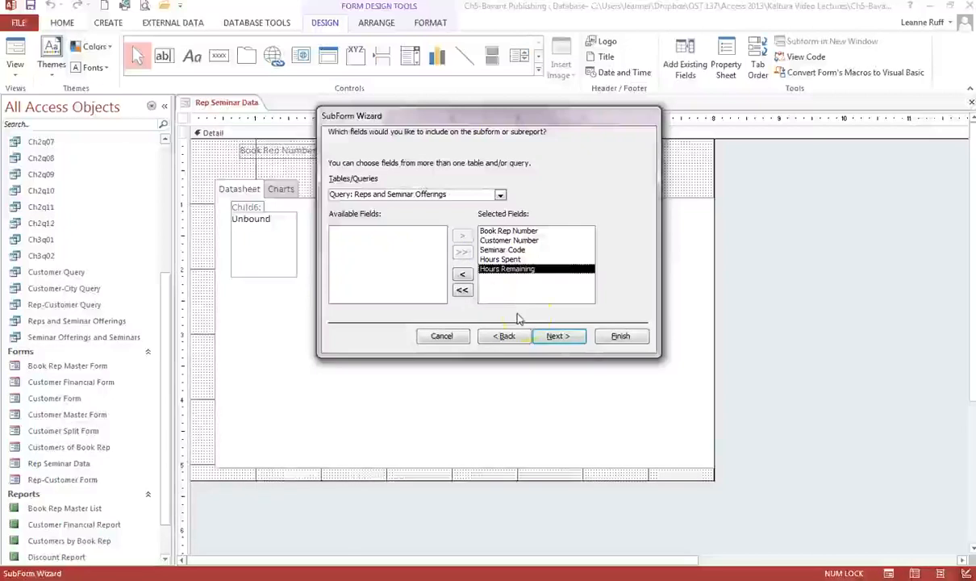
Link the subform by Book Rep Number and name it 'Seminar Offerings for Rep'
click(543, 337)
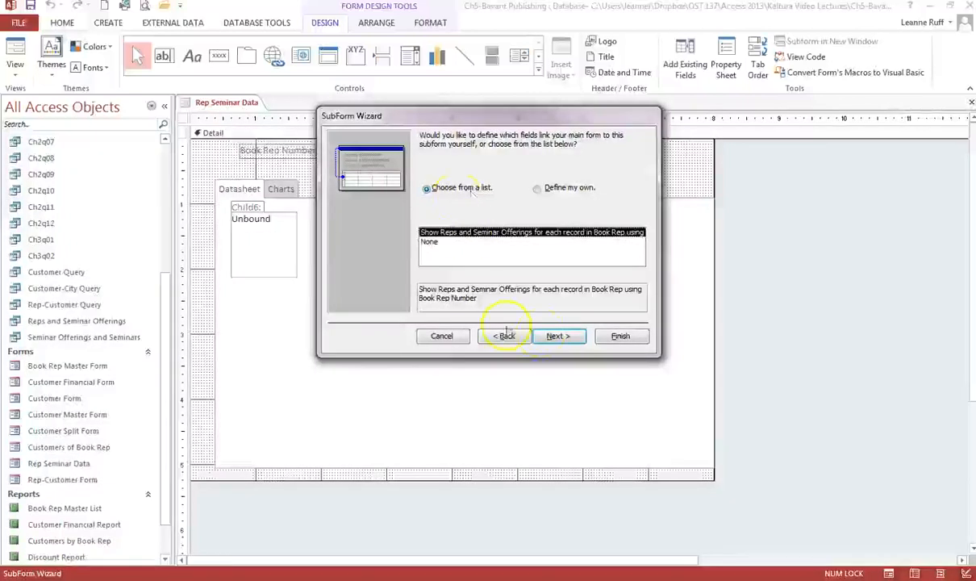
click(550, 336)
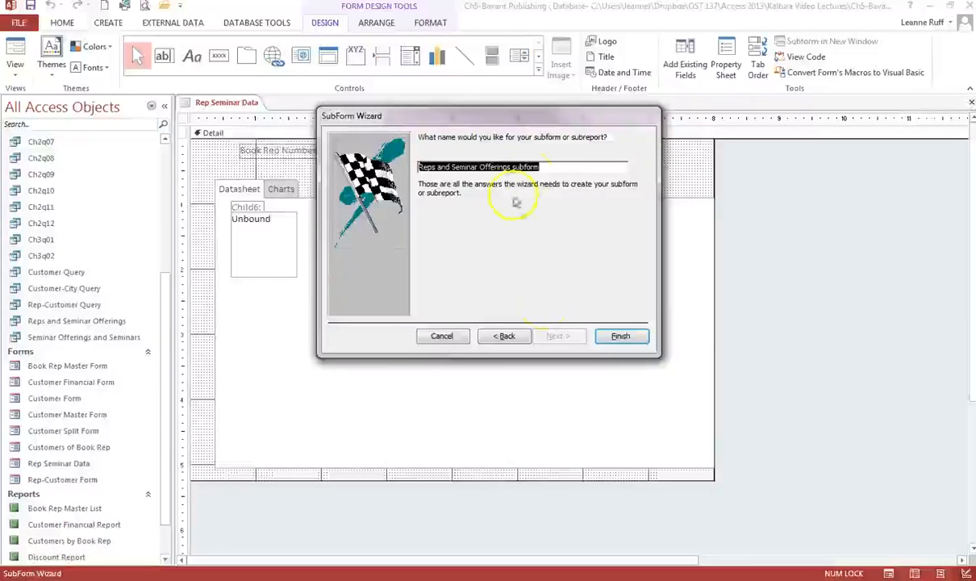
drag(548, 166, 379, 153)
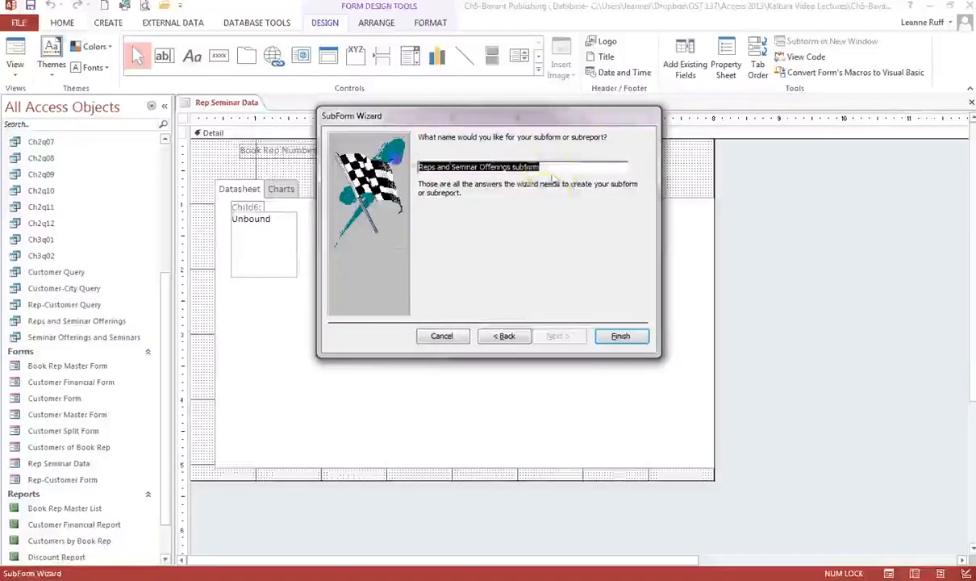
text(Sem)
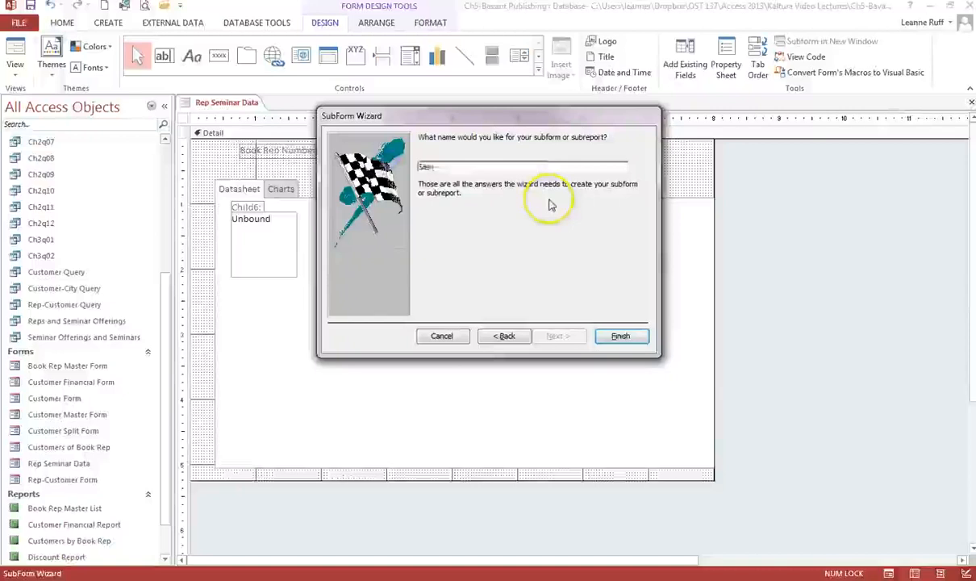
text(inar Offering)
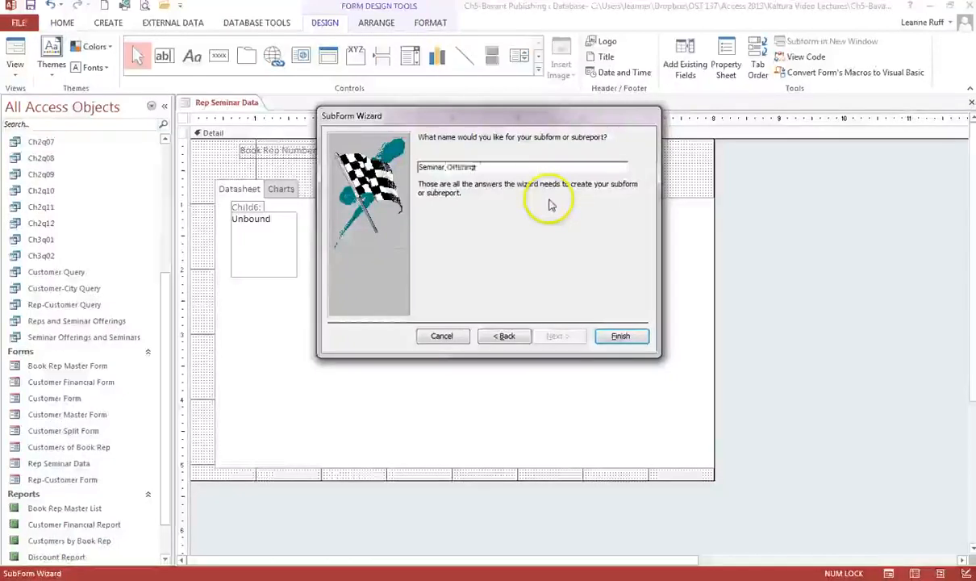
text(s for Rep)
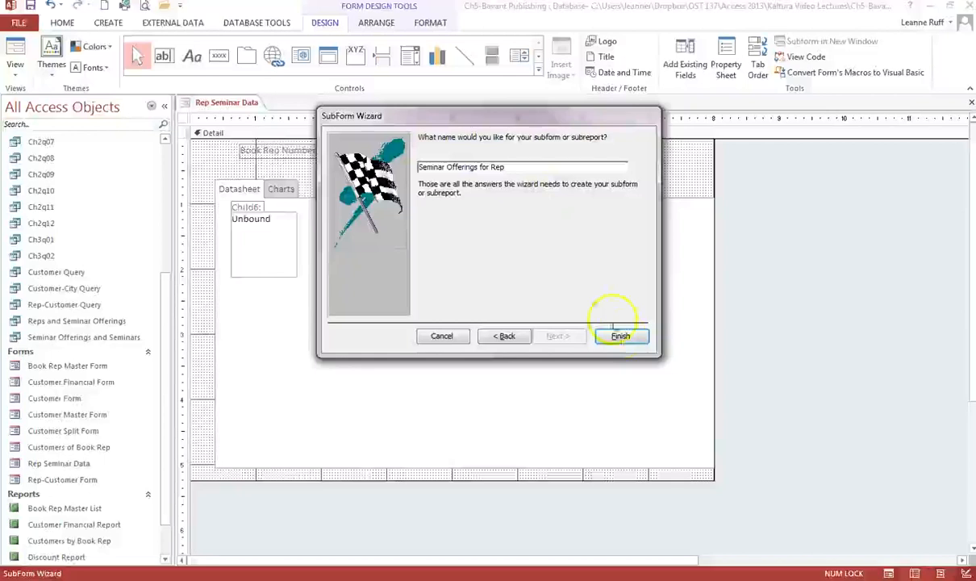
click(620, 335)
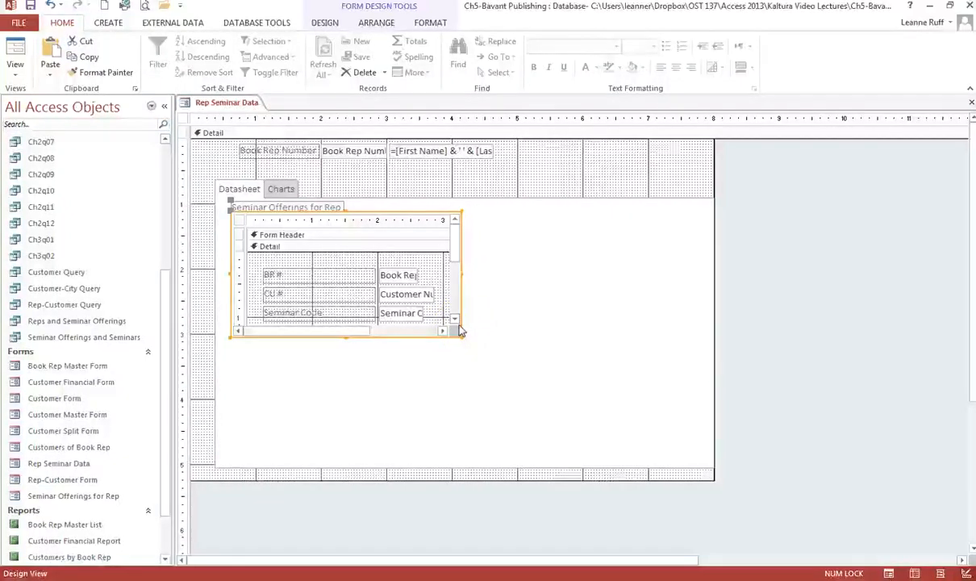
Close the Rep Seminar Data form's design view
click(455, 327)
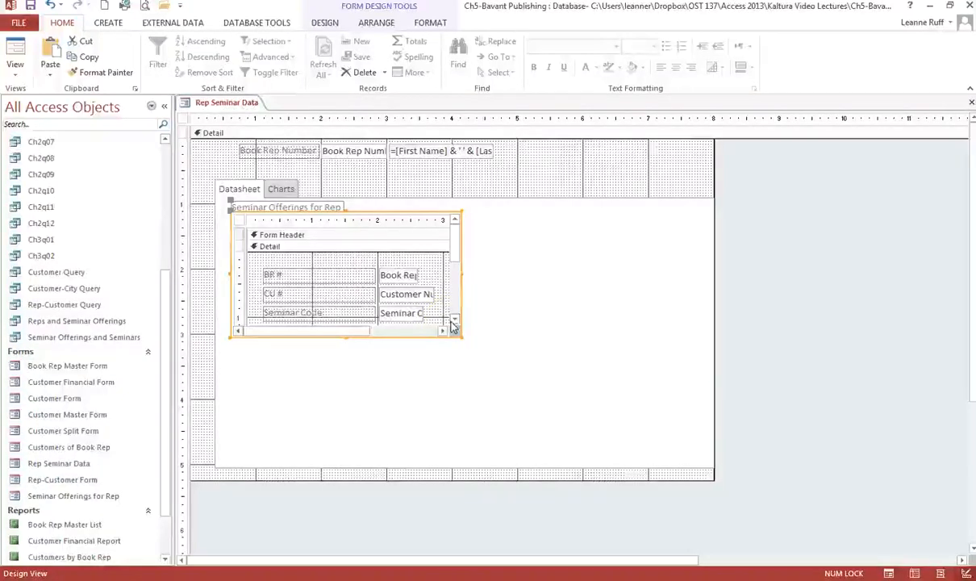
click(731, 224)
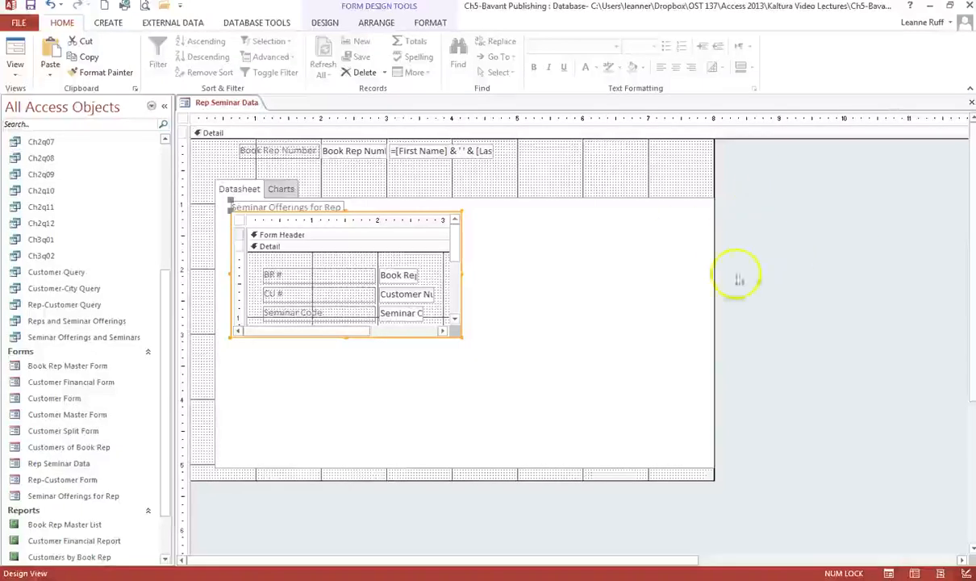
click(971, 102)
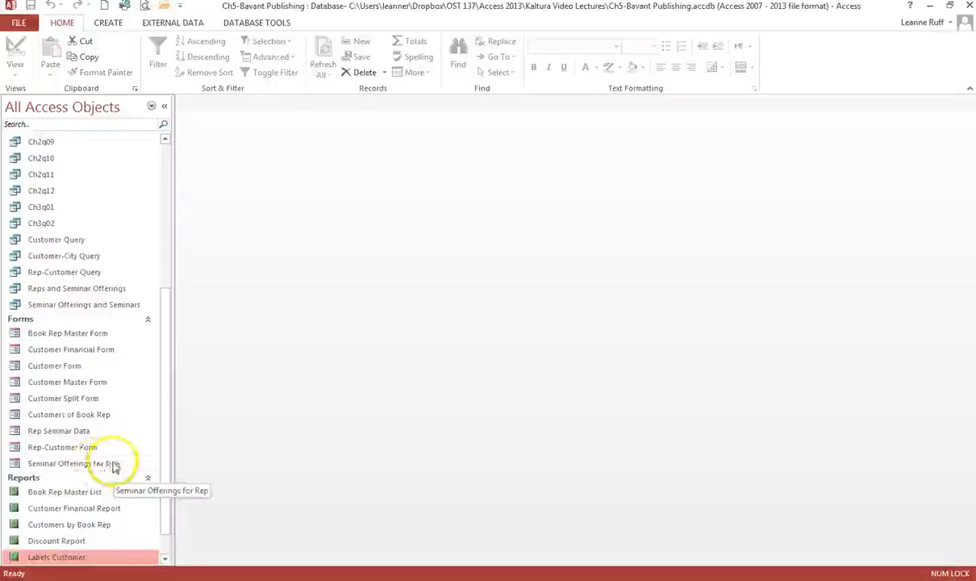
Briefly view Seminar Offerings for Rep in Design View, then open it showing 15 records
click(113, 465)
right_click(113, 465)
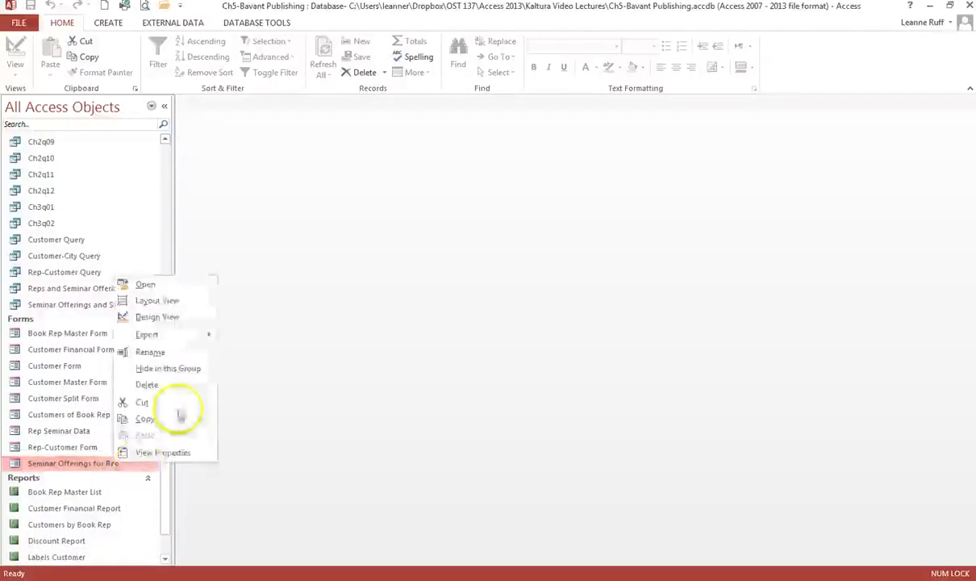
click(172, 318)
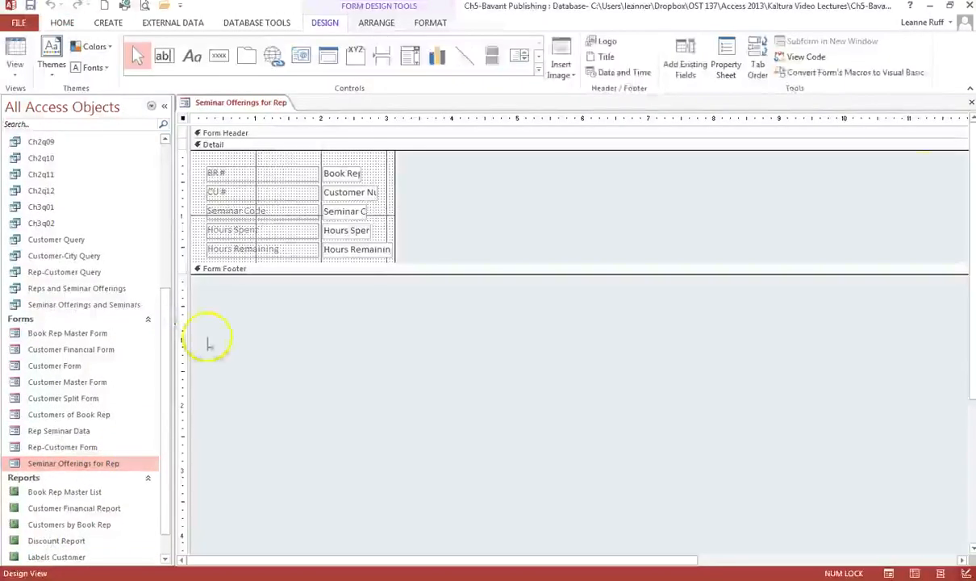
click(971, 103)
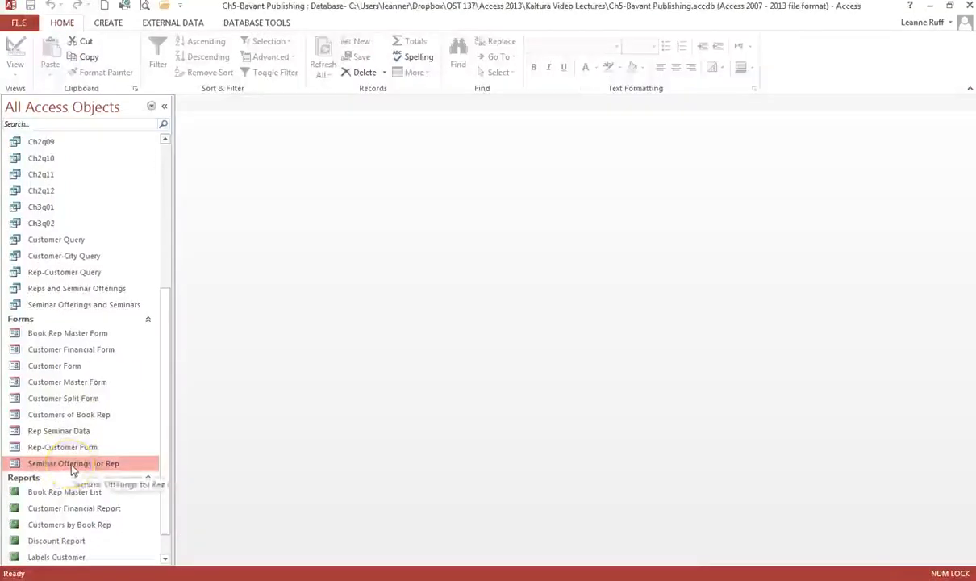
double_click(74, 466)
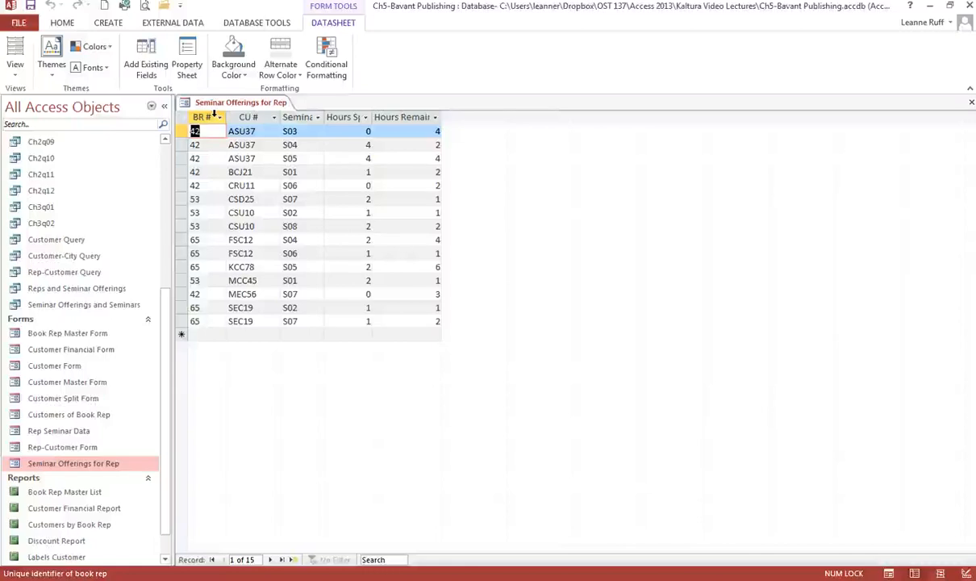
click(214, 116)
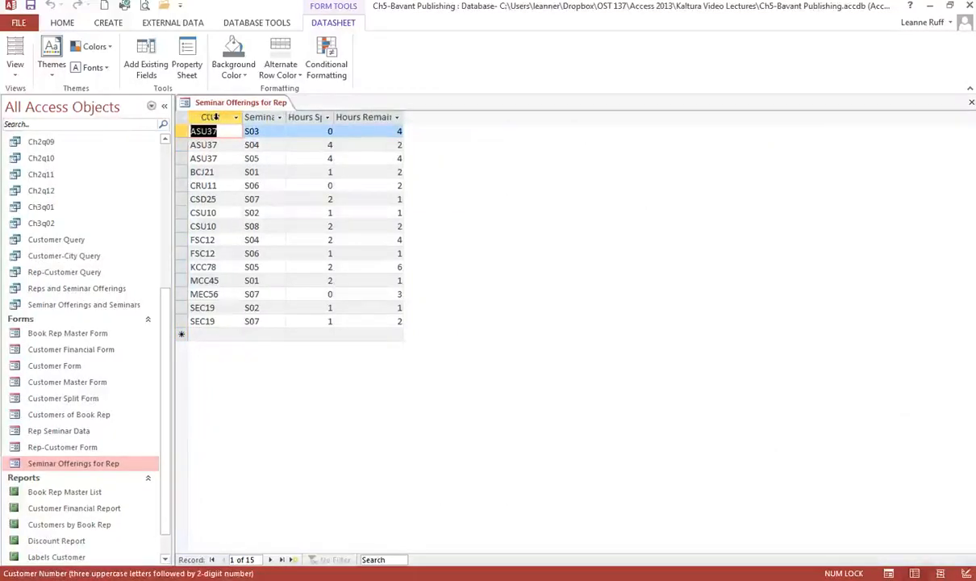
click(216, 117)
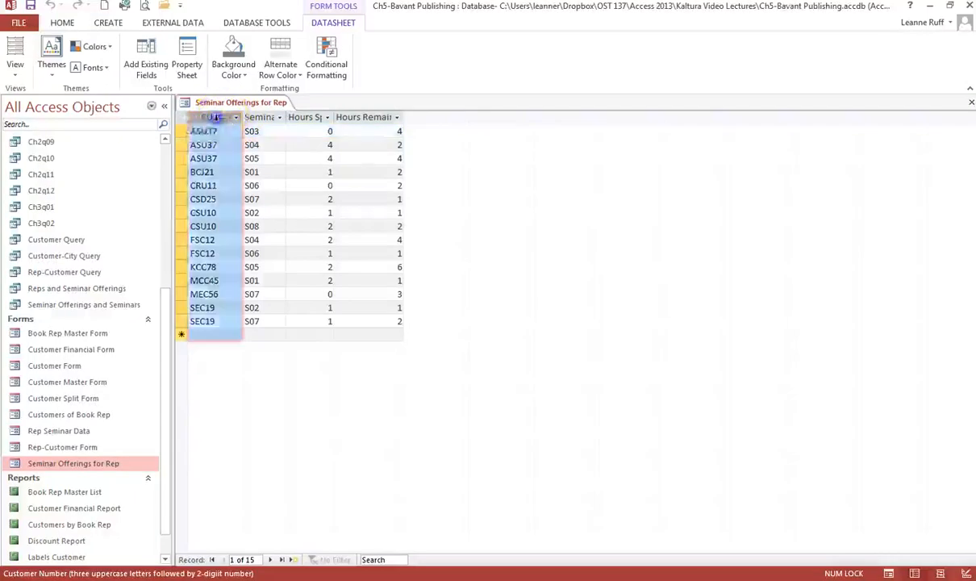
drag(216, 117, 221, 121)
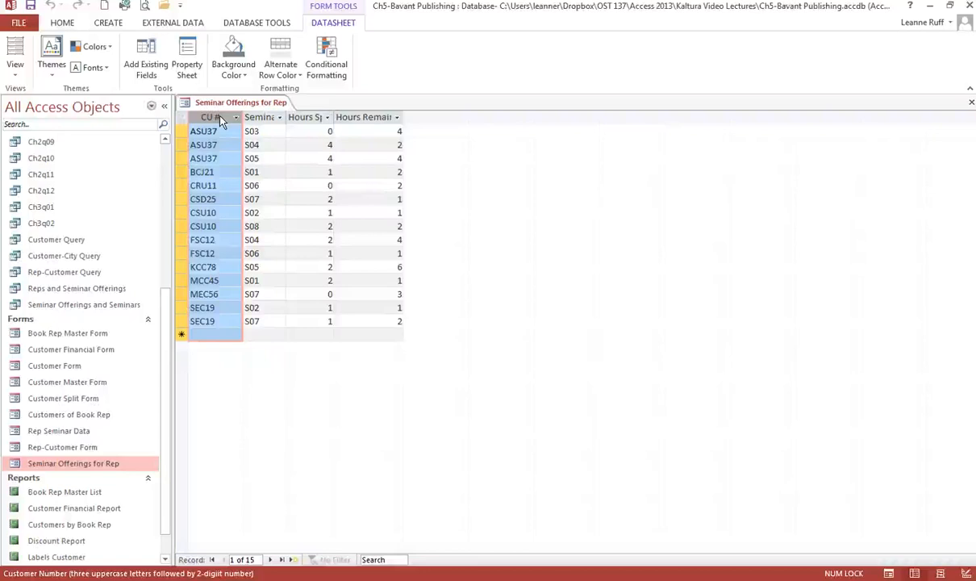
click(227, 122)
click(275, 325)
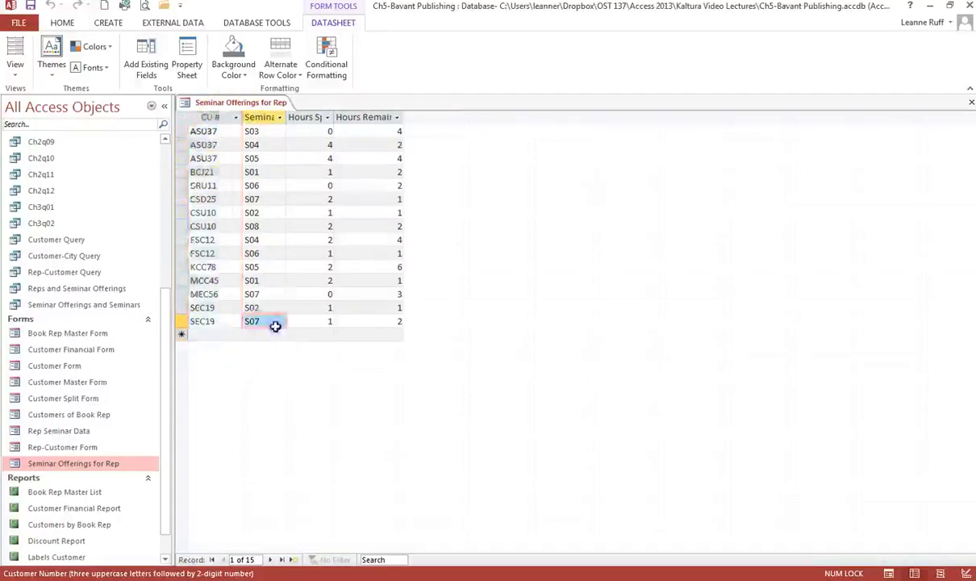
click(227, 122)
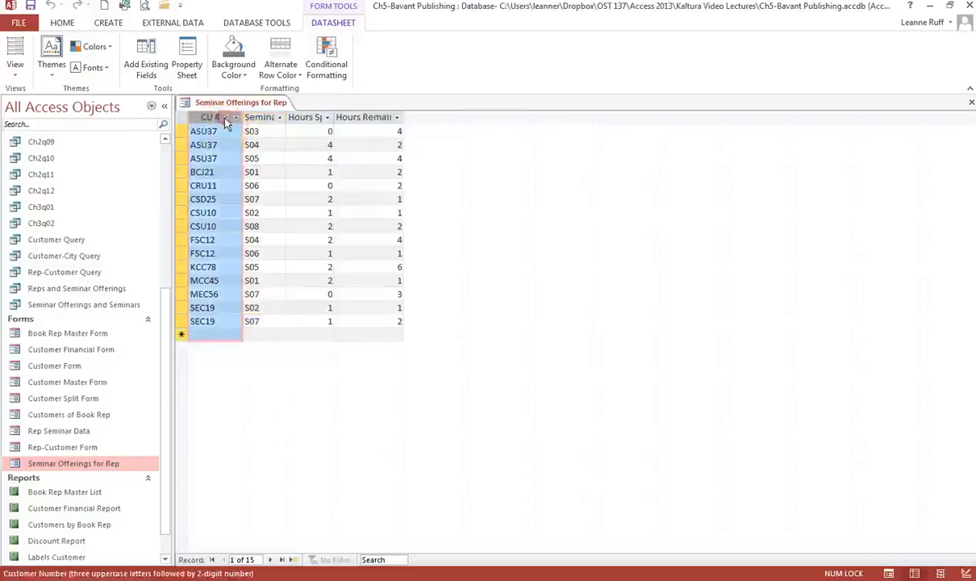
right_click(227, 122)
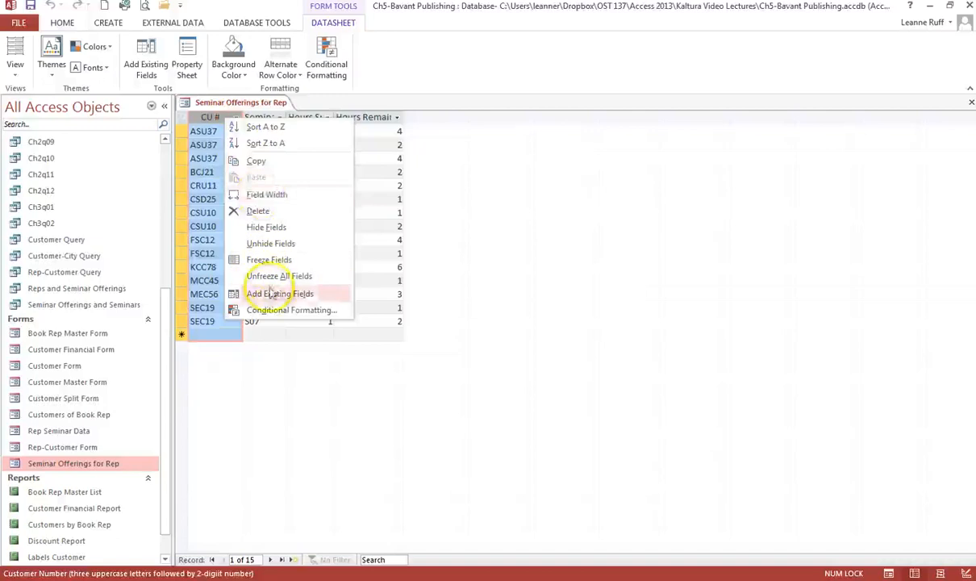
click(479, 282)
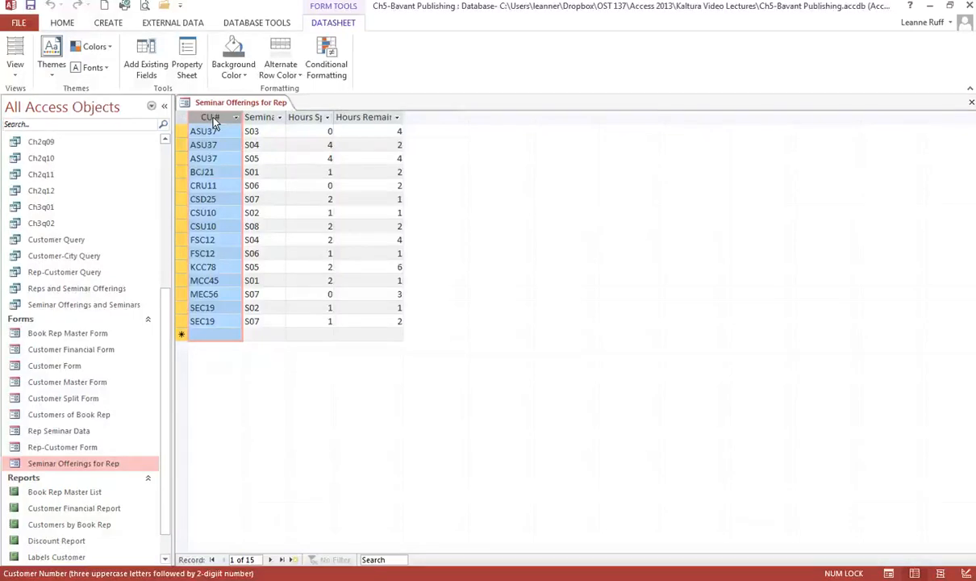
In Design View, change the CU # label to 'Customer Number'
click(15, 65)
click(46, 186)
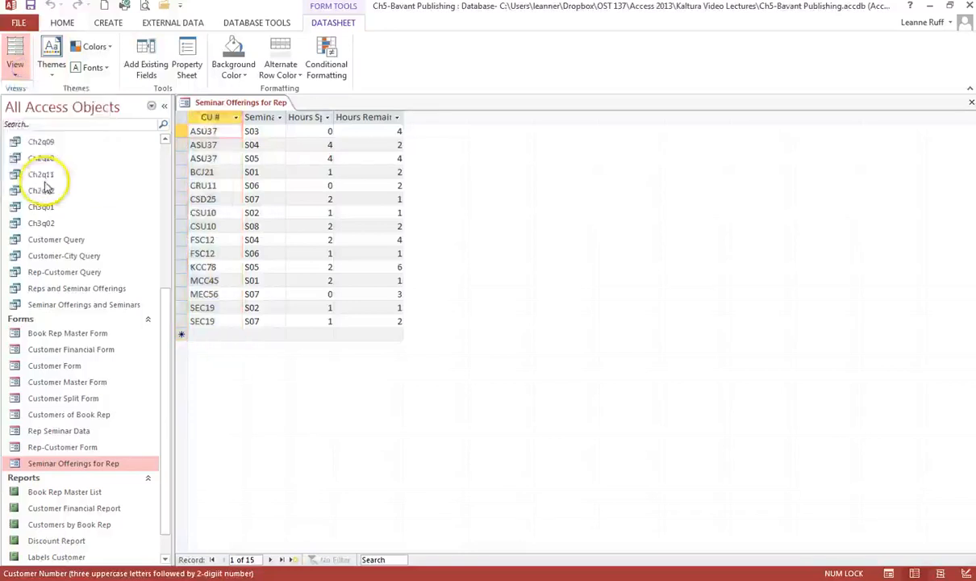
click(247, 192)
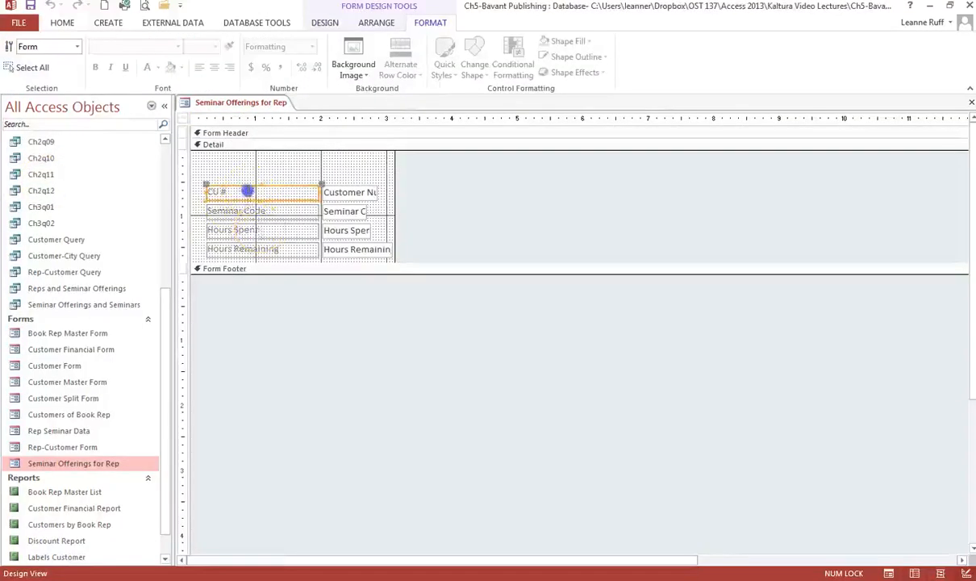
drag(247, 191, 196, 189)
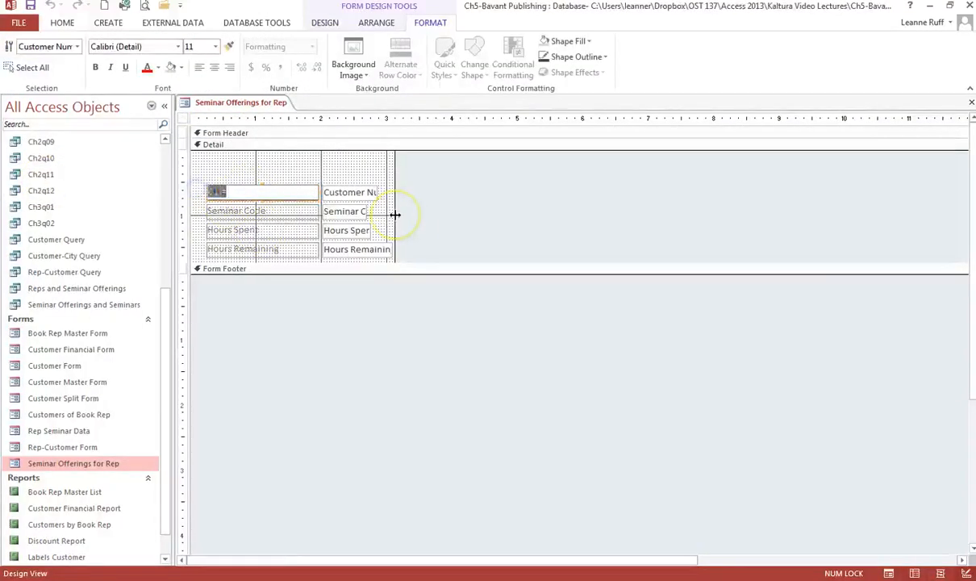
text(Customer Number)
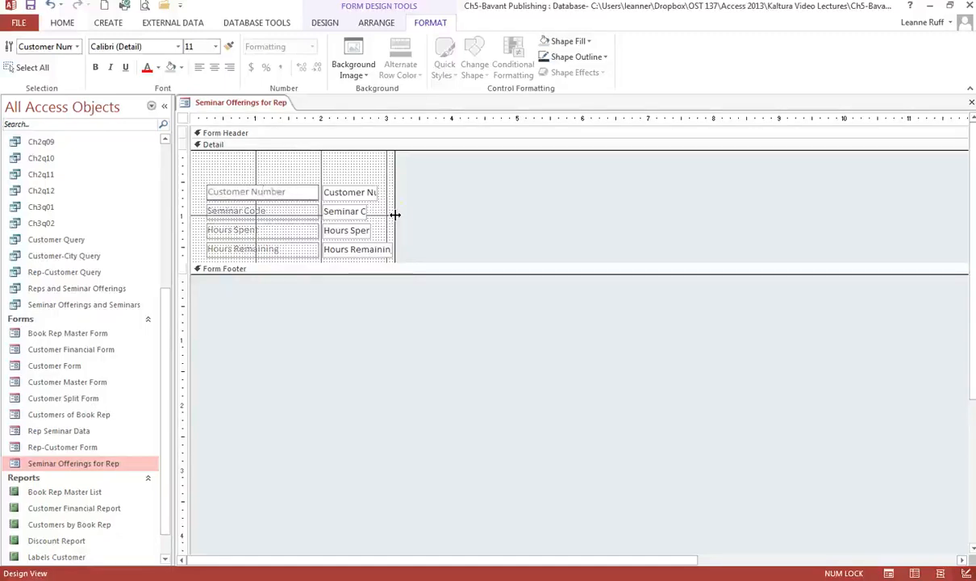
mouse_move(396, 214)
mouse_down()
mouse_move(388, 234)
mouse_move(367, 243)
mouse_move(388, 255)
mouse_up()
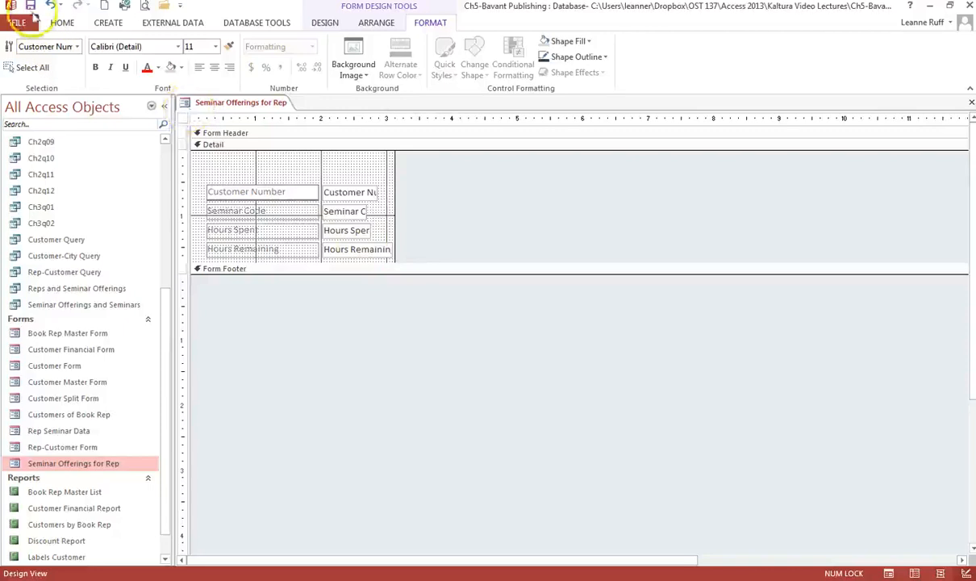
key(Return)
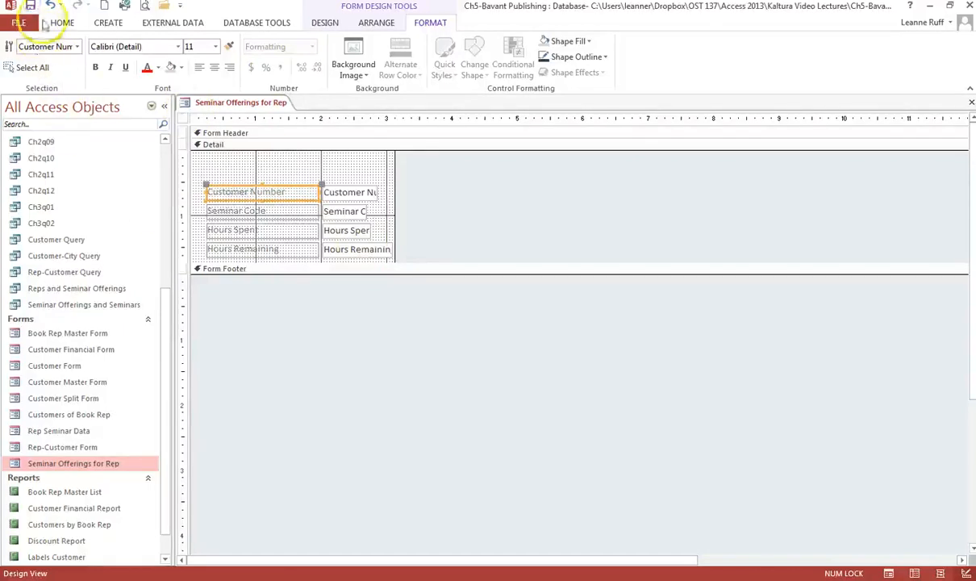
click(62, 22)
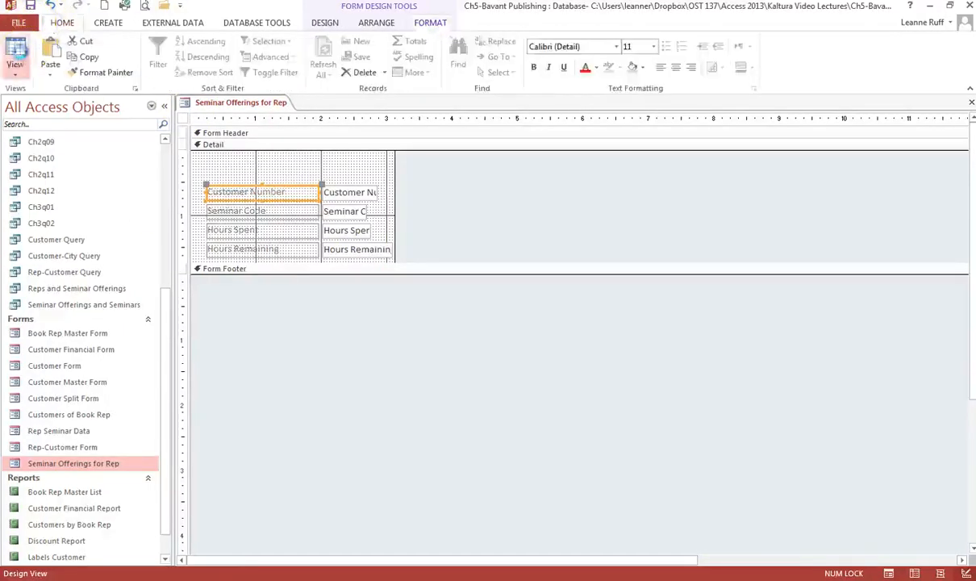
Autofit the Customer Number, Seminar Code, Hours Spent and Hours Remaining columns, then close the form
click(16, 52)
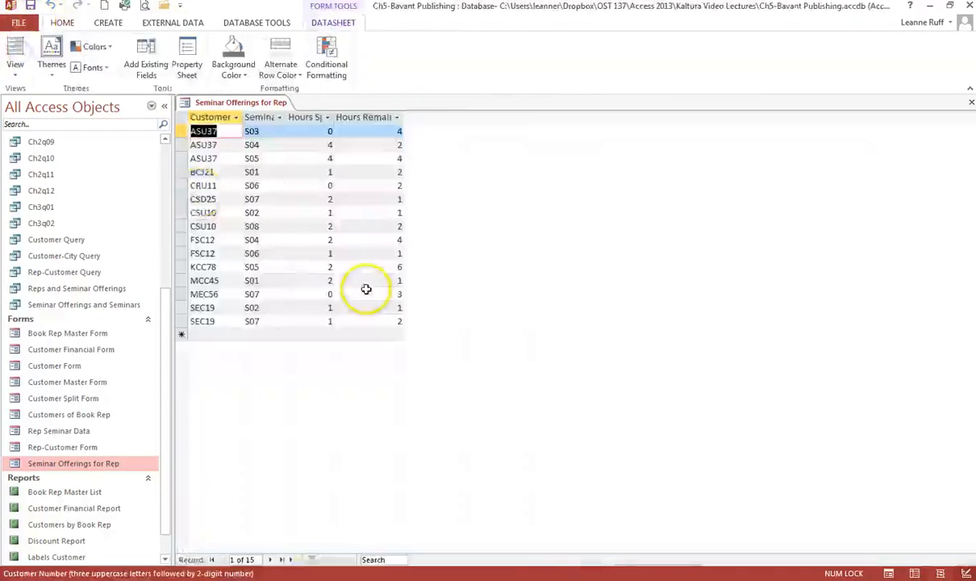
double_click(241, 117)
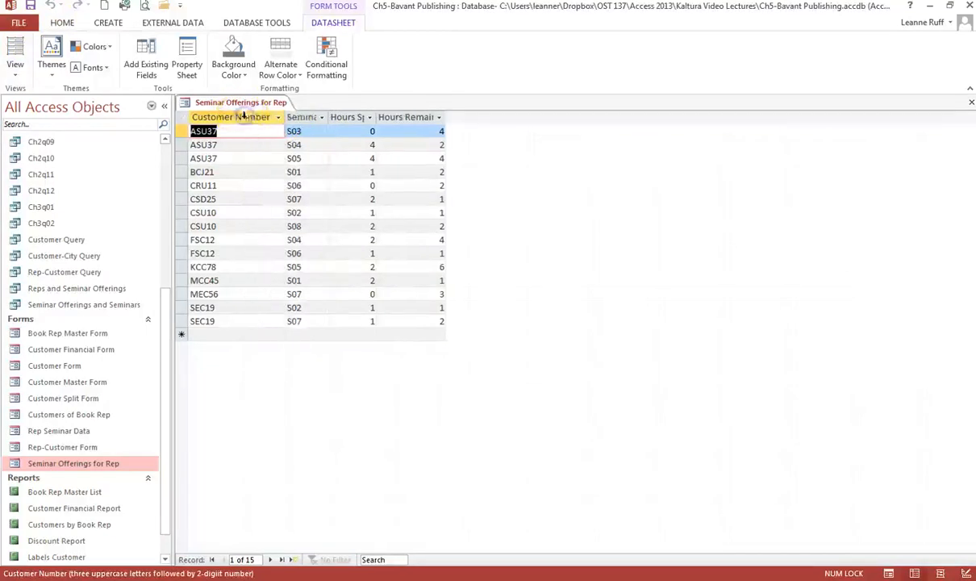
double_click(326, 117)
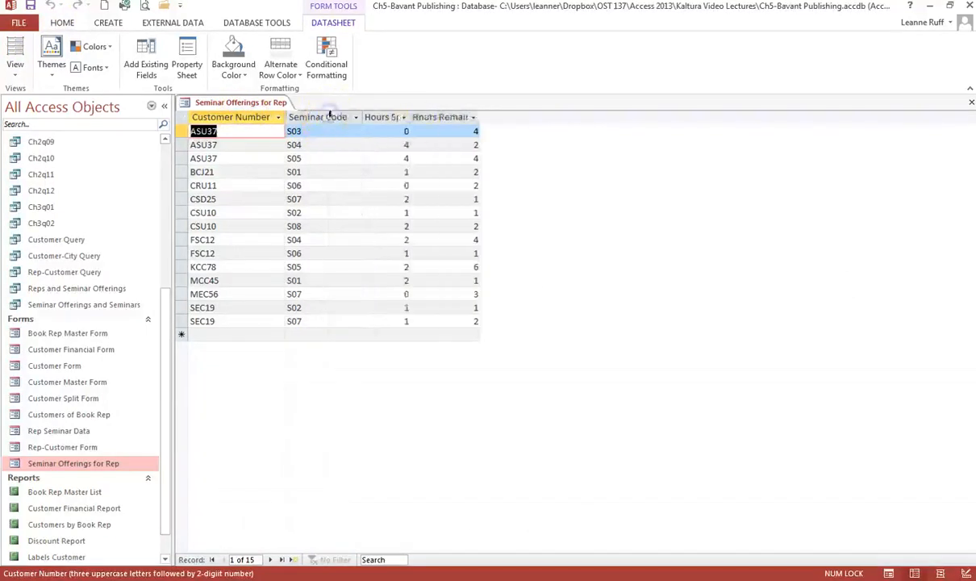
double_click(413, 117)
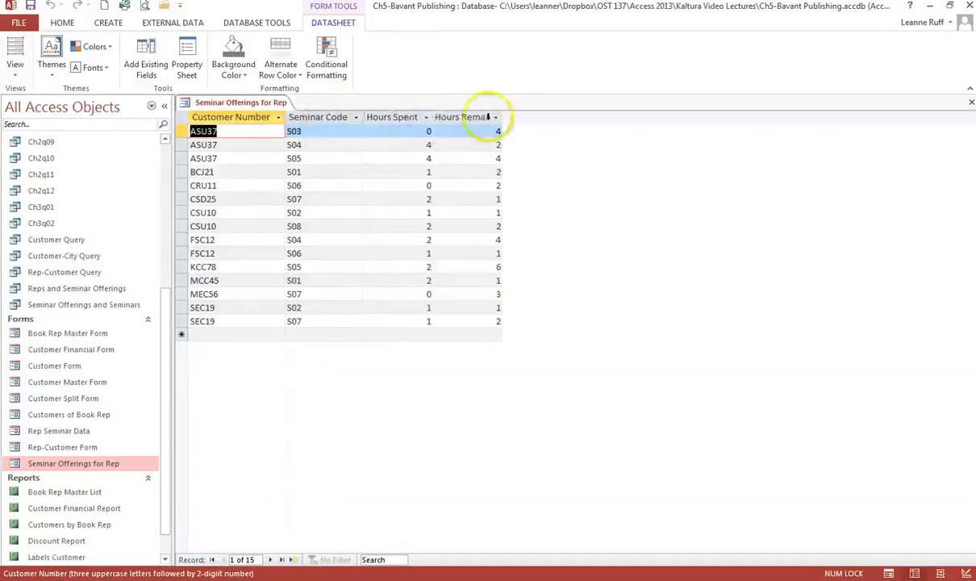
double_click(502, 117)
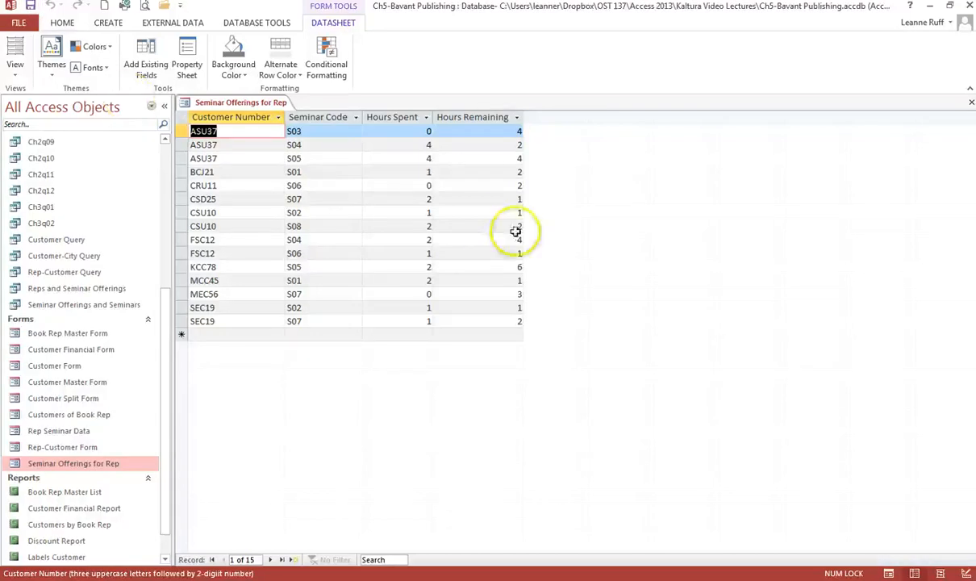
click(971, 105)
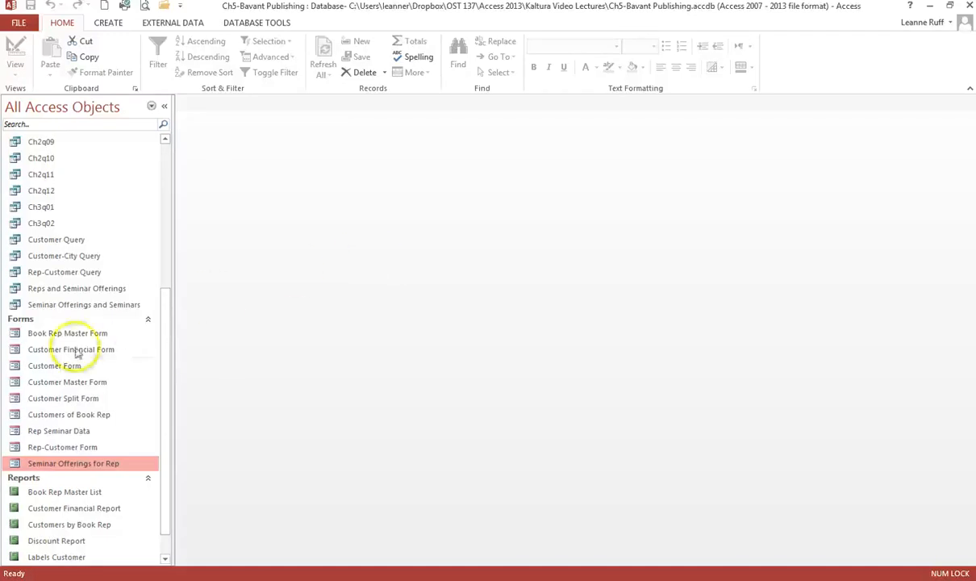
Reopen the Rep Seminar Data form and switch it to Design View
double_click(58, 432)
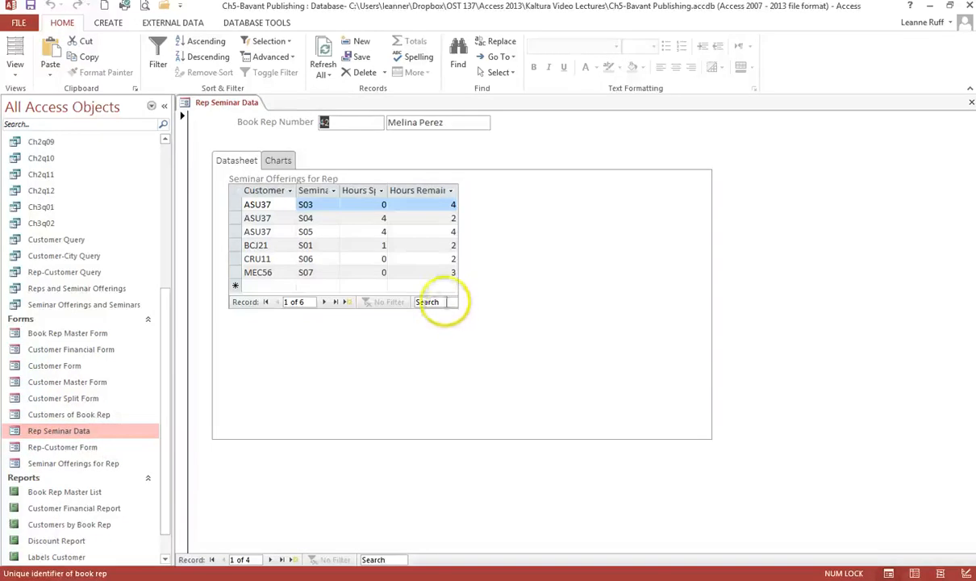
key(Tab)
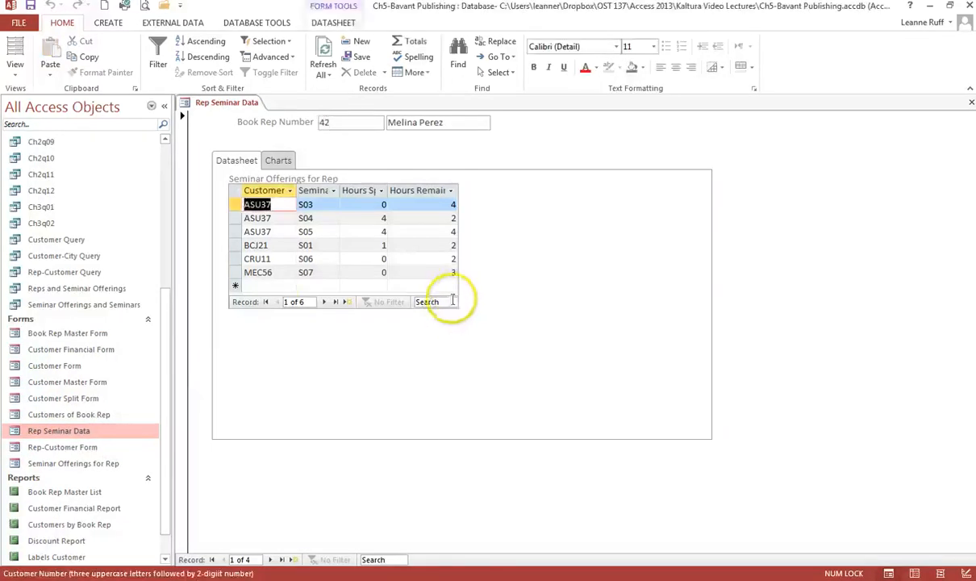
click(15, 64)
click(32, 185)
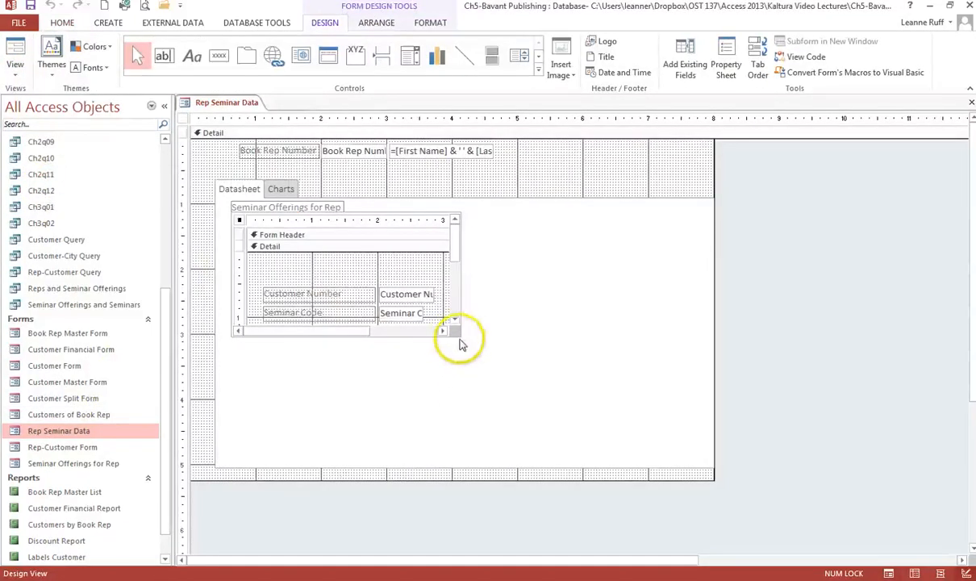
Select the Seminar Offerings for Rep subform and drag its right edge outward to widen it
scroll(449, 283, down, 2)
click(454, 219)
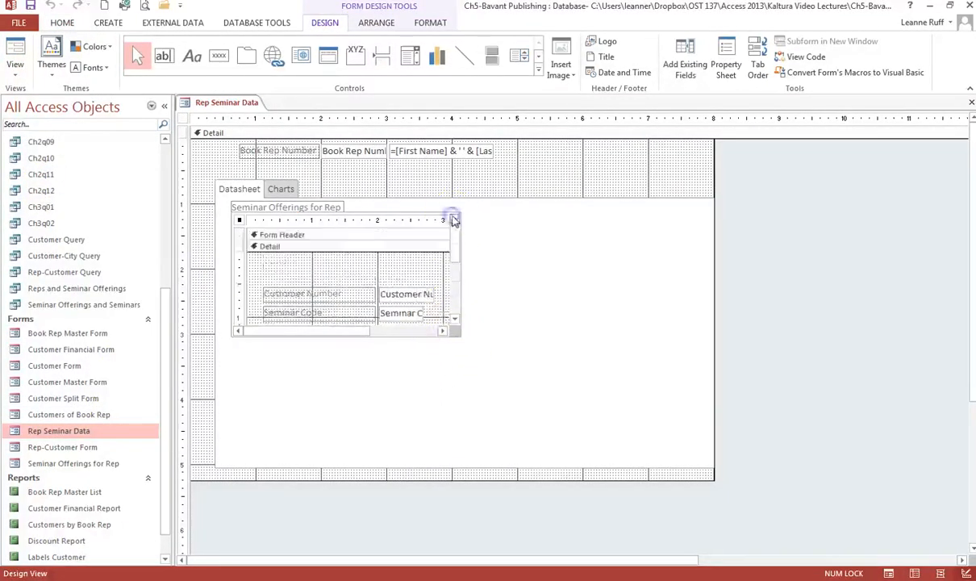
click(462, 239)
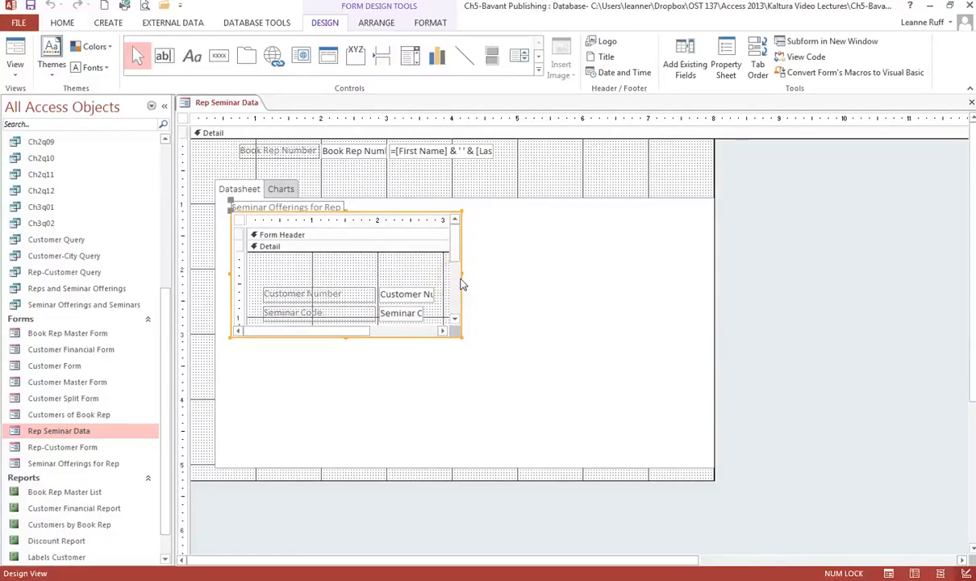
drag(464, 278, 588, 272)
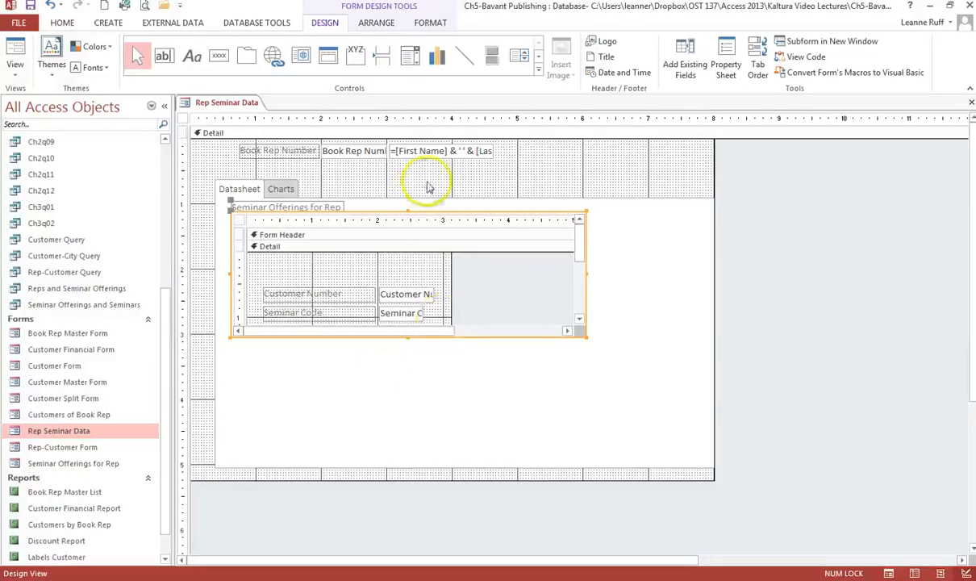
click(546, 172)
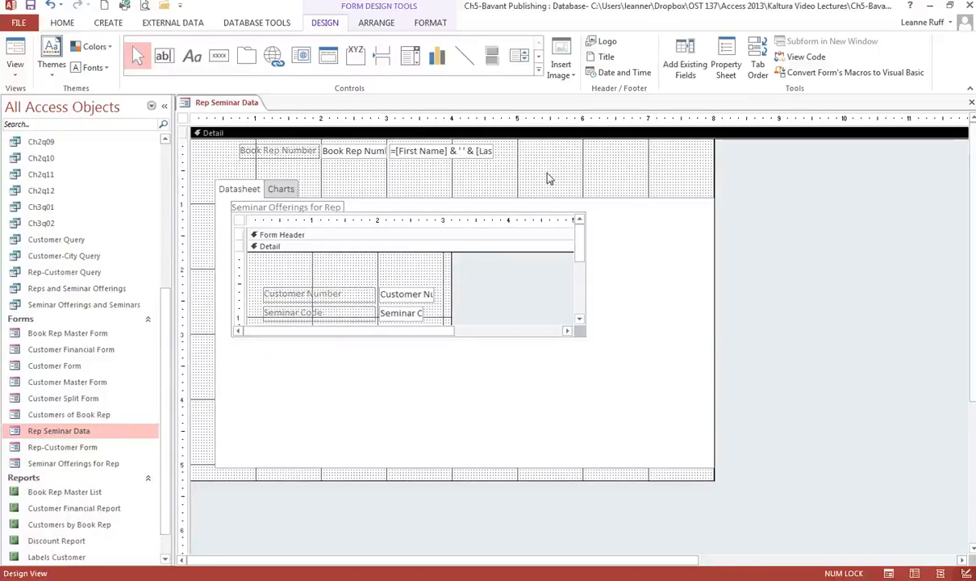
Set the Detail section's background colour to a grey from Standard Colors
click(430, 22)
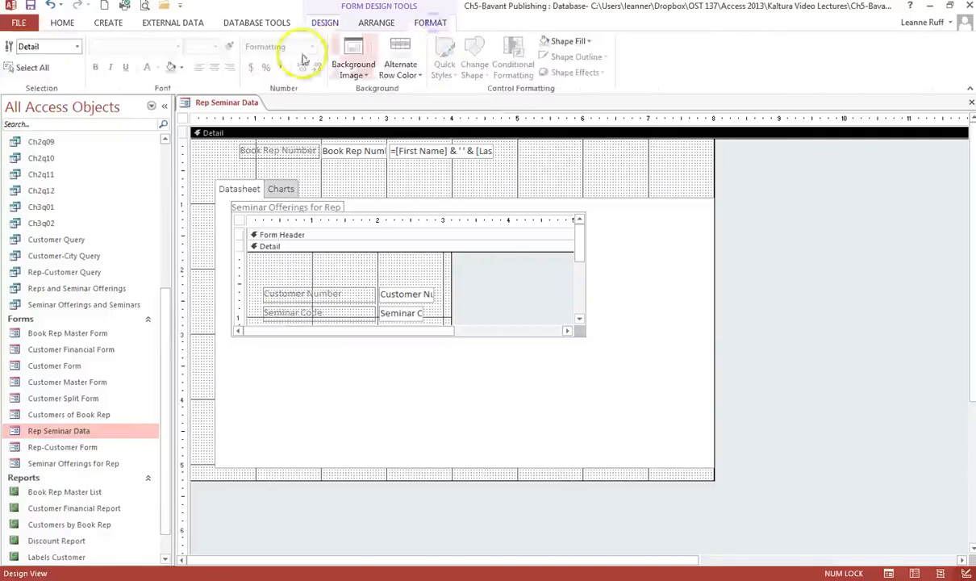
click(180, 70)
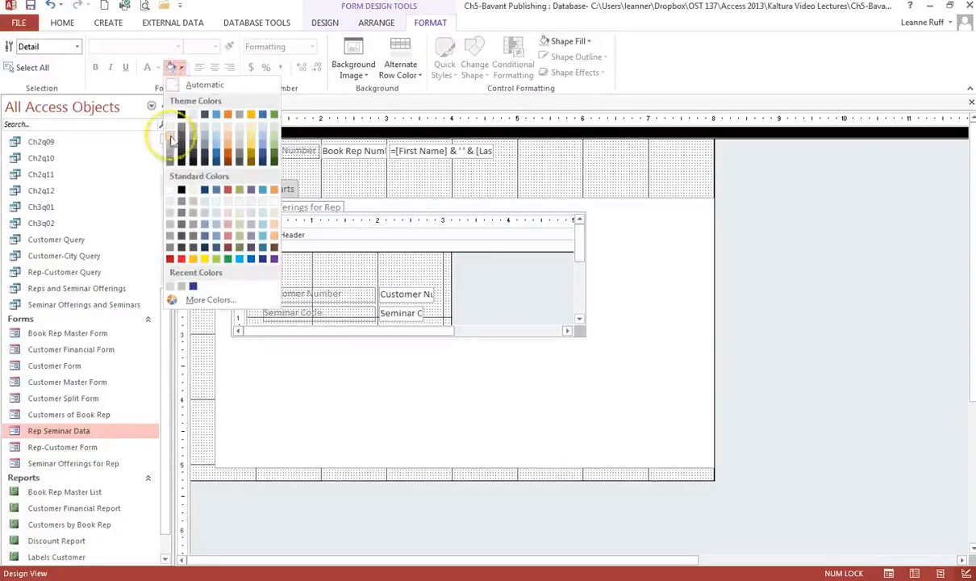
click(169, 219)
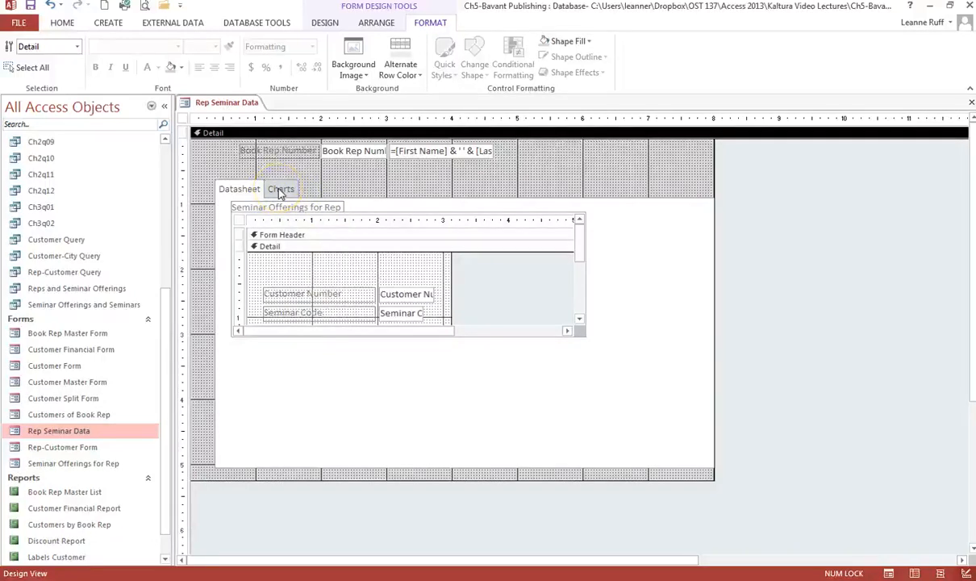
On the tab control's Charts page, draw a Chart control rectangle to launch the Chart Wizard
click(281, 190)
click(282, 189)
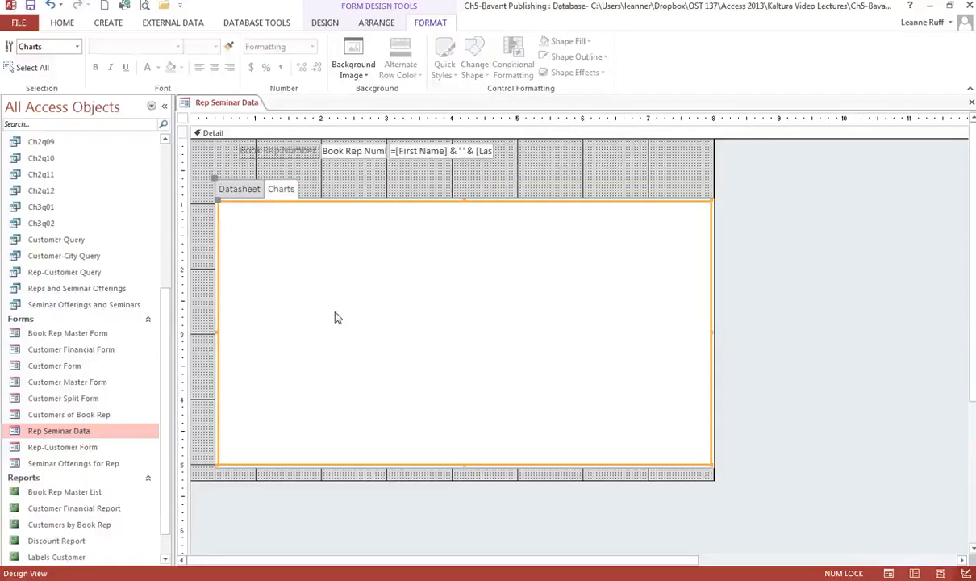
click(324, 22)
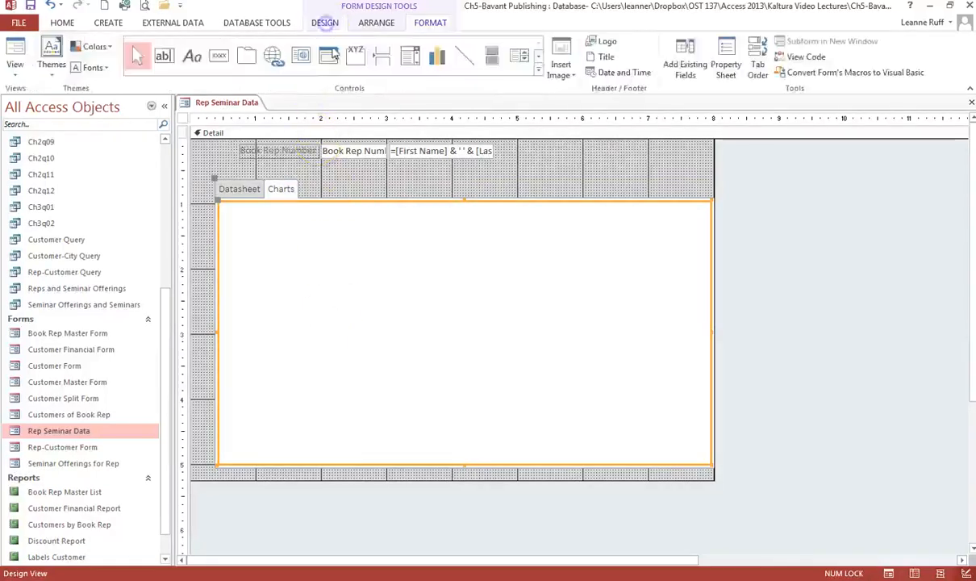
drag(477, 114, 506, 111)
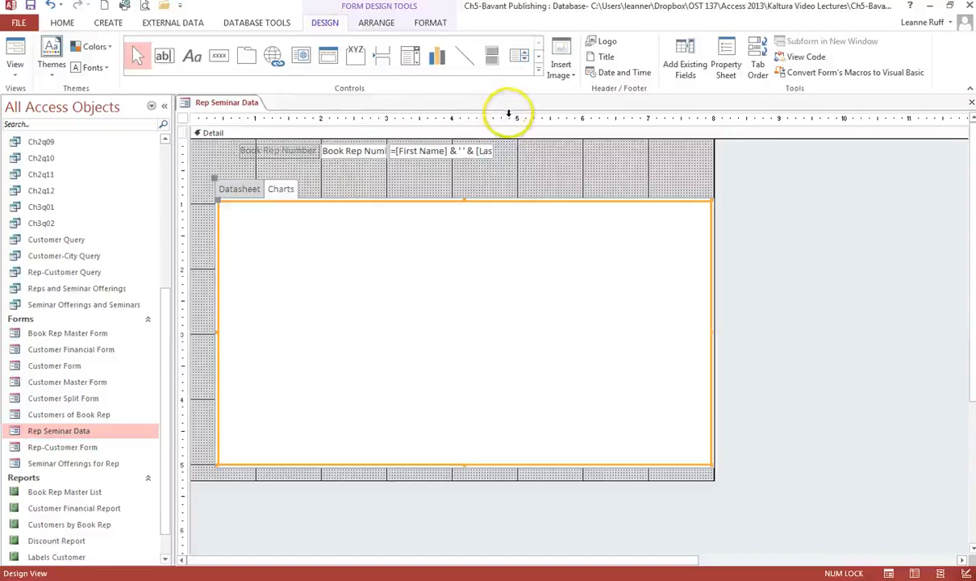
click(436, 65)
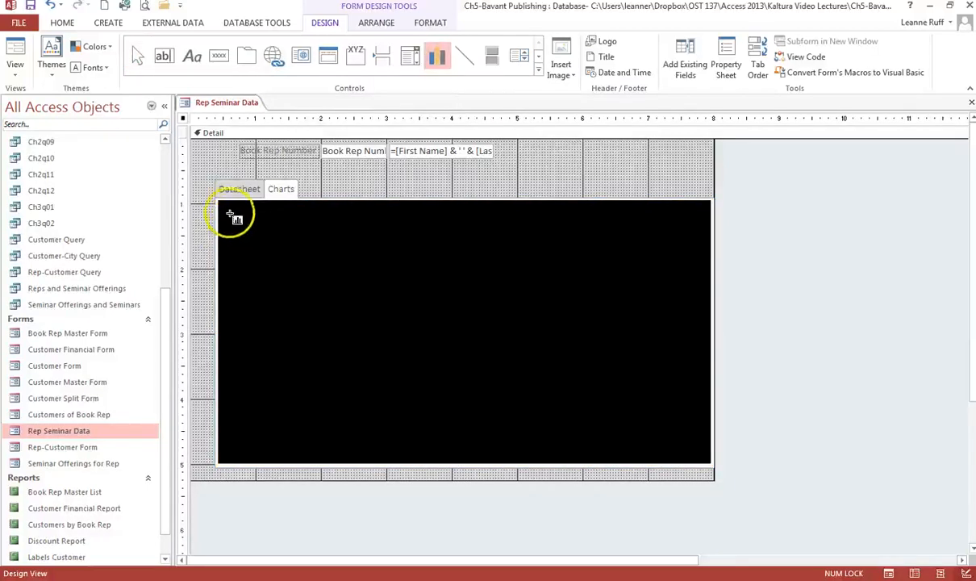
drag(231, 213, 426, 342)
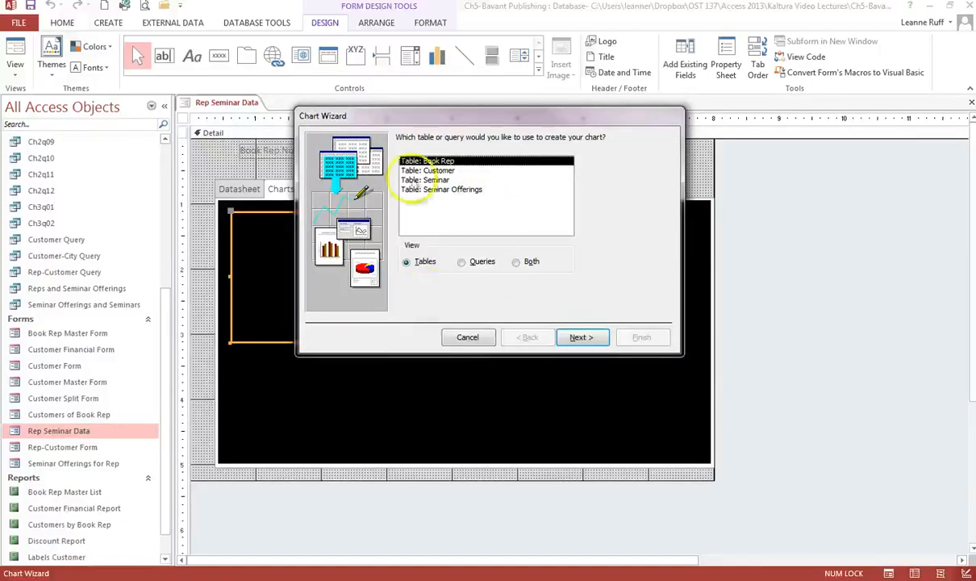
Choose the query Reps and Seminar Offerings as the chart's data source
click(463, 262)
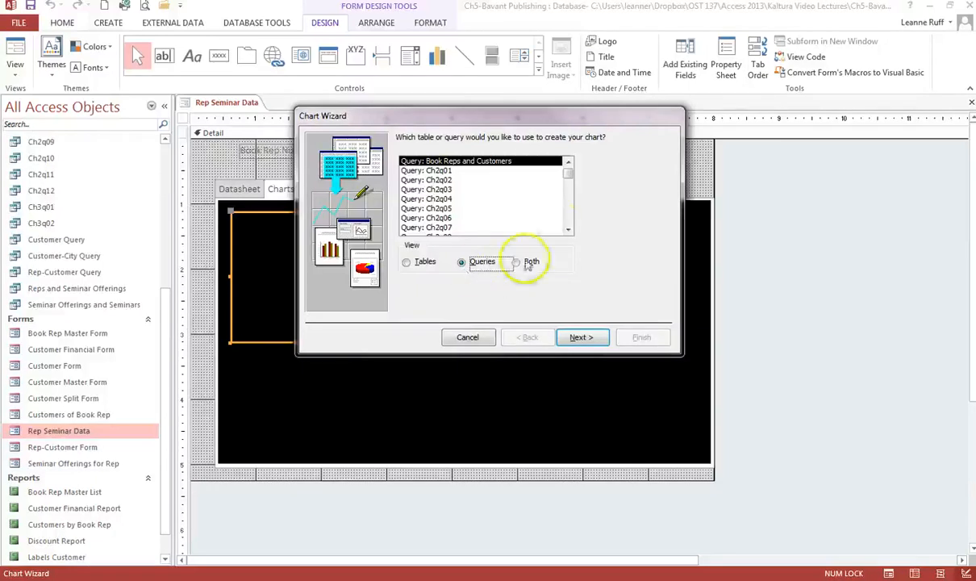
click(568, 229)
click(568, 229)
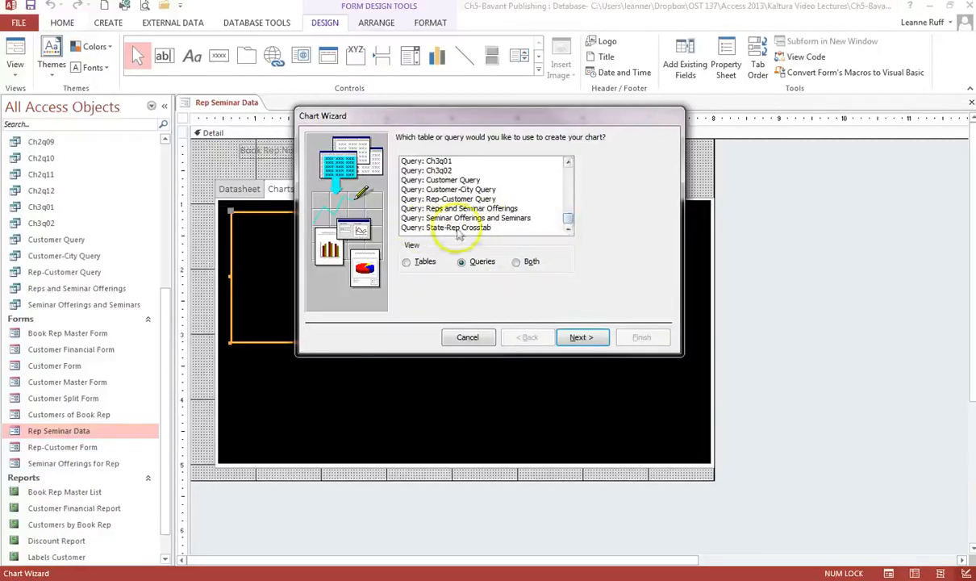
click(470, 209)
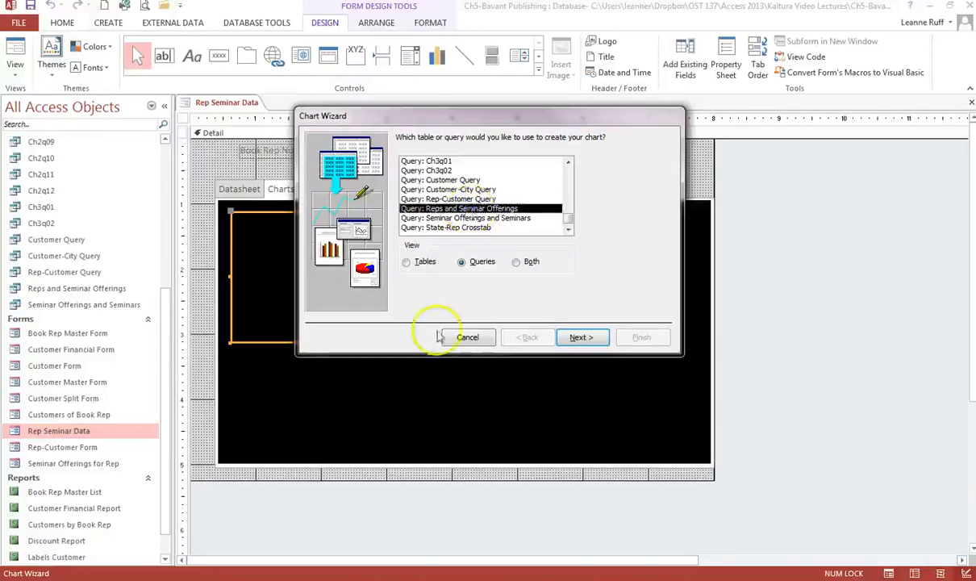
click(574, 338)
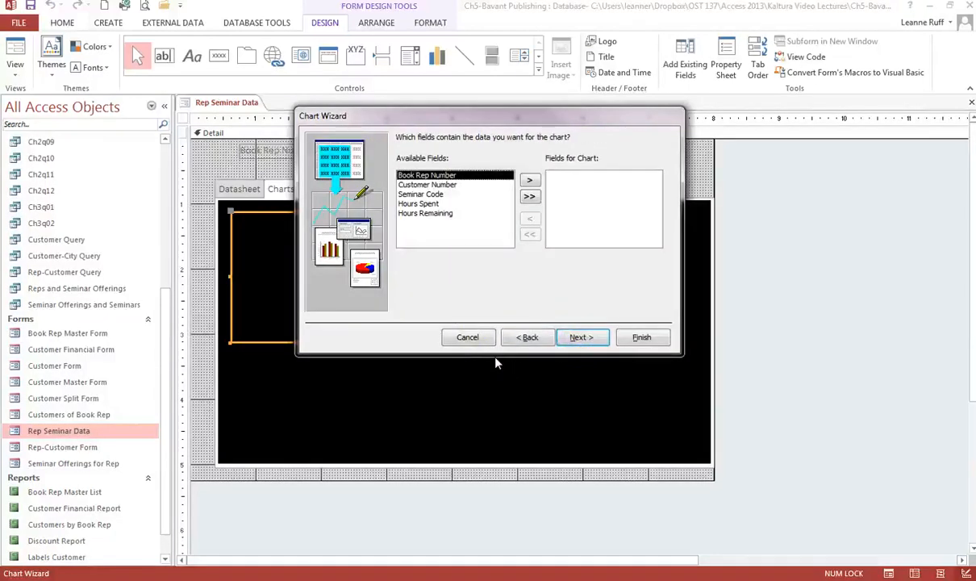
Add the Seminar Code and Hours Spent fields to the chart
click(442, 194)
click(529, 179)
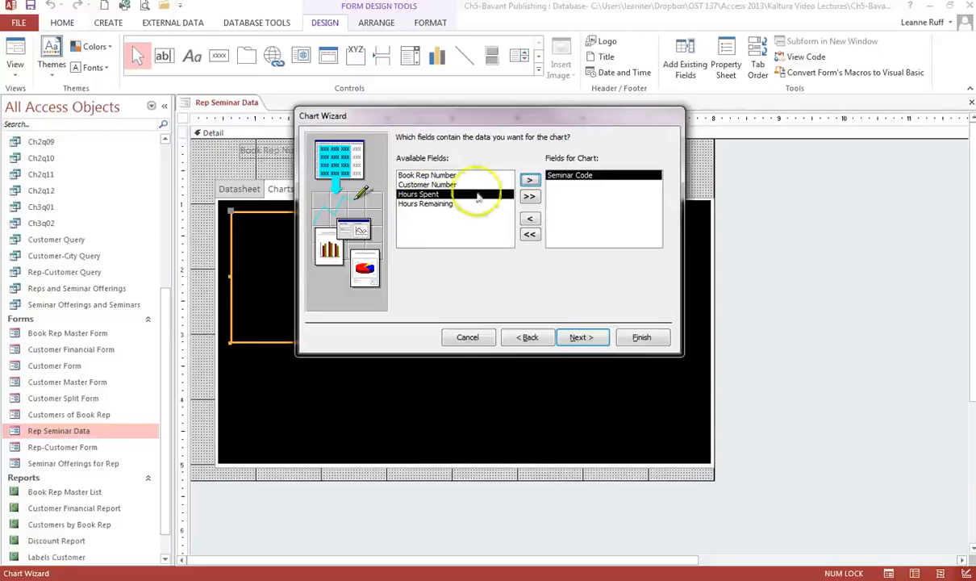
click(529, 180)
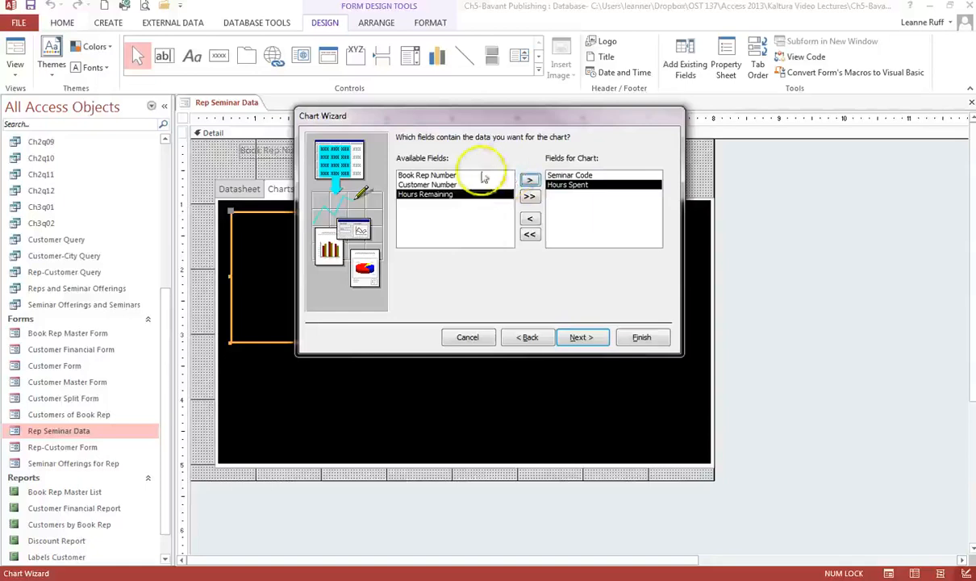
click(580, 338)
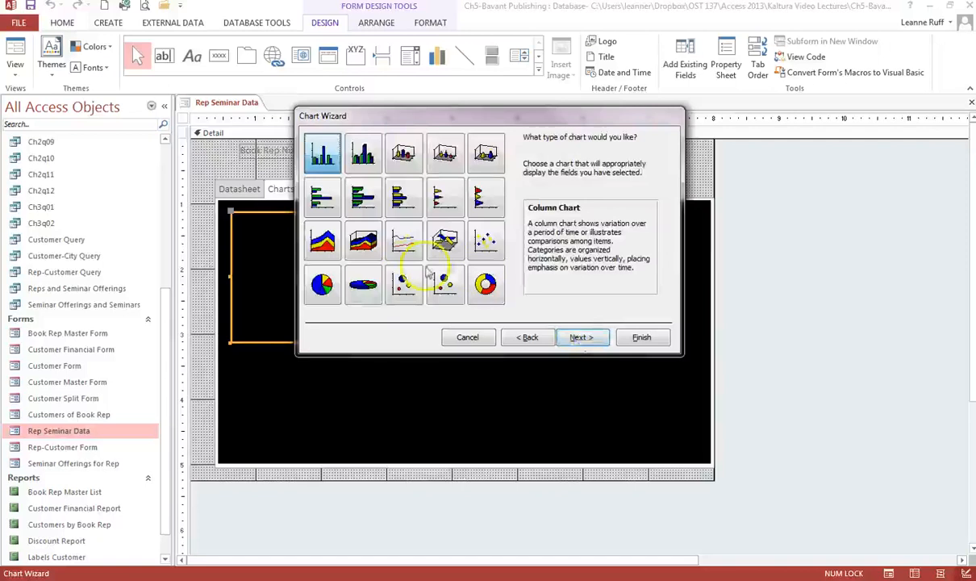
Choose the Pie Chart type and accept the SumOfHours Spent by Seminar Code layout
click(328, 291)
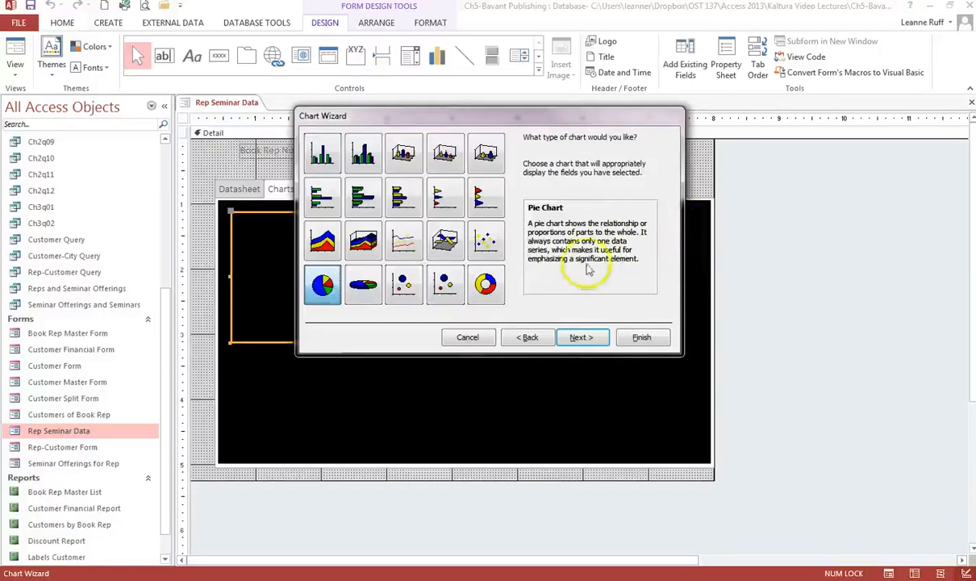
click(582, 337)
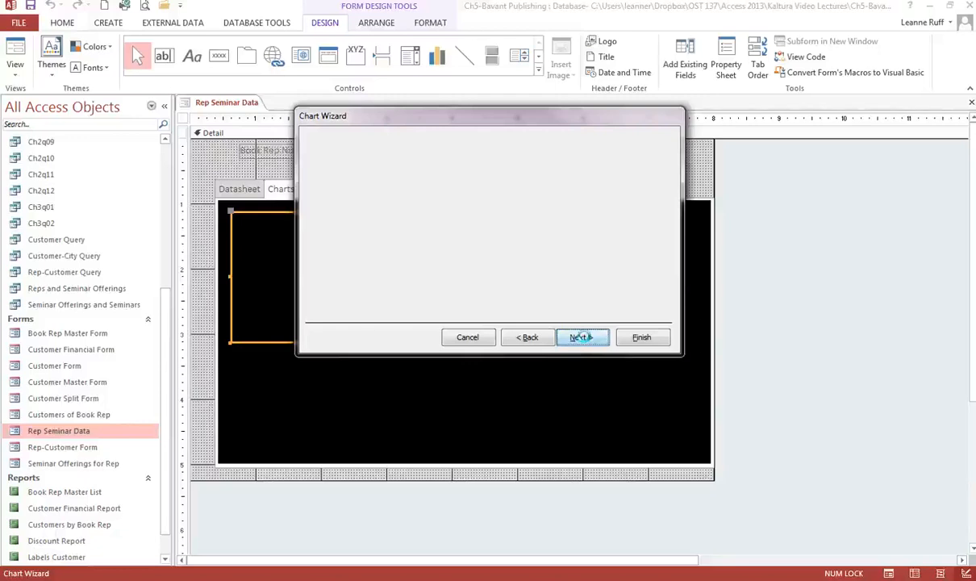
click(564, 340)
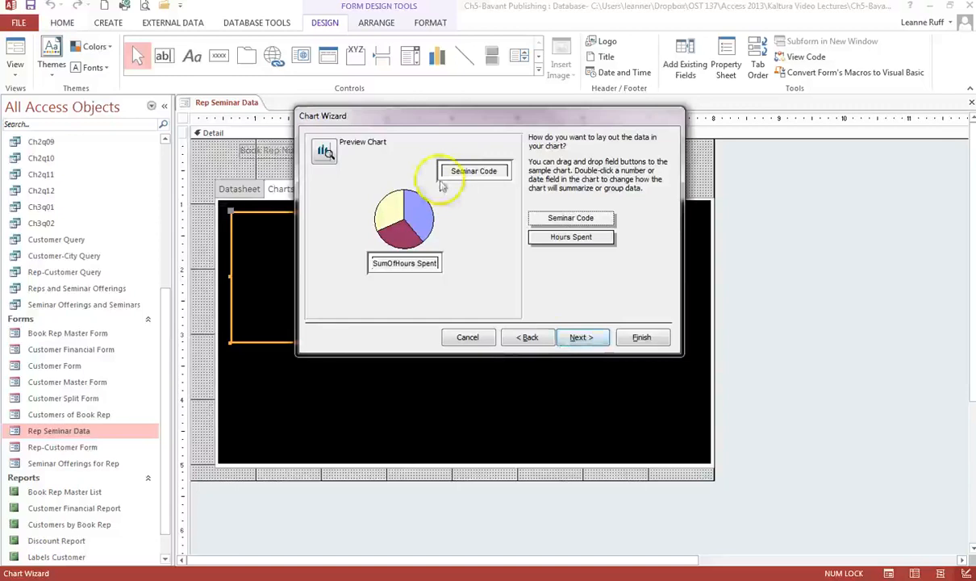
click(481, 174)
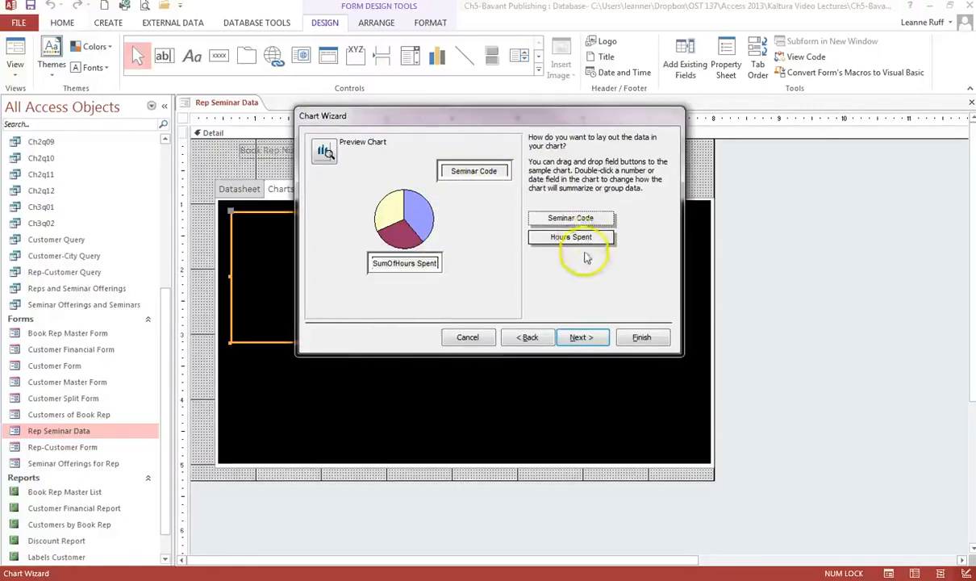
click(577, 341)
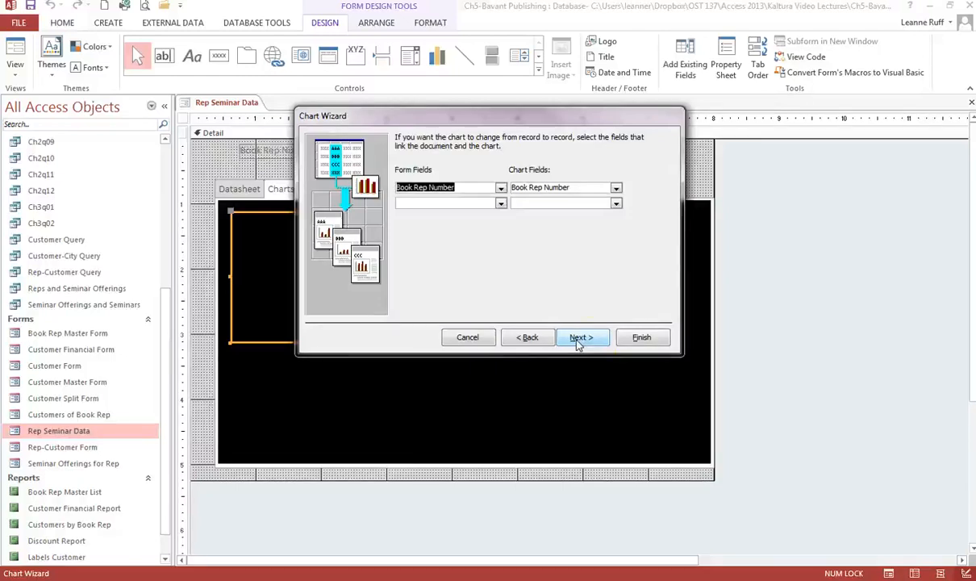
Keep Book Rep Number as both the Form Field and the Chart Field
click(581, 346)
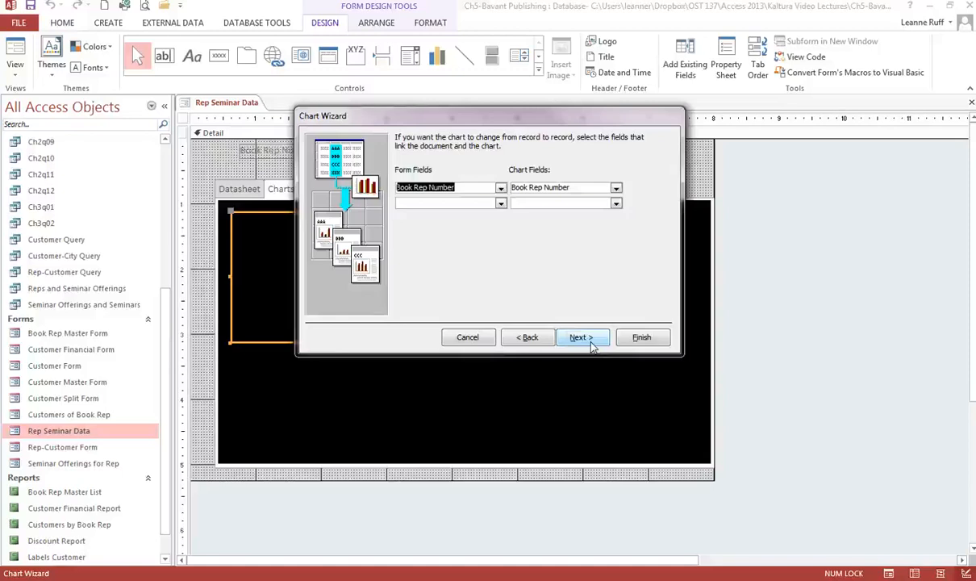
click(591, 346)
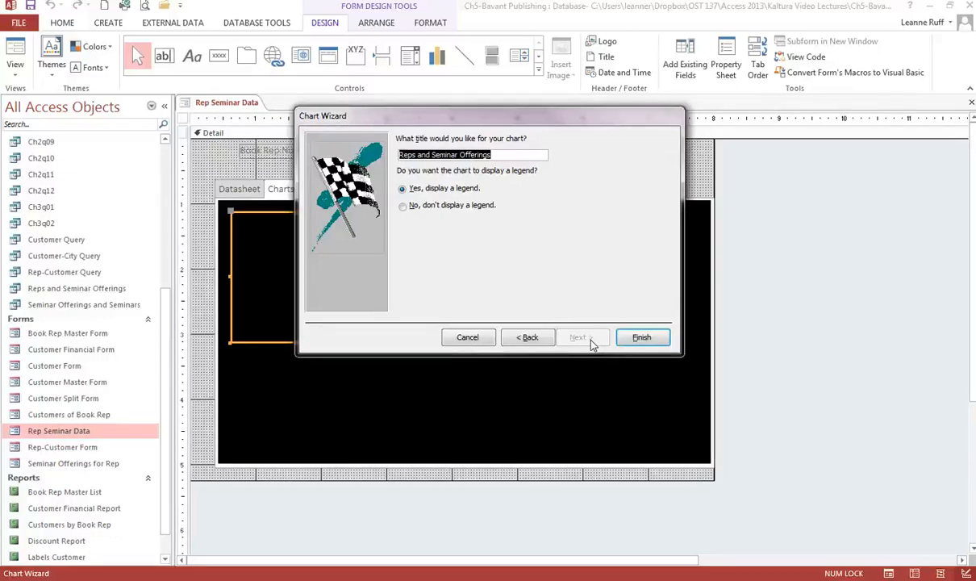
Title the chart 'Hours Spent by Seminar Offering', keep the legend, and finish it
text(Hours Spent)
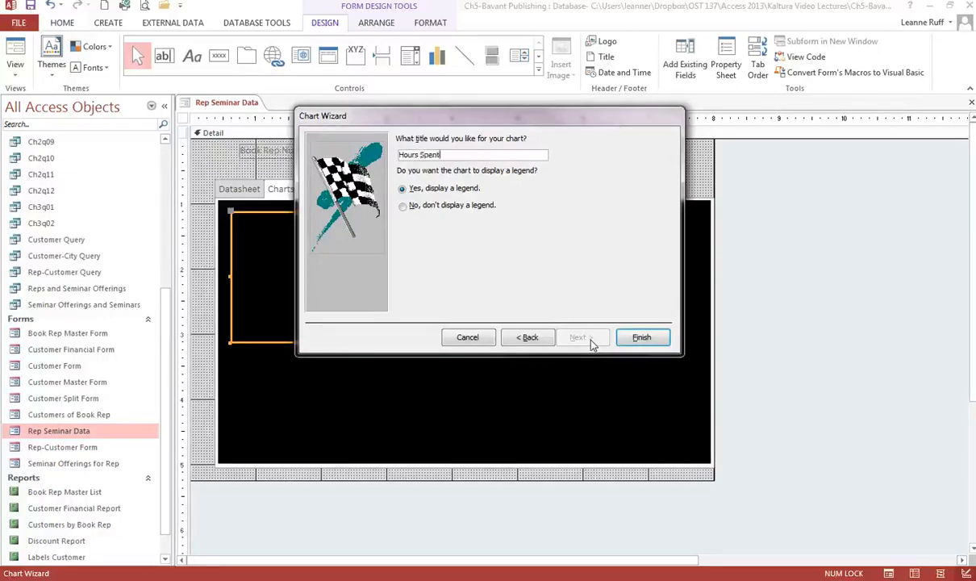
text( by Seminar Offering)
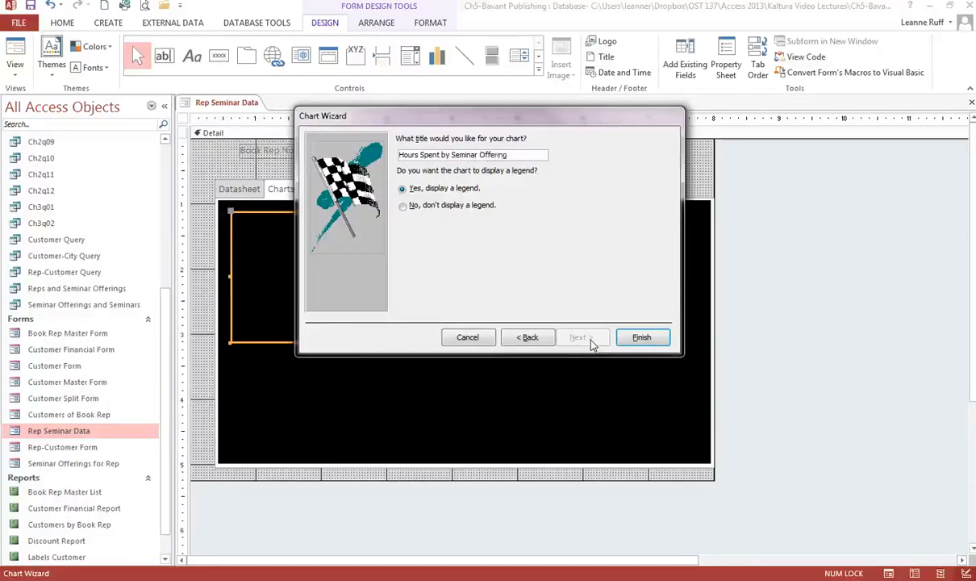
click(641, 337)
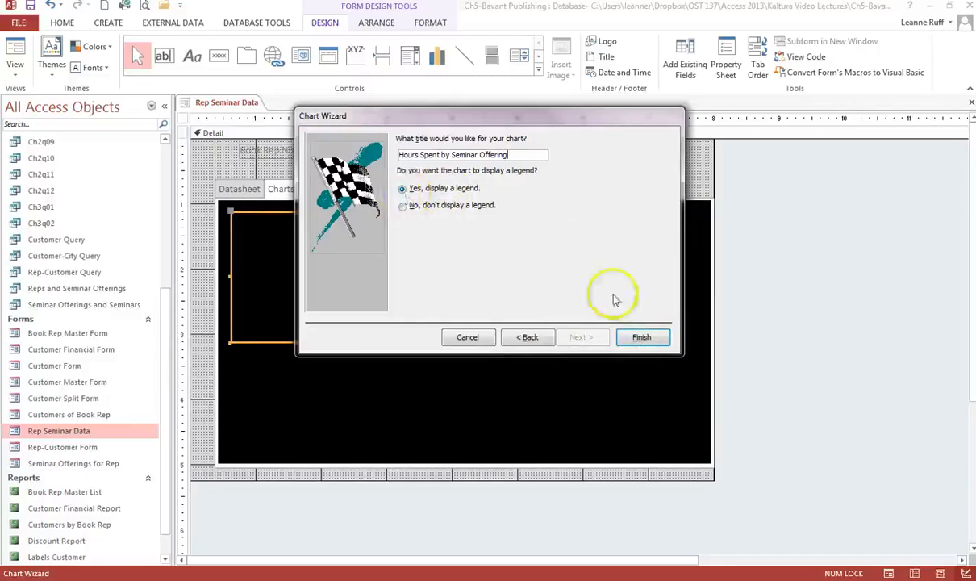
click(641, 337)
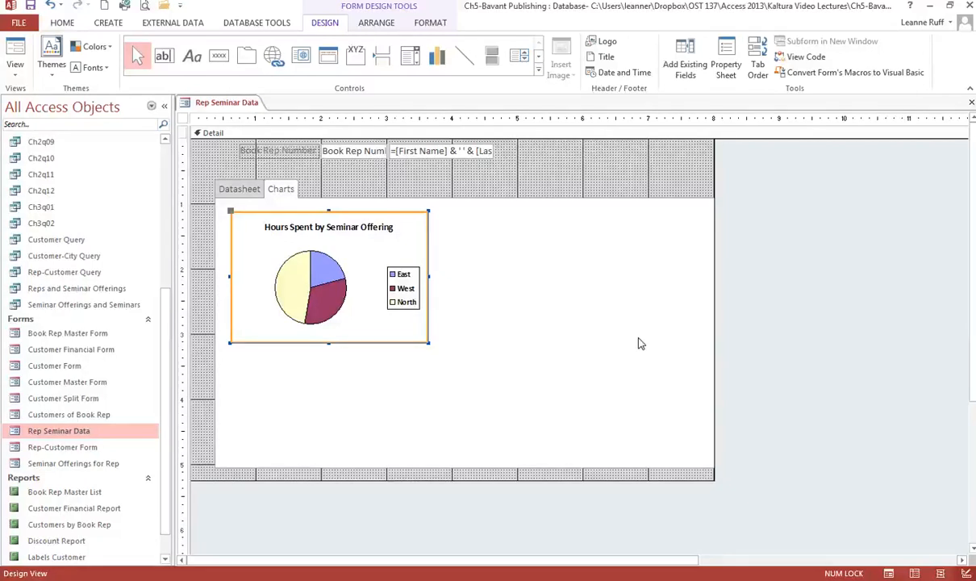
click(613, 342)
Place a second Chart control to the right of the first pie chart
click(593, 326)
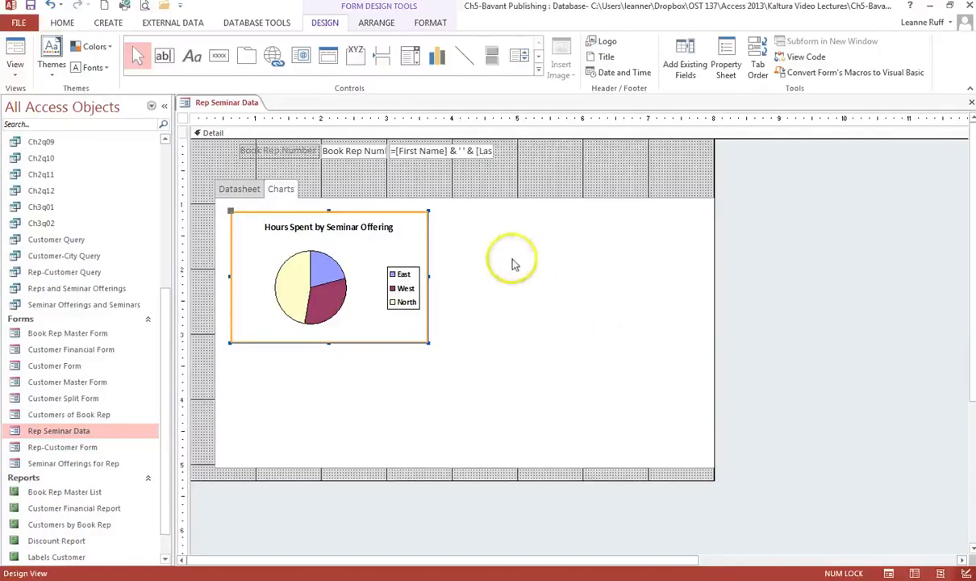
click(441, 65)
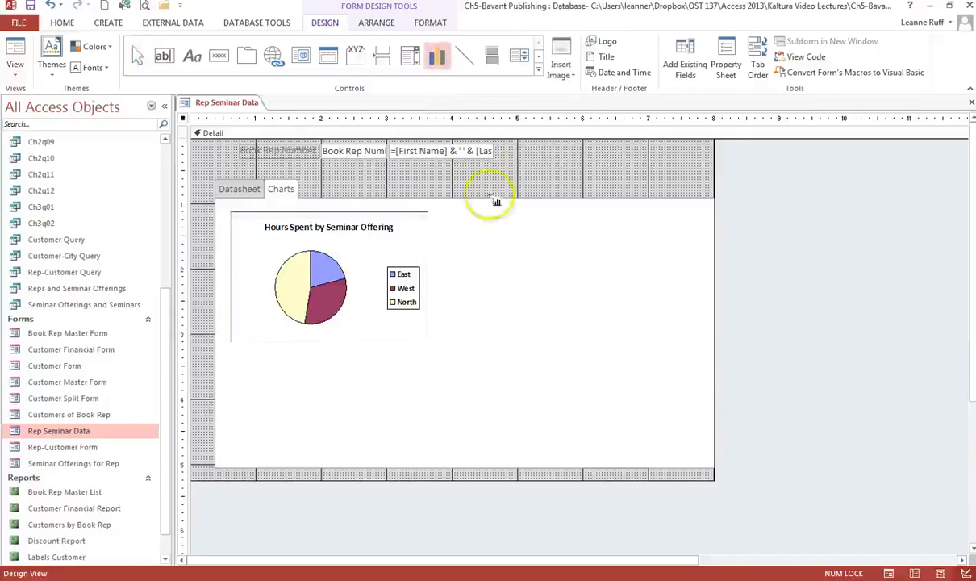
click(460, 218)
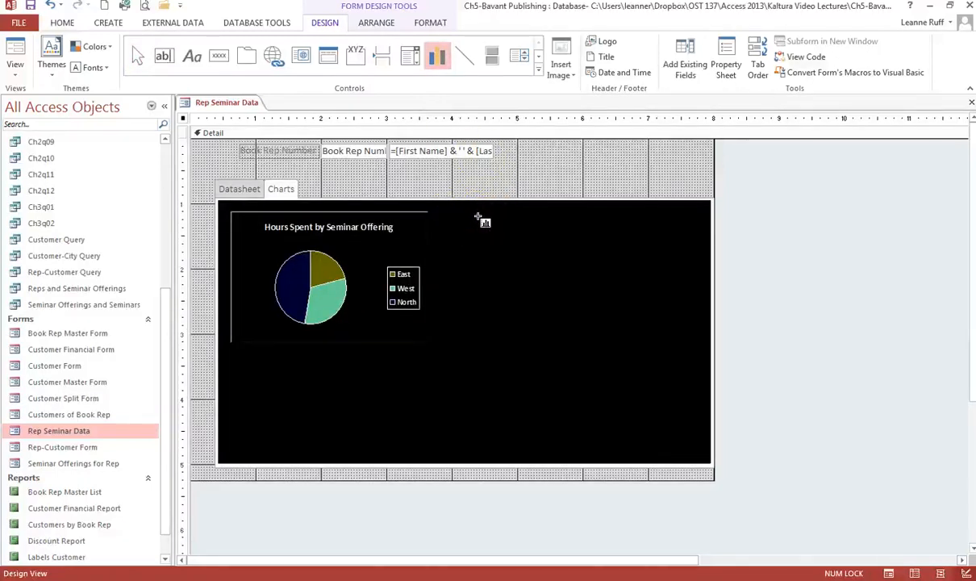
click(476, 215)
click(501, 220)
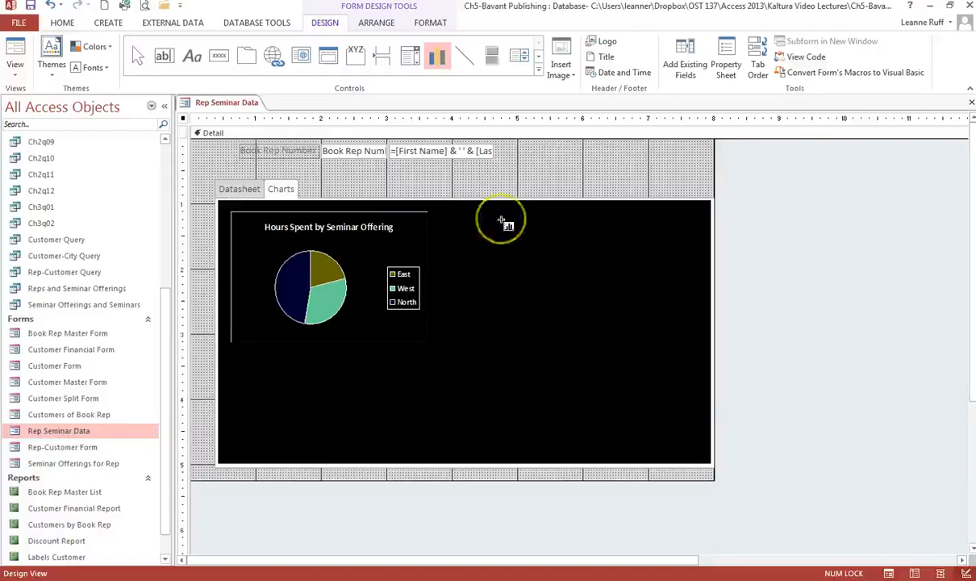
click(489, 216)
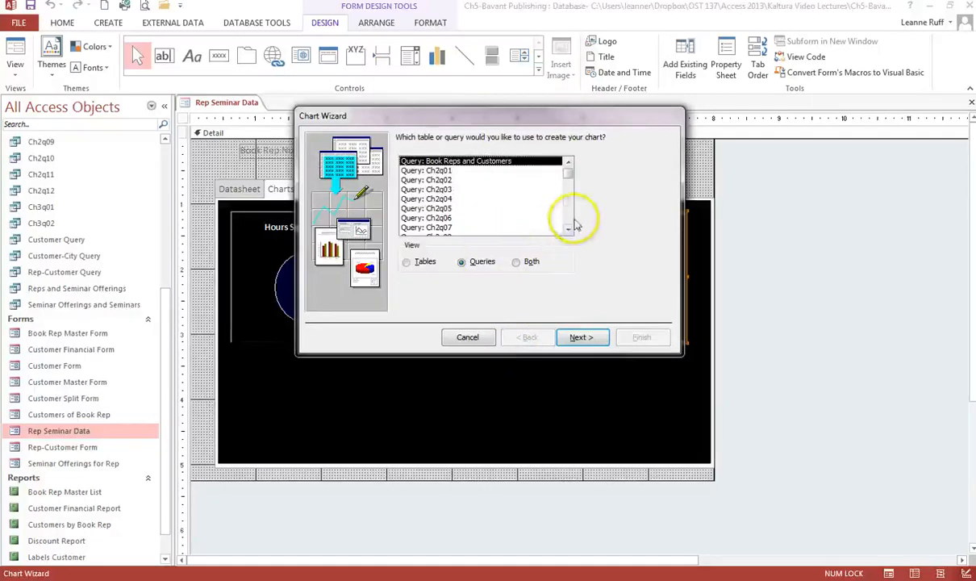
Base the second chart on Reps and Seminar Offerings with Seminar Code and Hours Remaining fields
scroll(573, 222, down, 5)
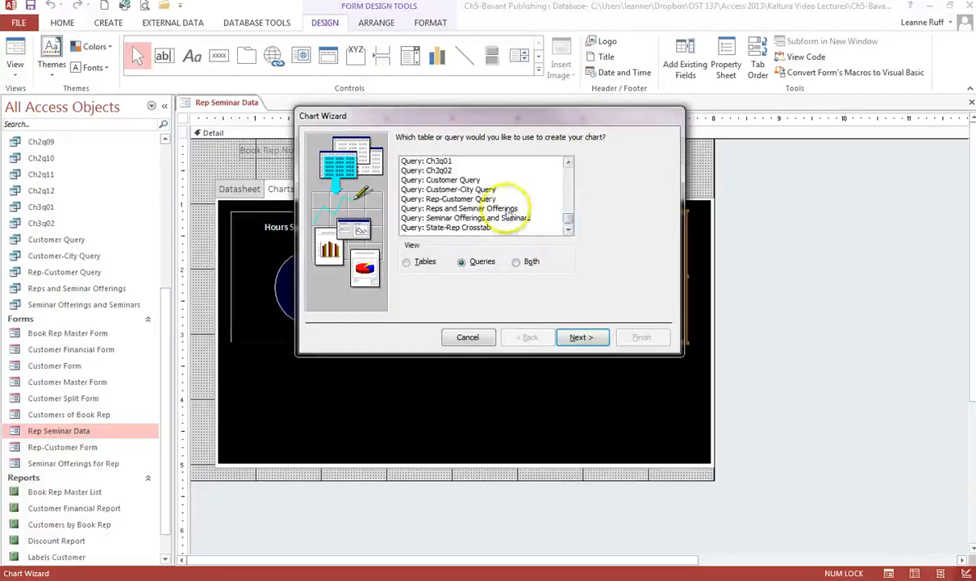
click(510, 210)
click(575, 338)
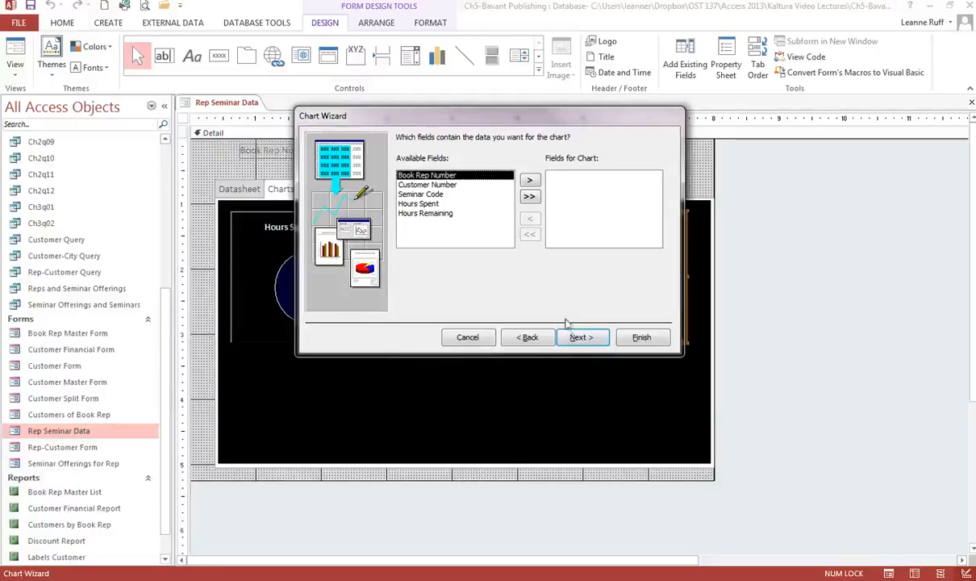
click(484, 194)
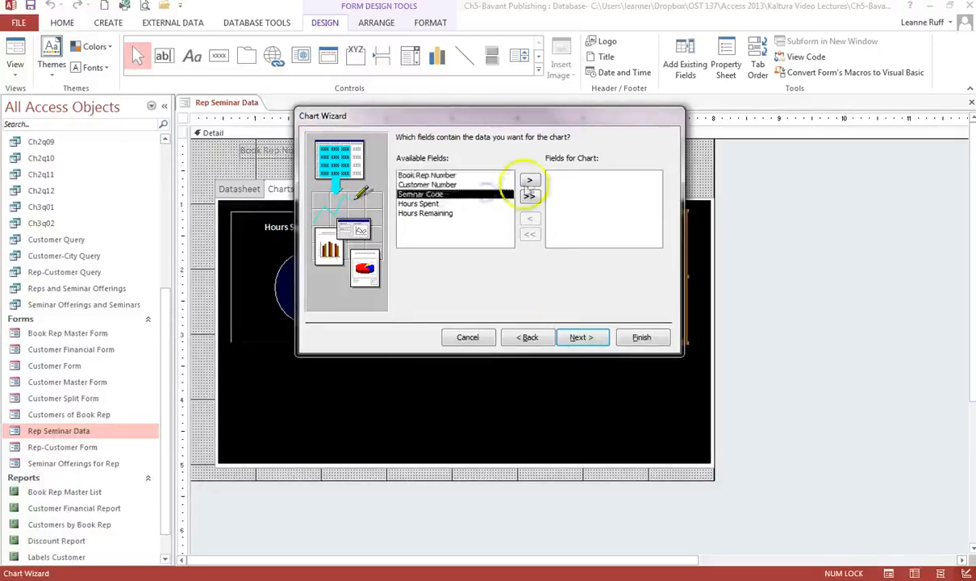
click(529, 180)
click(478, 204)
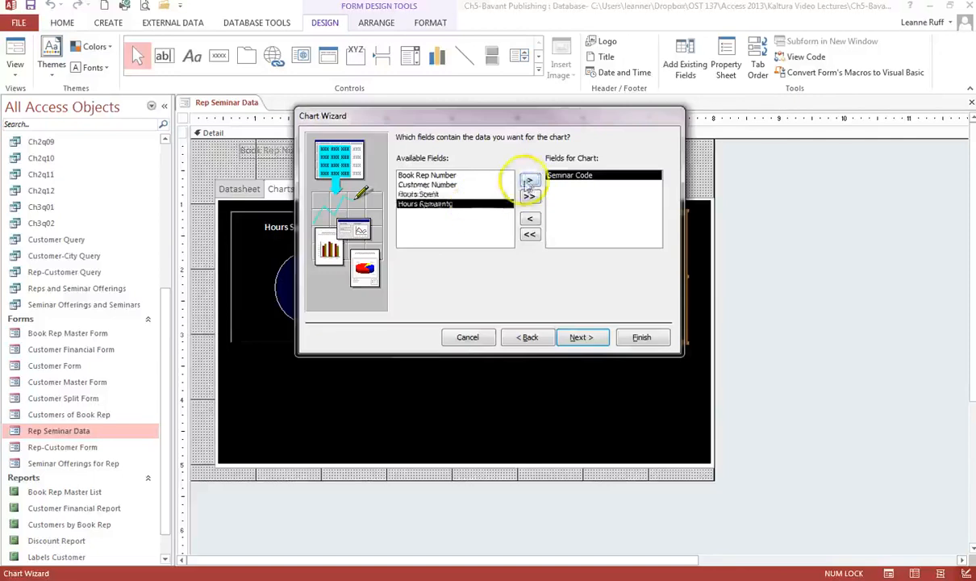
click(529, 181)
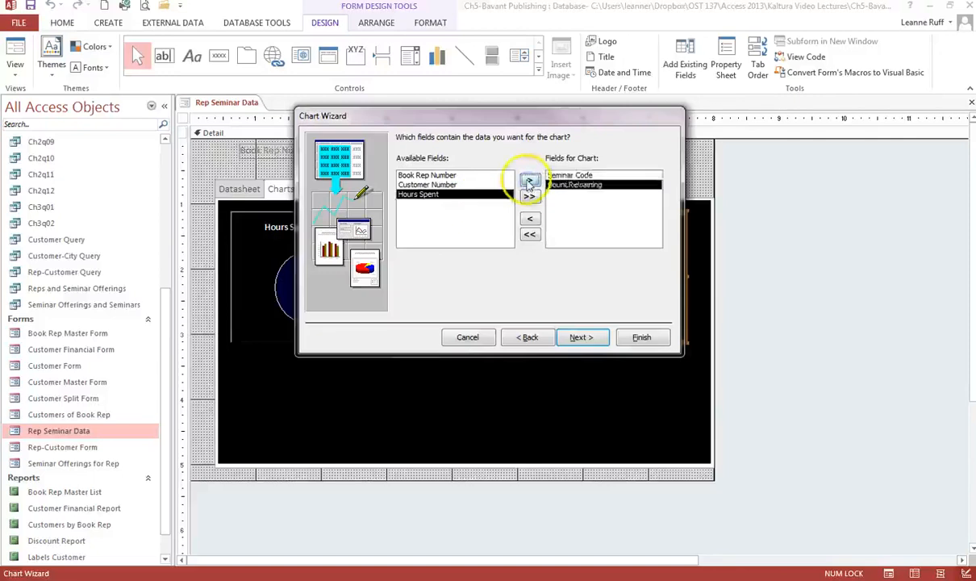
click(580, 338)
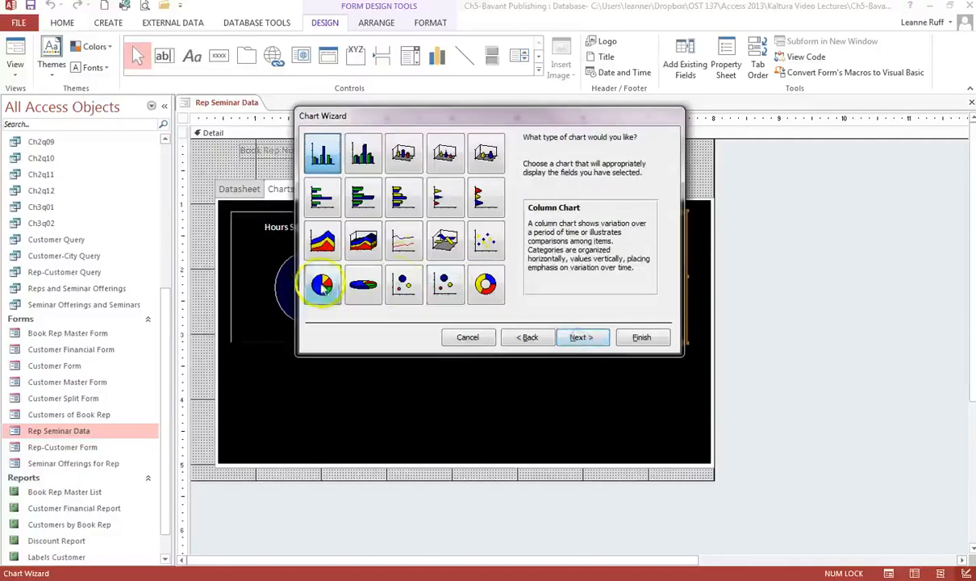
Make it a pie chart, accept the layout, and keep the Book Rep Number link
click(323, 284)
click(579, 337)
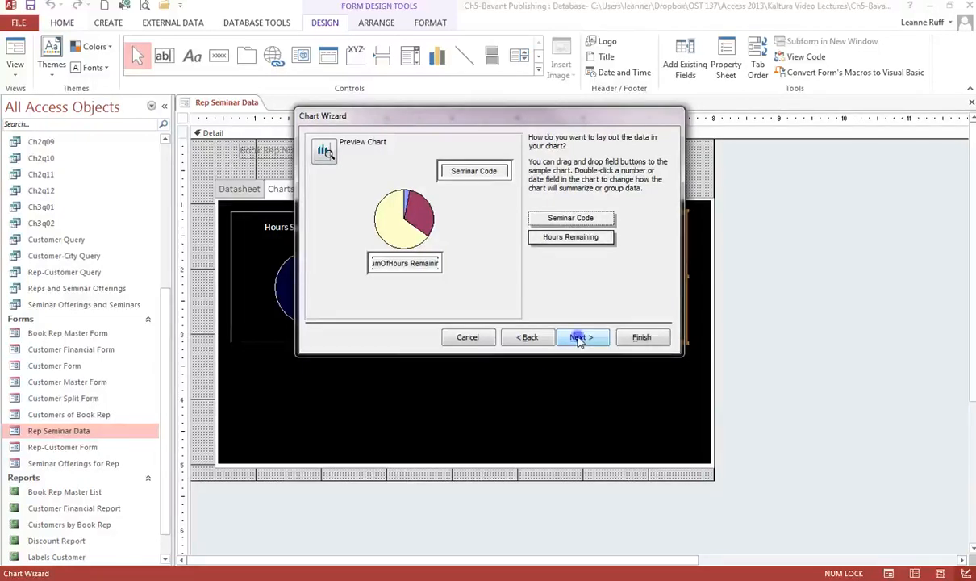
click(578, 338)
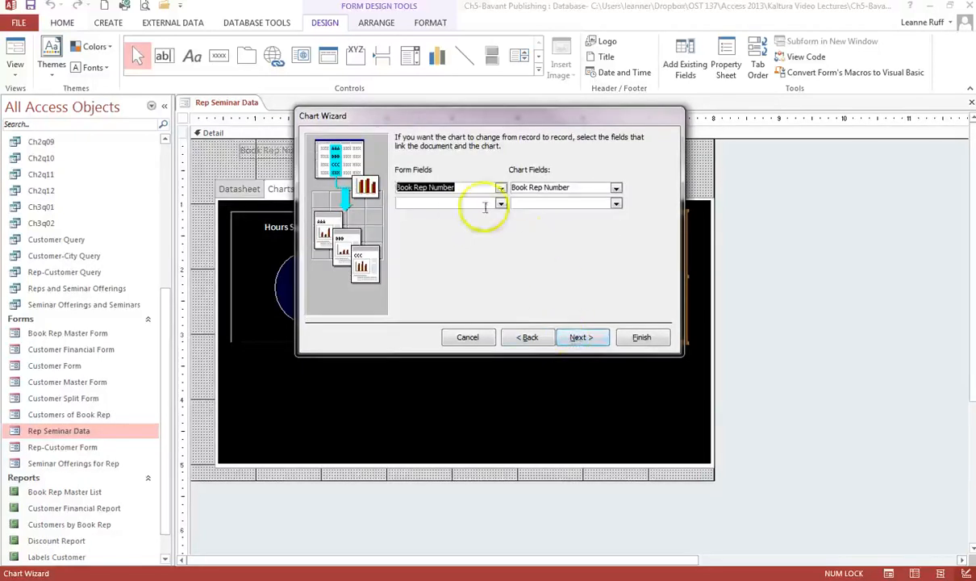
click(578, 339)
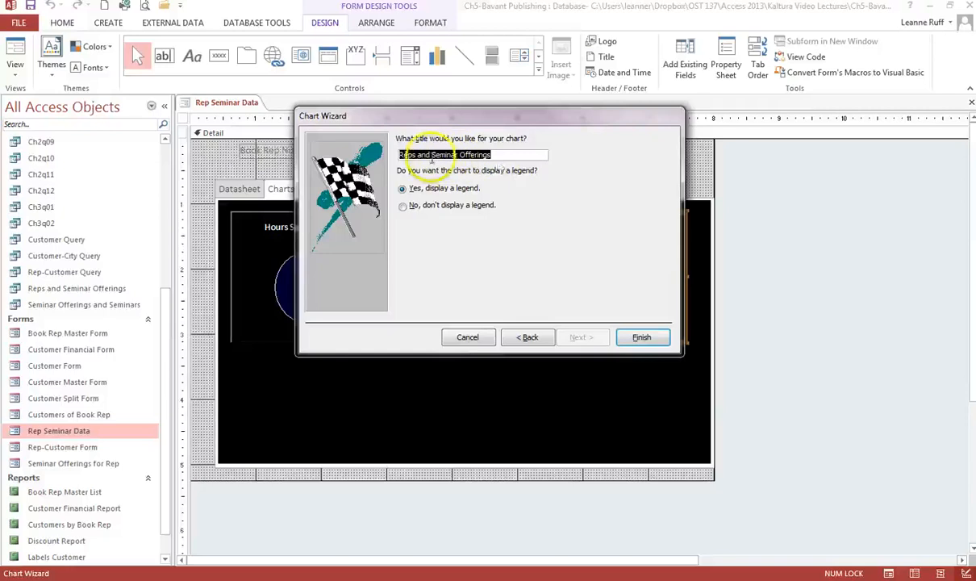
Replace 'Reps and' in the title with 'Hours Remaining by', keep the legend, and finish
drag(431, 154, 399, 154)
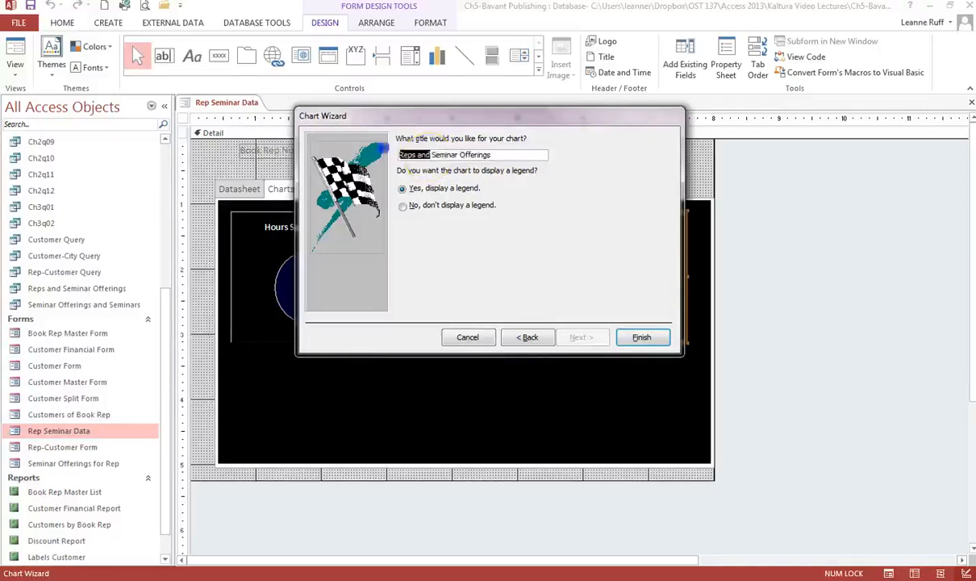
text(Hours Rep)
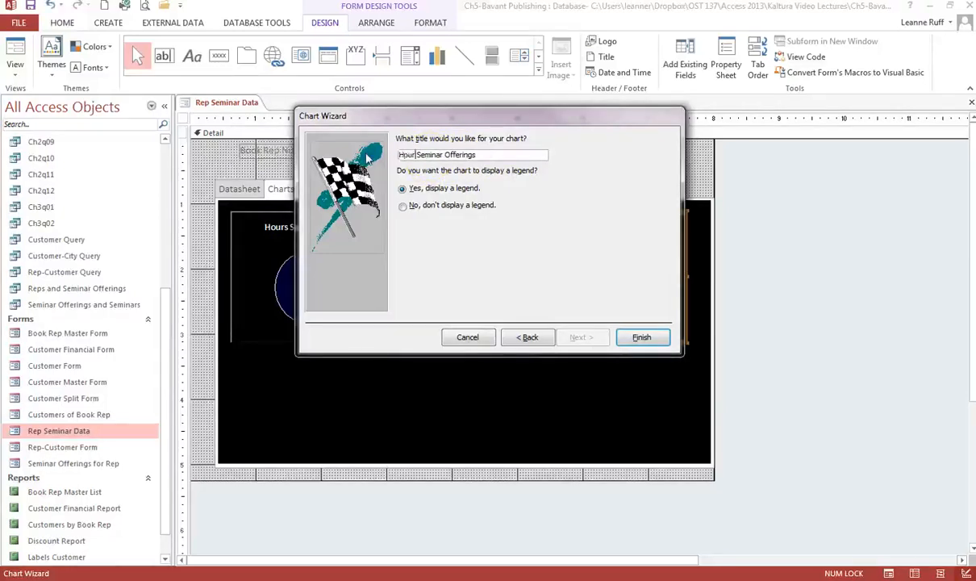
text(aining )
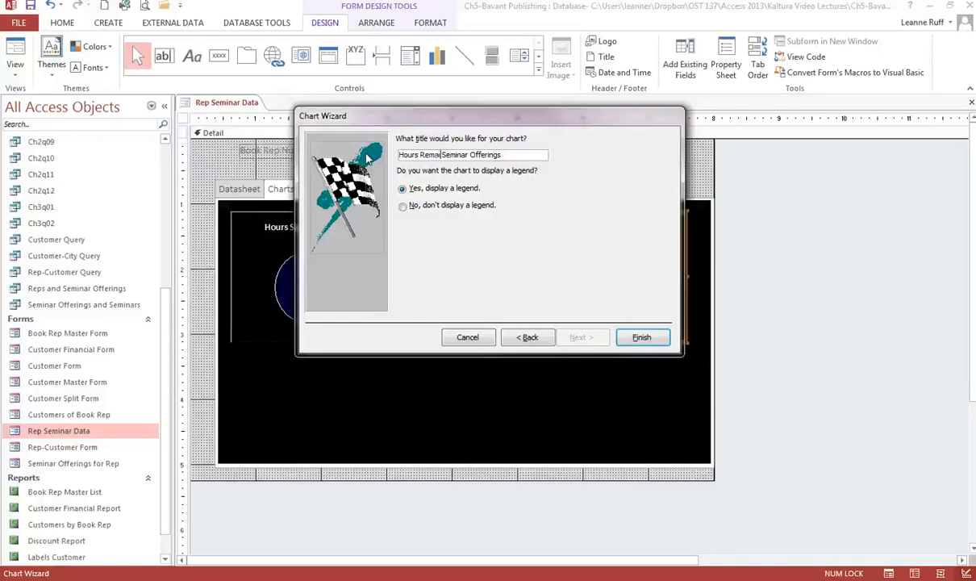
text(by)
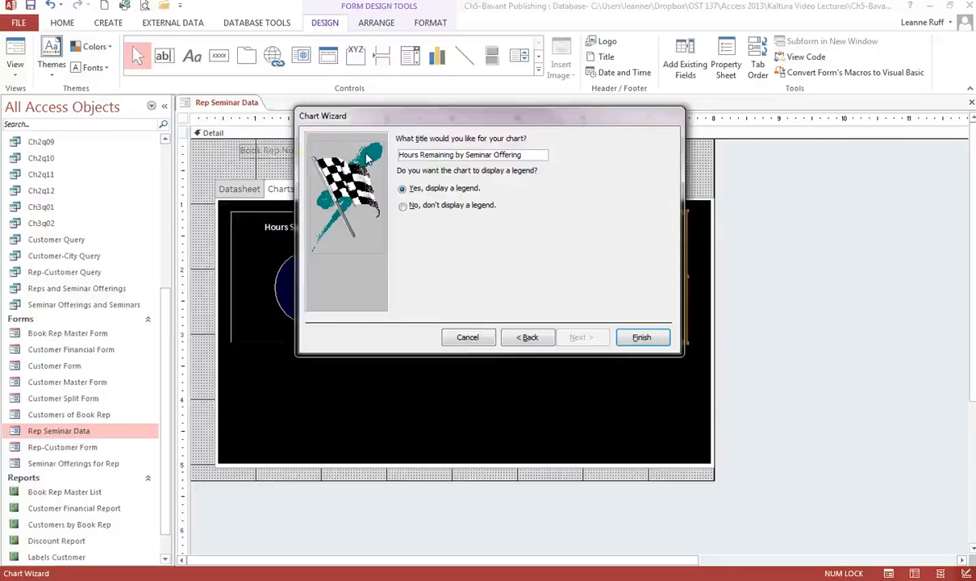
click(637, 341)
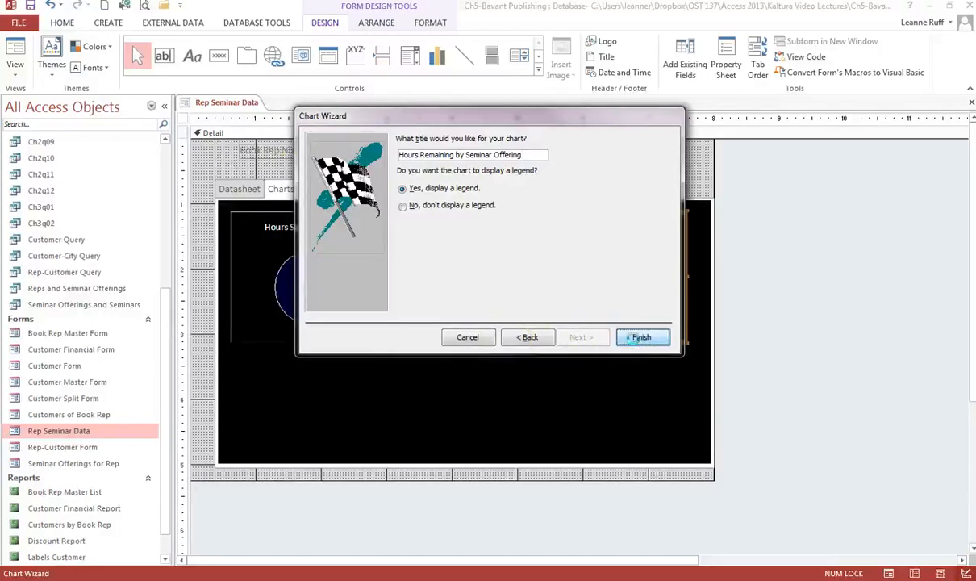
click(637, 337)
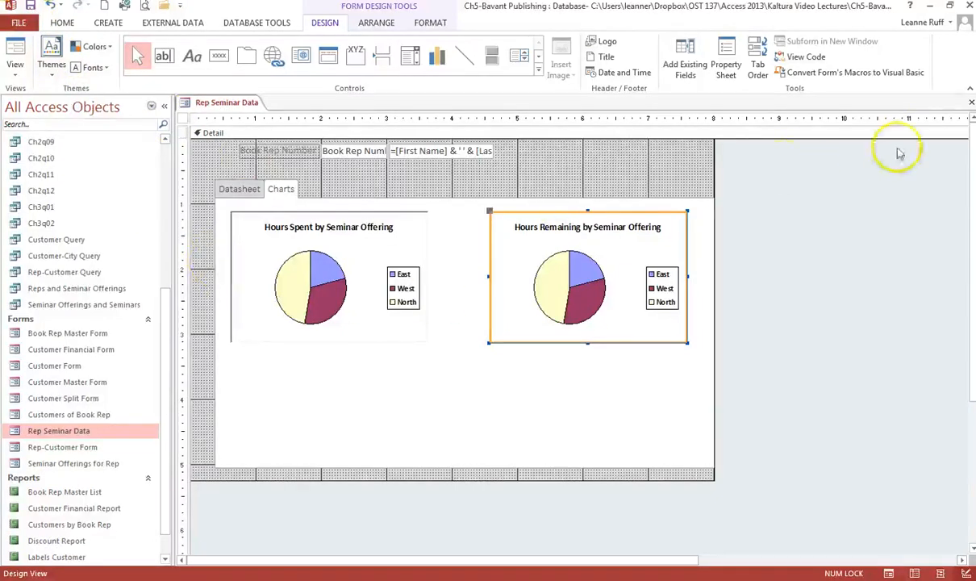
Close the design, reopen Rep Seminar Data, select the S04 record on its Datasheet page, then close it
click(970, 101)
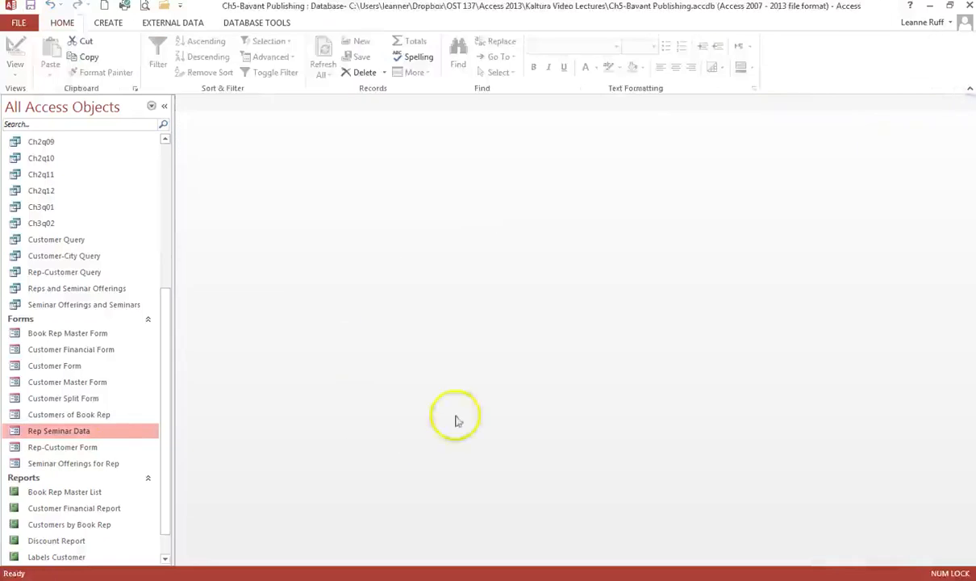
click(79, 432)
double_click(79, 432)
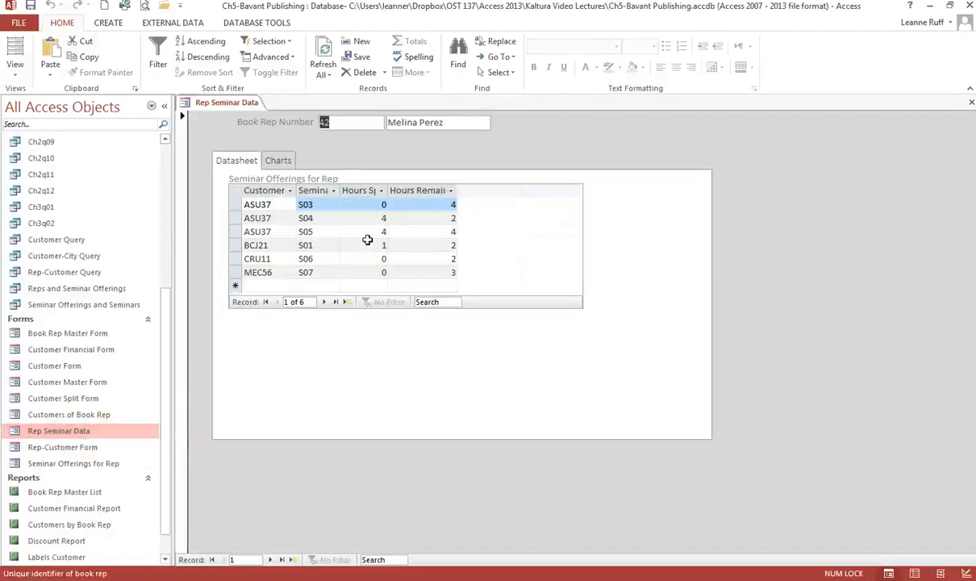
click(329, 218)
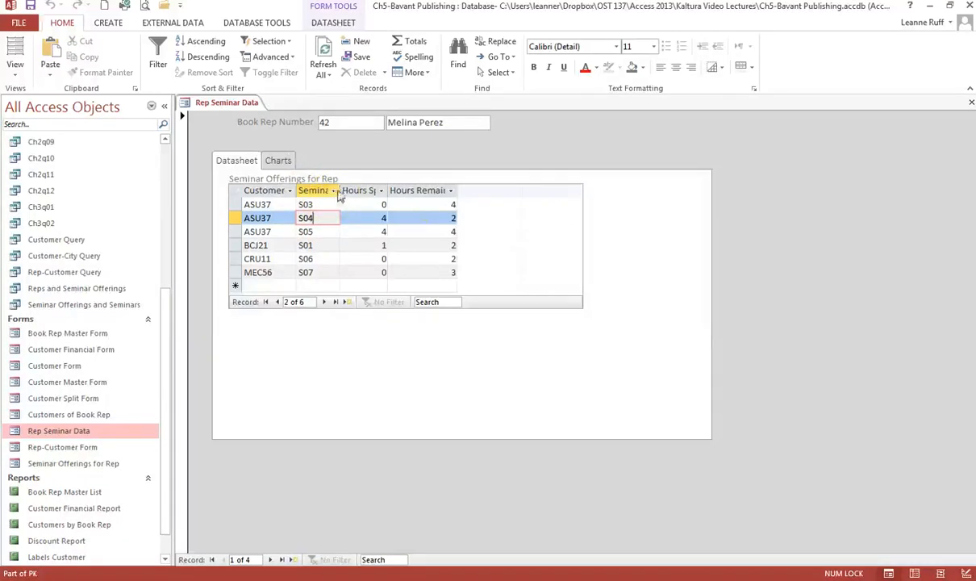
click(972, 105)
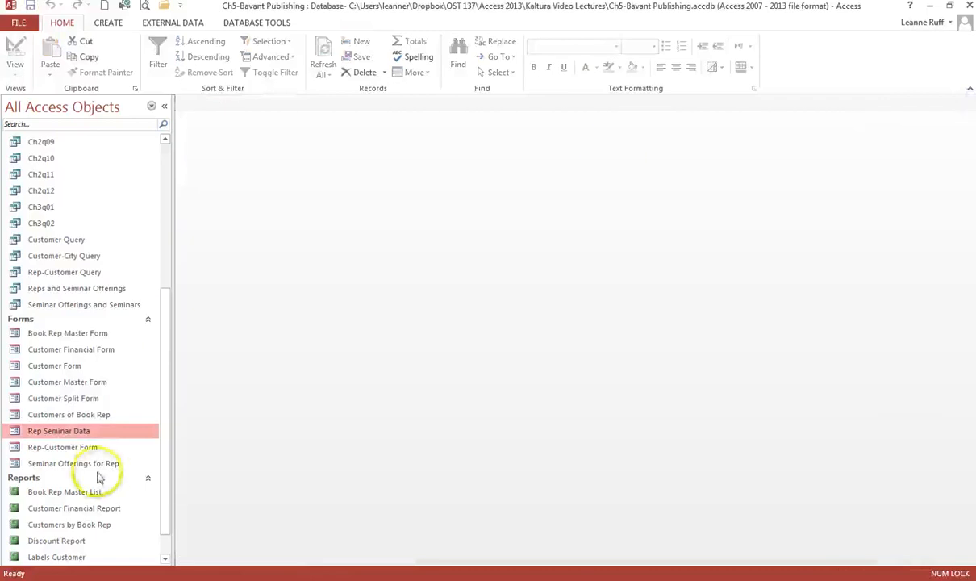
In Seminar Offerings for Rep, fit the Customer Number, Seminar Code, Hours Spent and Hours Remaining columns, then save and close
double_click(95, 468)
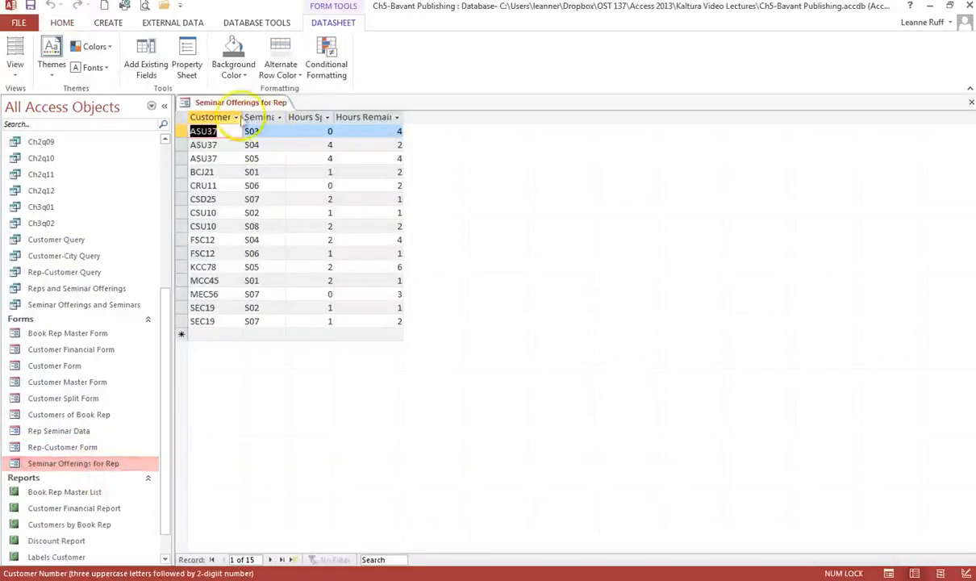
drag(241, 117, 328, 117)
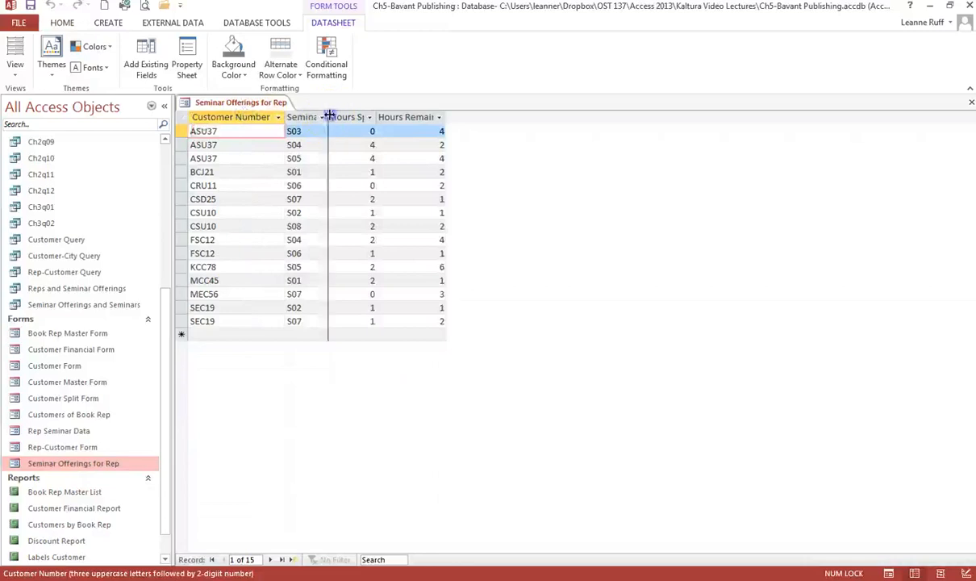
double_click(327, 117)
double_click(412, 117)
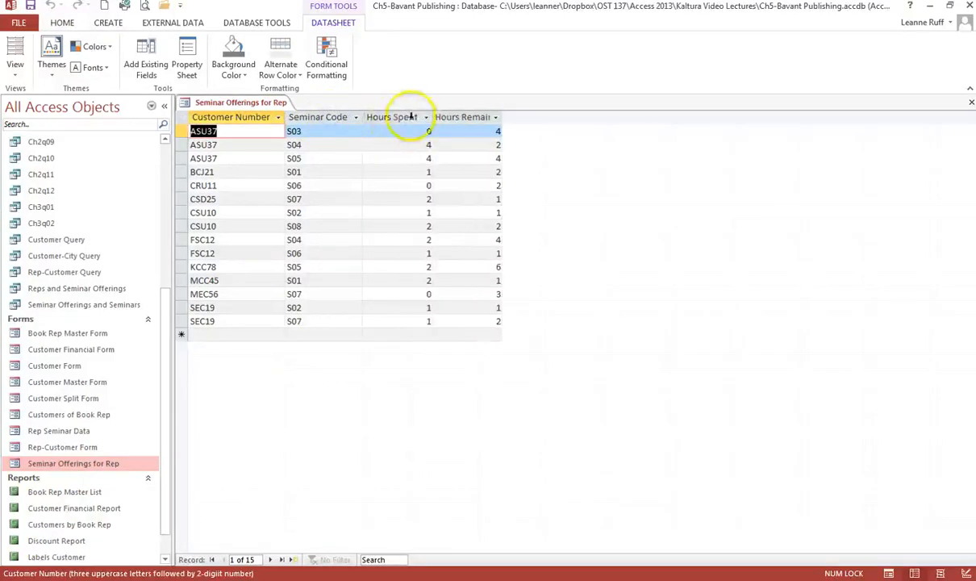
double_click(502, 117)
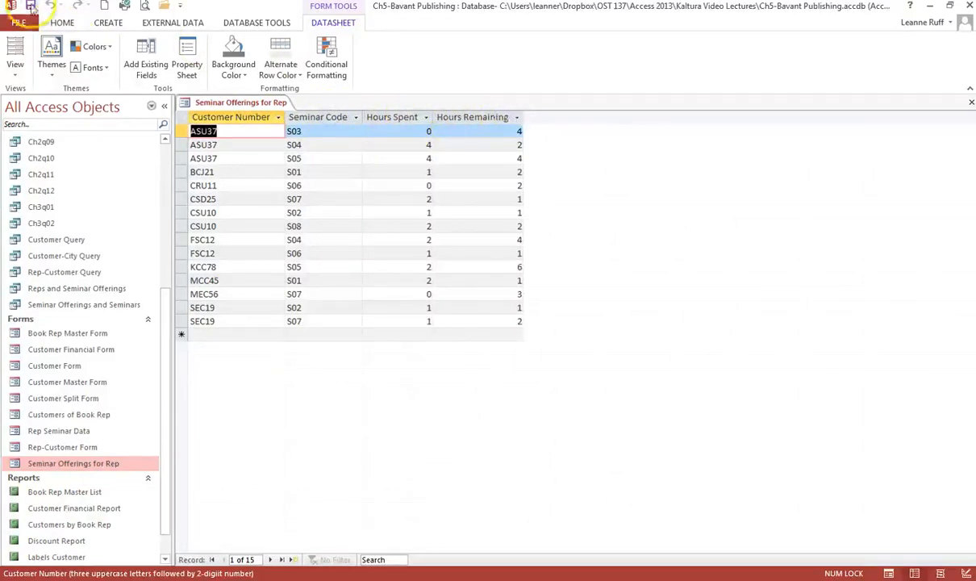
click(31, 6)
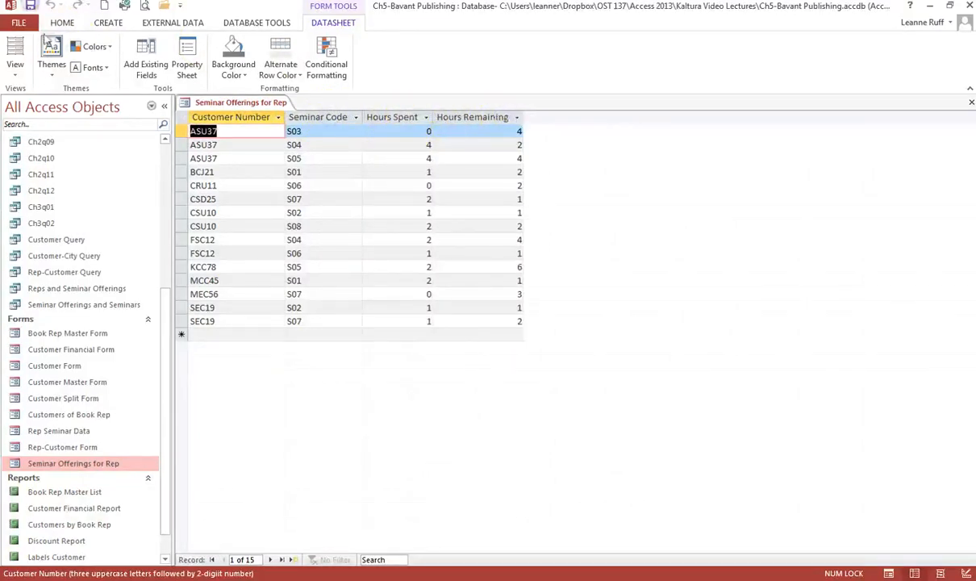
click(972, 104)
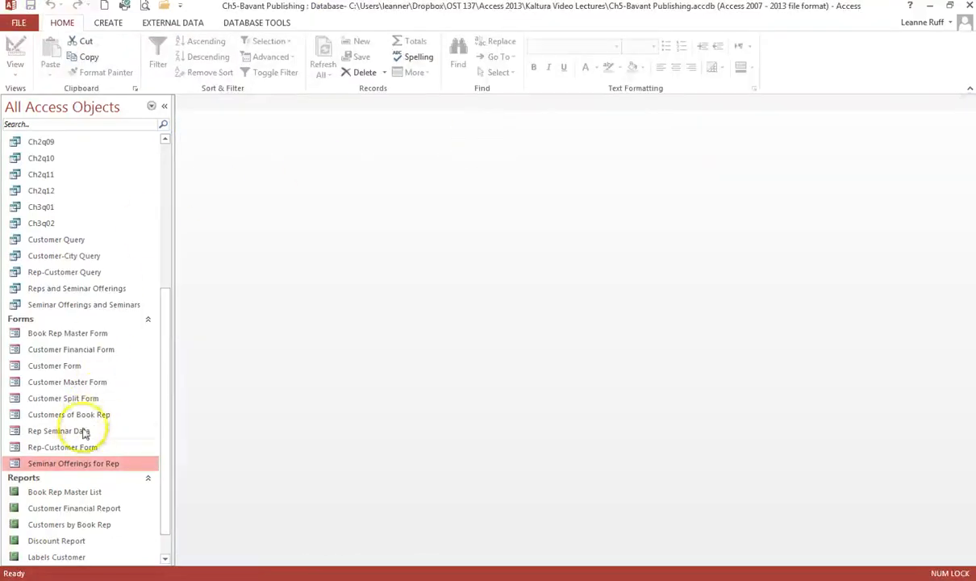
Open Rep Seminar Data, view the two pie charts on the Charts page, then switch to Design View
click(84, 432)
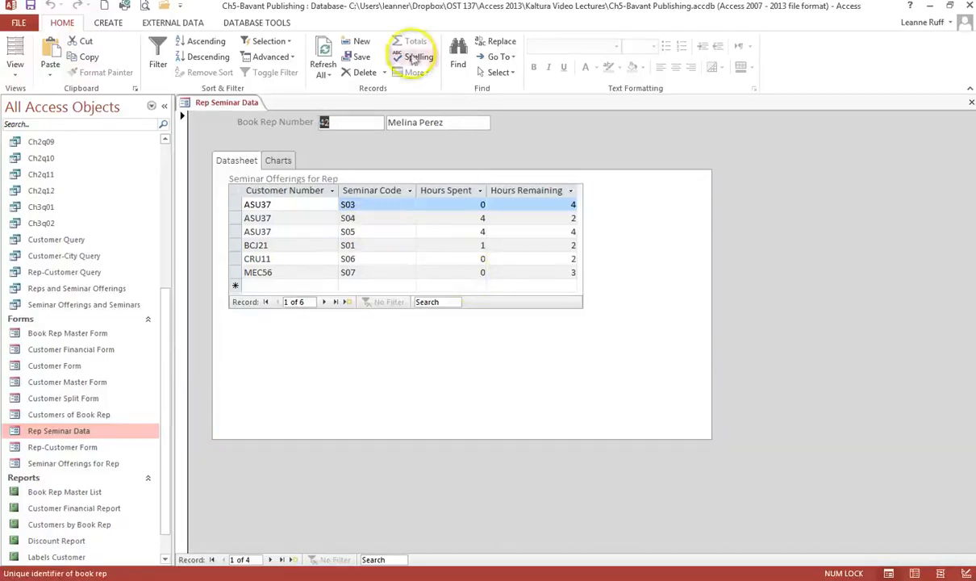
click(278, 160)
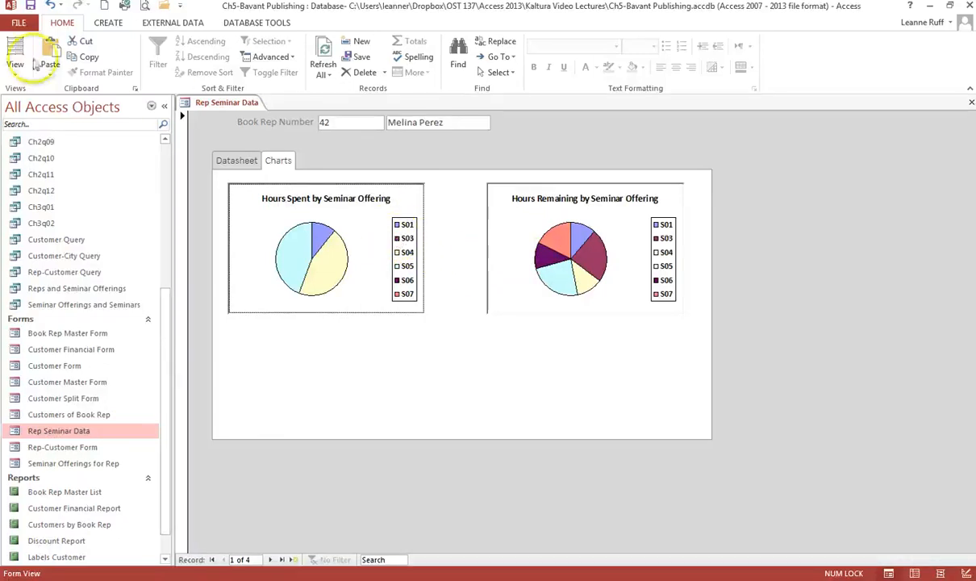
click(966, 573)
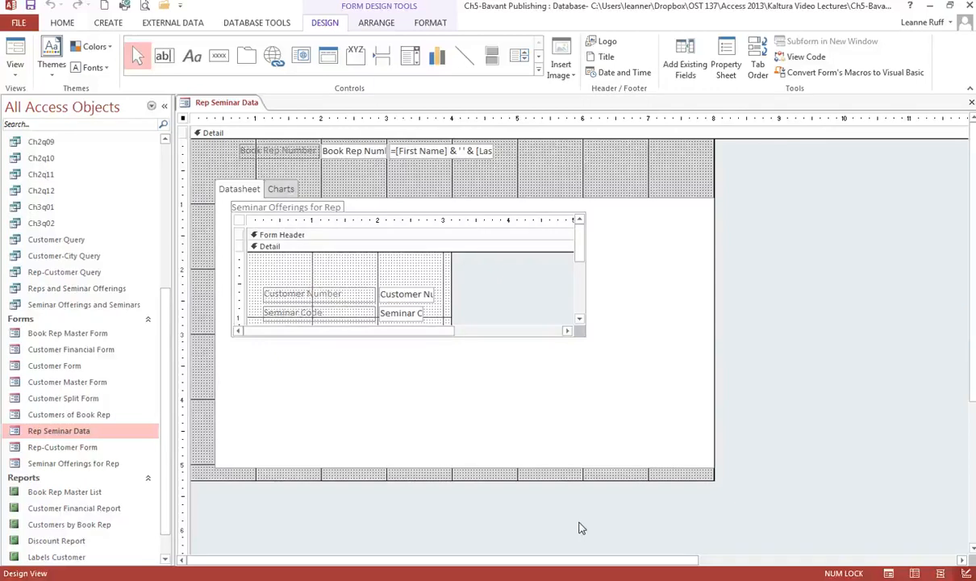
Bring up the Charts page of the tab control in design view
click(287, 190)
click(287, 190)
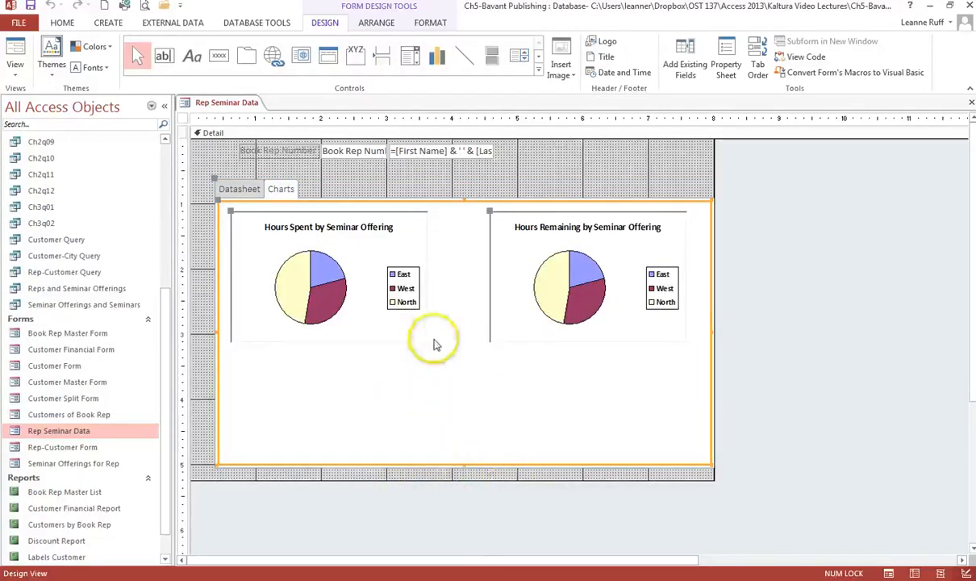
right_click(406, 246)
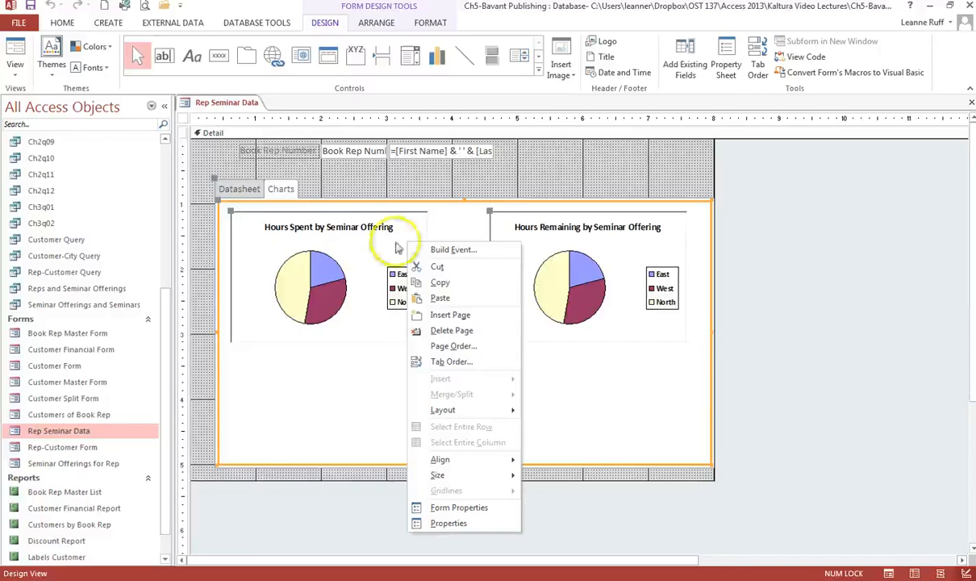
Open the Hours Spent by Seminar Offering chart for editing via Chart Object
click(363, 249)
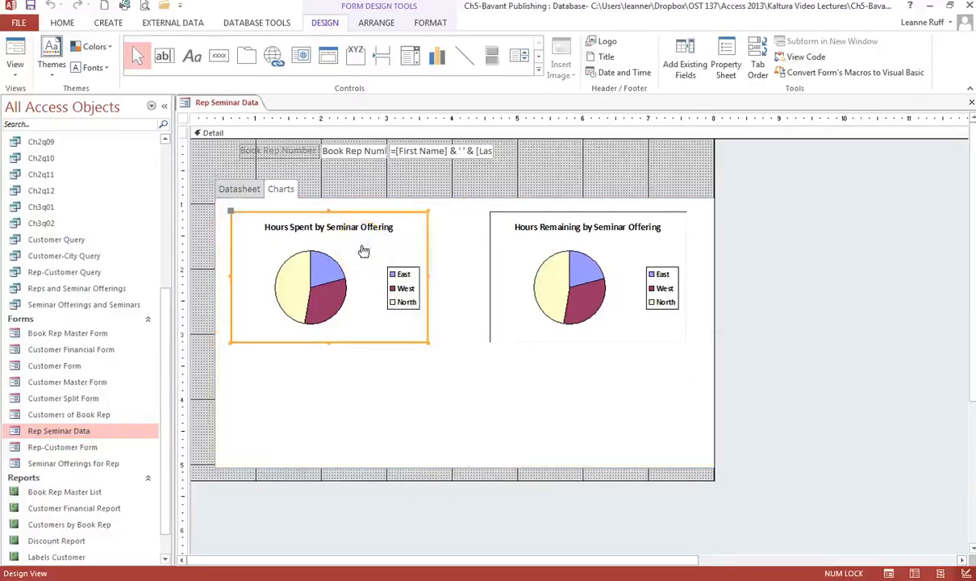
right_click(363, 250)
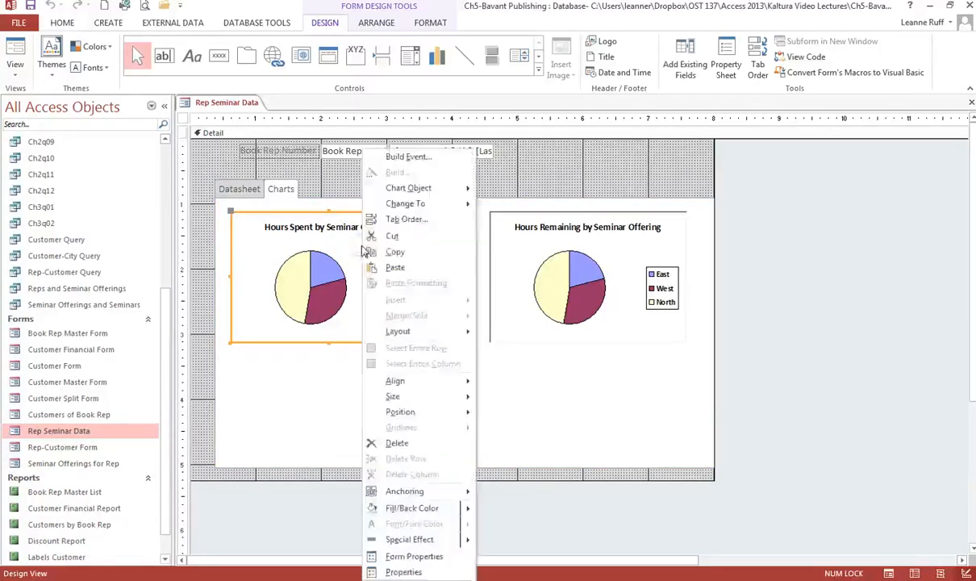
mouse_move(420, 191)
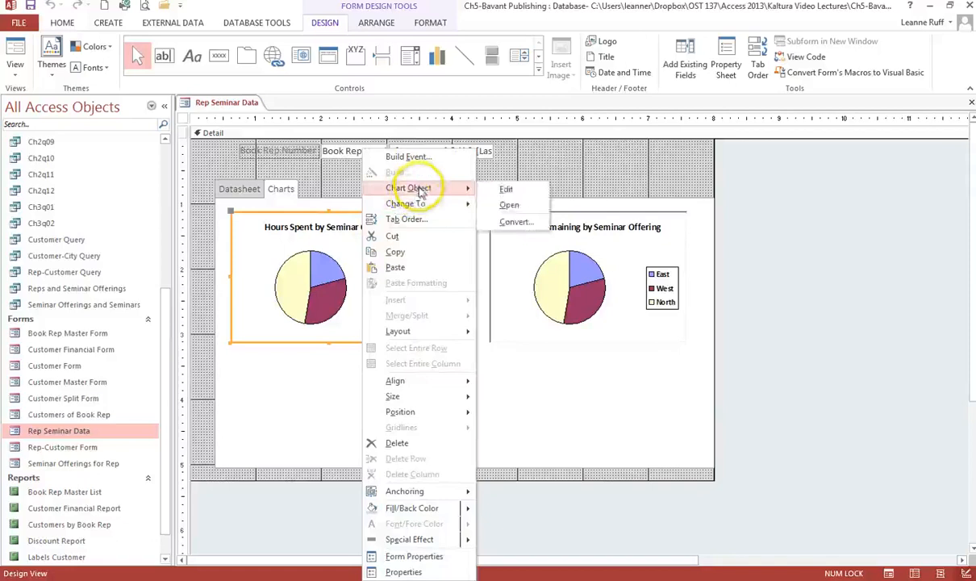
click(497, 191)
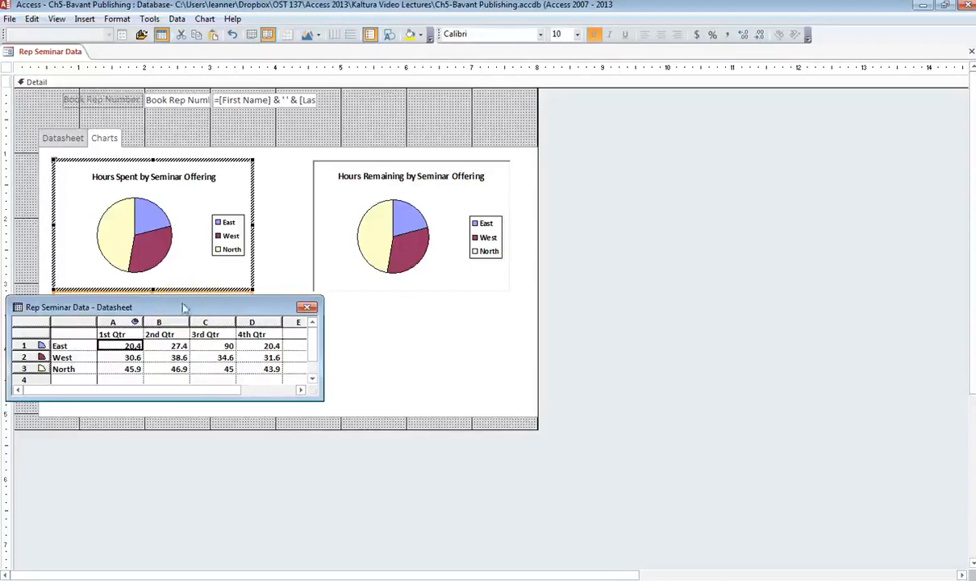
Select the Hours Spent chart area and choose Chart Type from its context menu
click(186, 271)
right_click(186, 277)
click(219, 304)
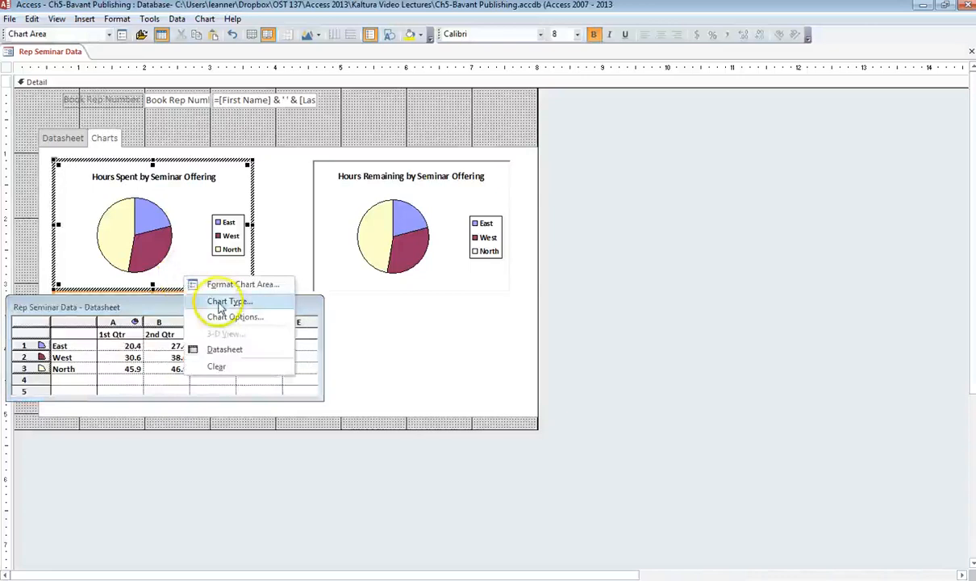